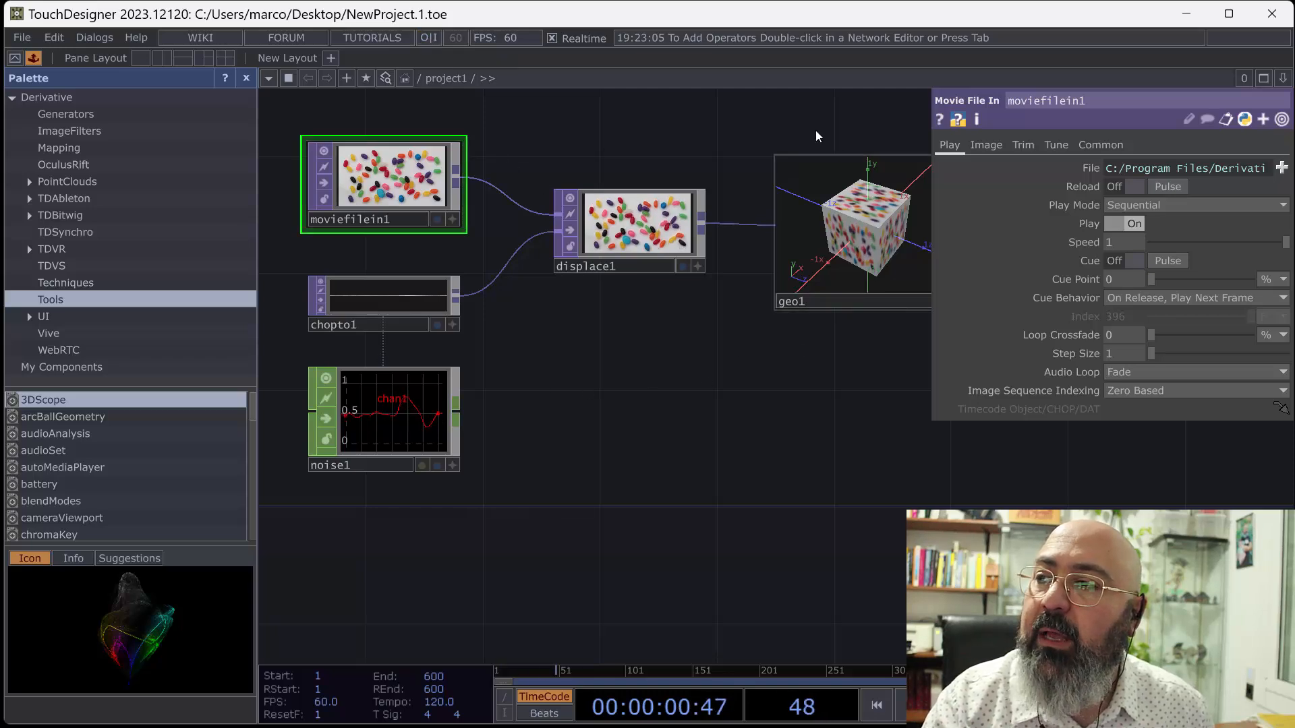
Turn on the project's power toggle so its operators process and the timeline runs.
left_click(433, 38)
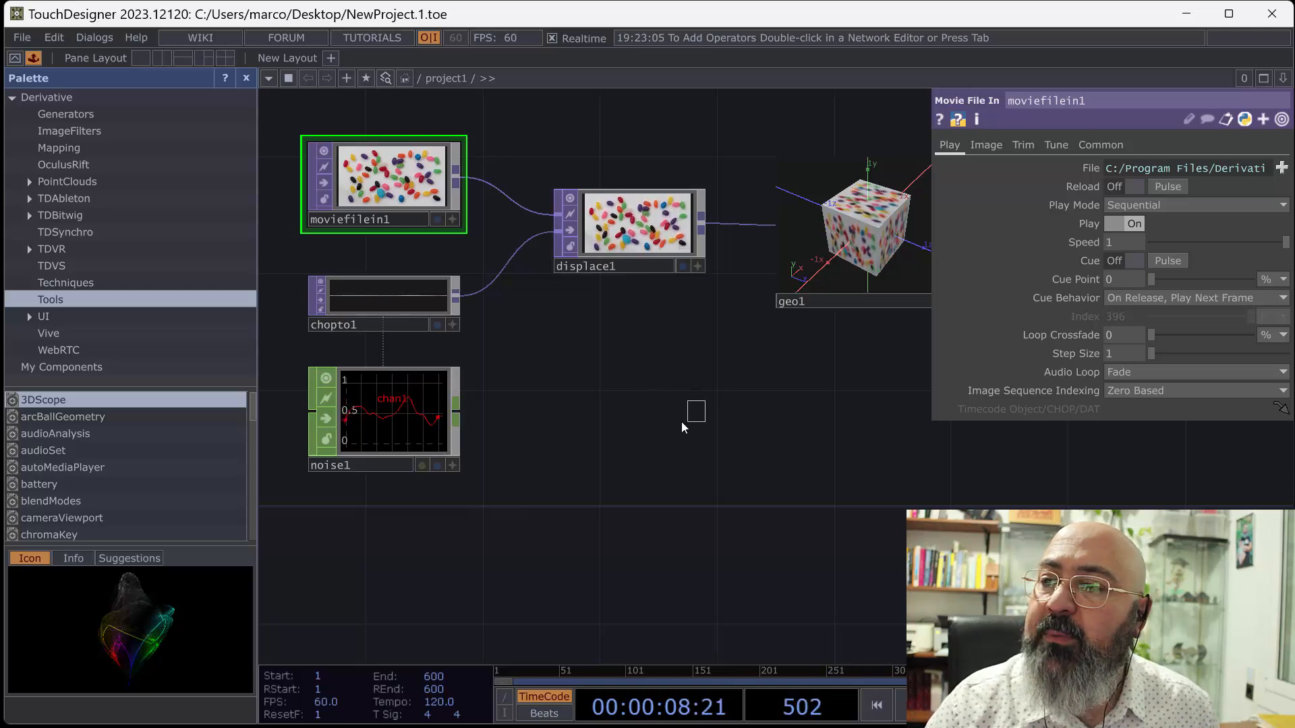
left_click_drag(701, 379, 714, 409)
Examine the parameters of the chopto1, noise1, moviefilein1 and displace1 operators.
left_click(395, 313)
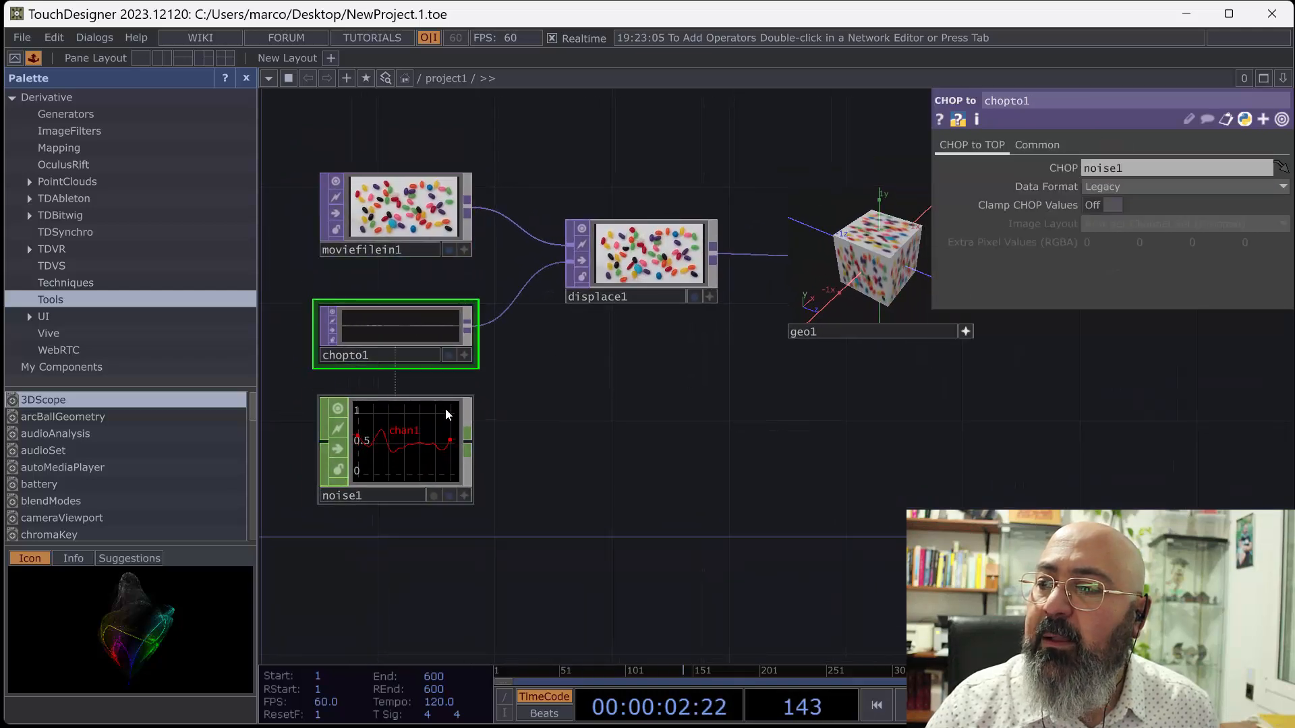
left_click(445, 407)
left_click(437, 206)
left_click(648, 256)
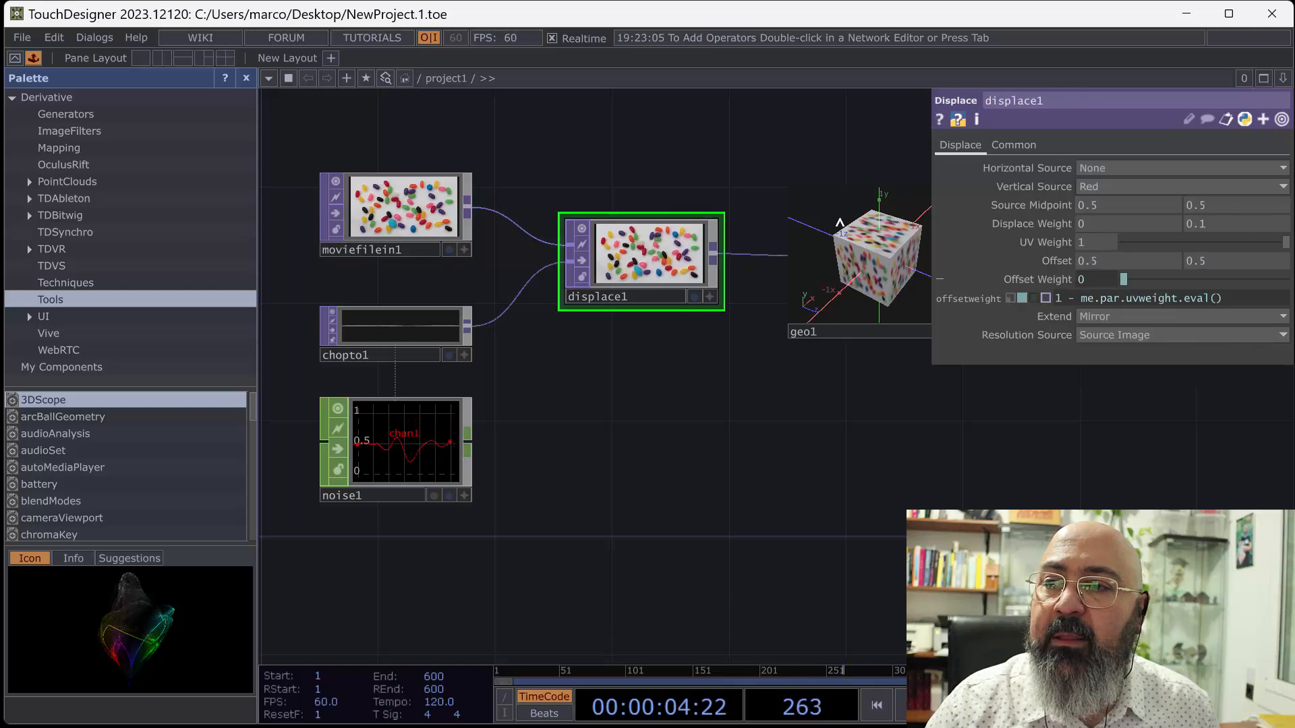
Turn off the active viewer state of the geo1 component.
left_click_drag(726, 411, 752, 398)
left_click(896, 341)
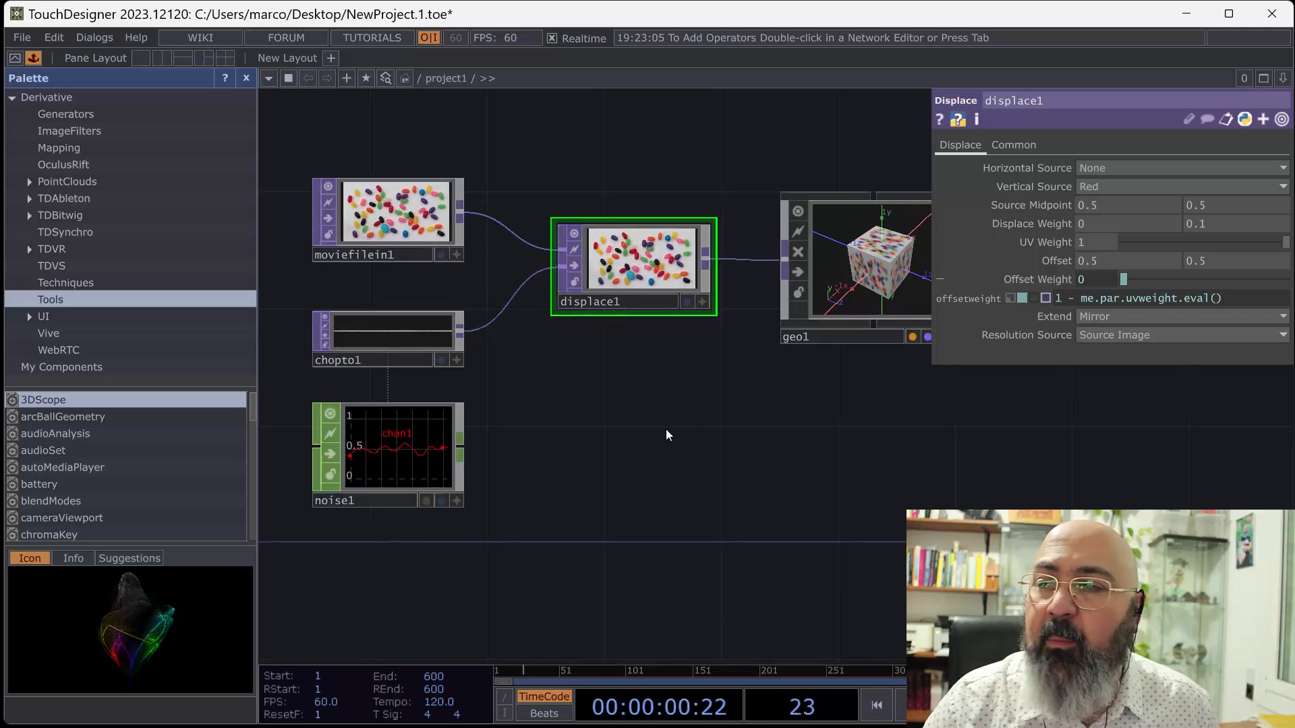
left_click_drag(599, 408, 571, 412)
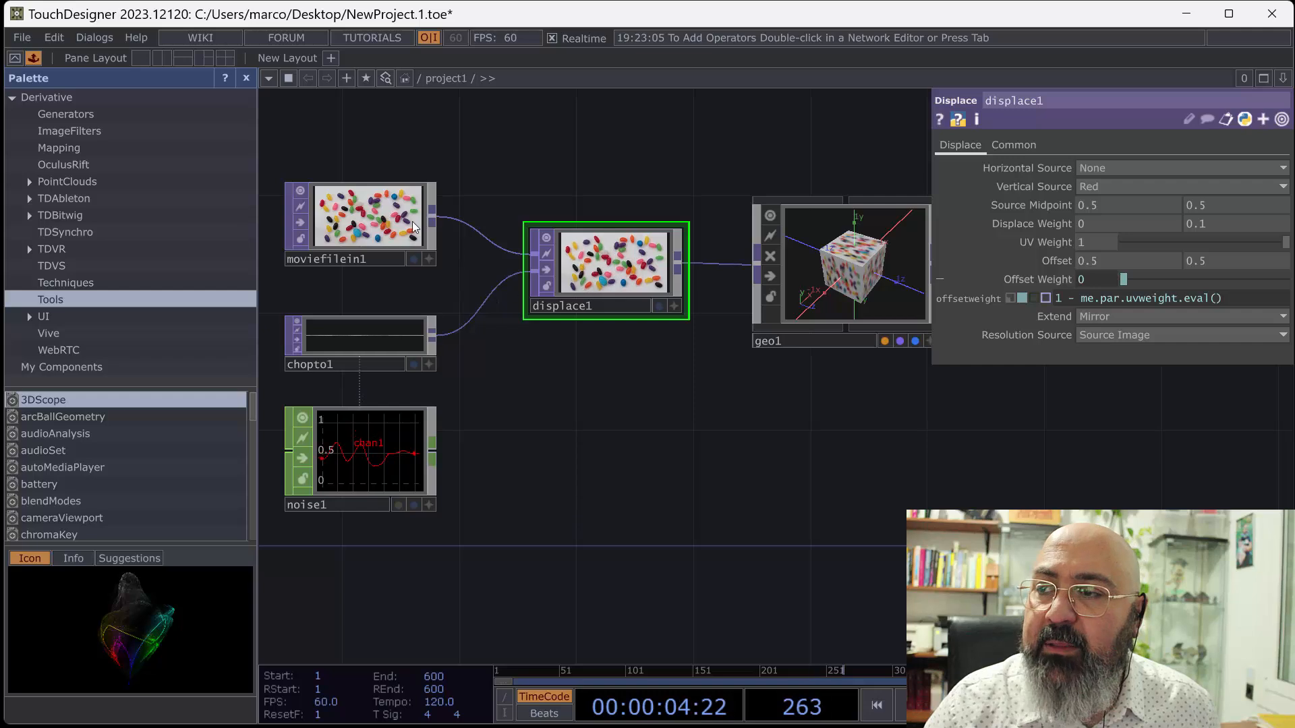
left_click_drag(655, 418, 652, 428)
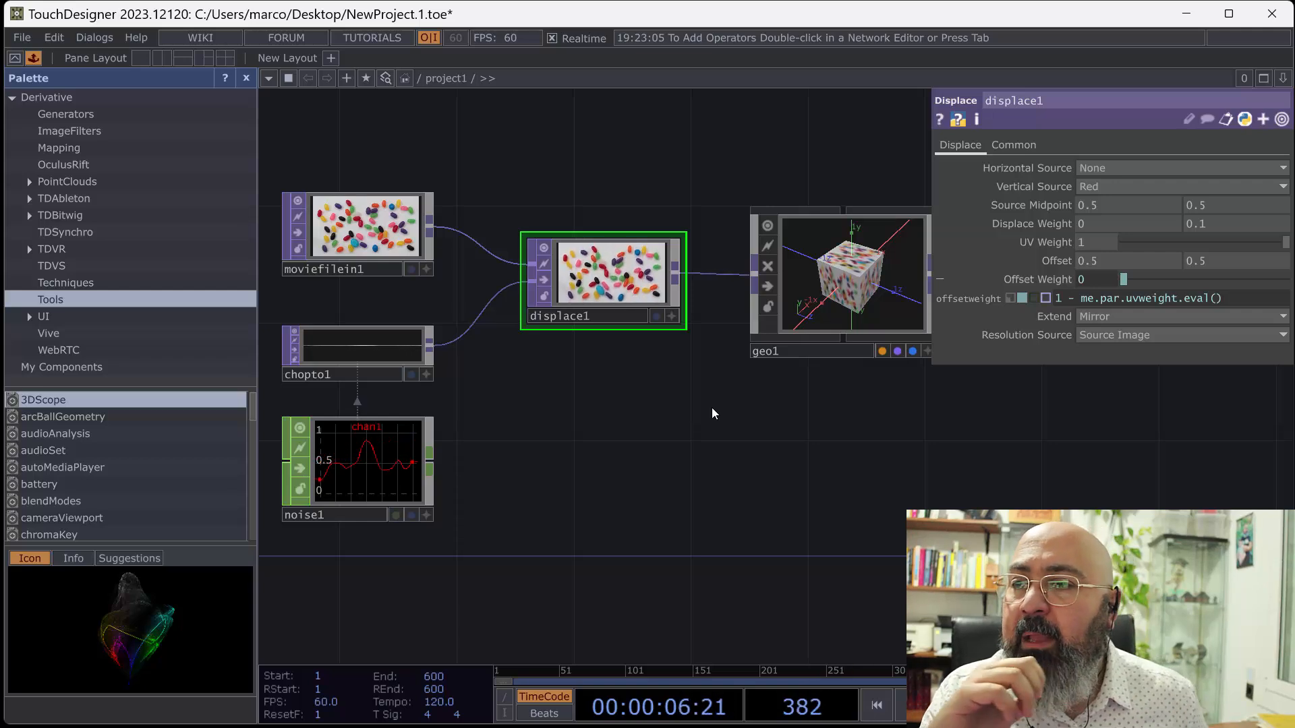
left_click_drag(736, 428, 855, 414)
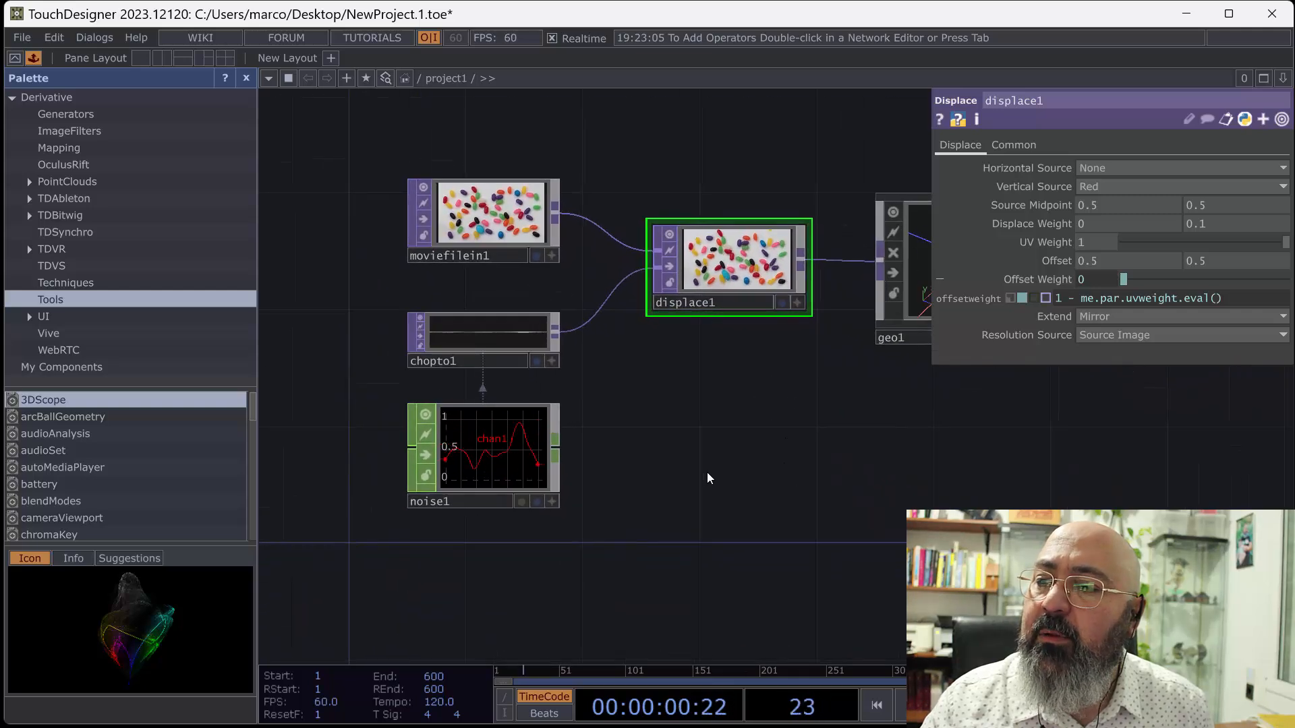
scroll(708, 476, "down", 4)
left_click_drag(726, 466, 813, 426)
scroll(809, 424, "up", 5)
scroll(807, 424, "down", 4)
scroll(807, 424, "up", 3)
left_click_drag(860, 498, 670, 402)
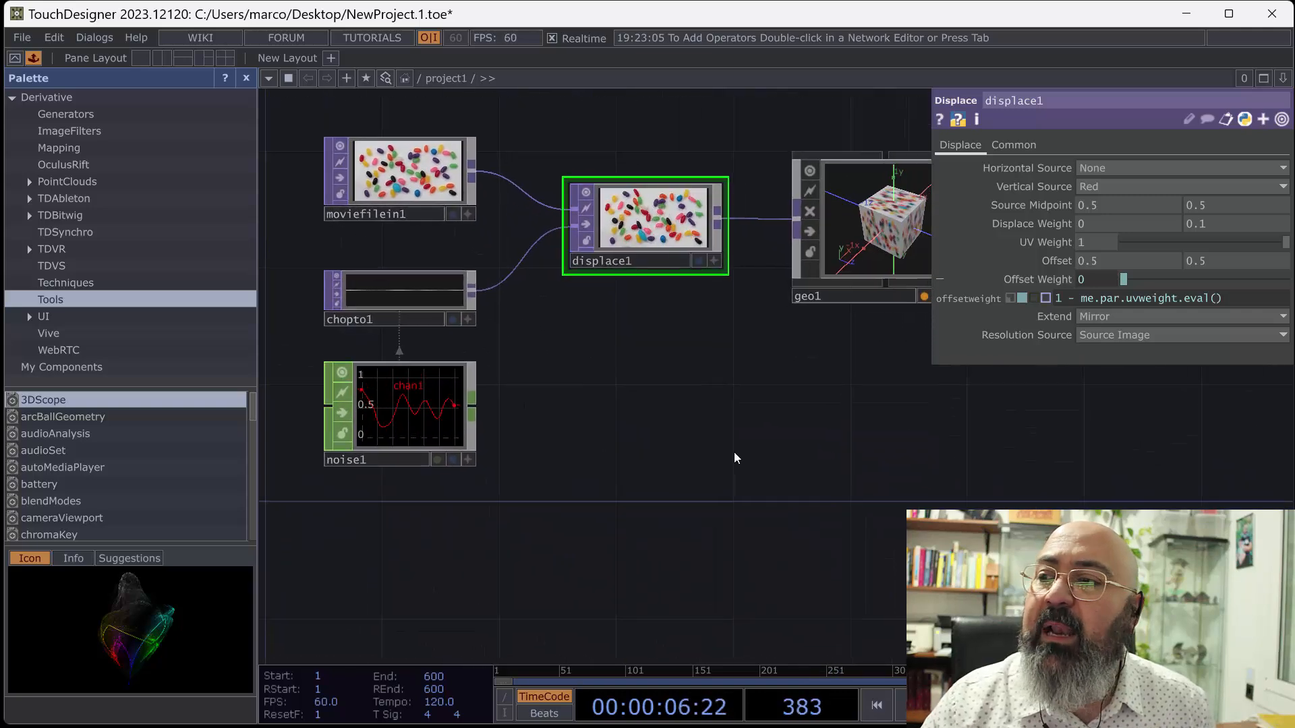
left_click_drag(796, 469, 758, 479)
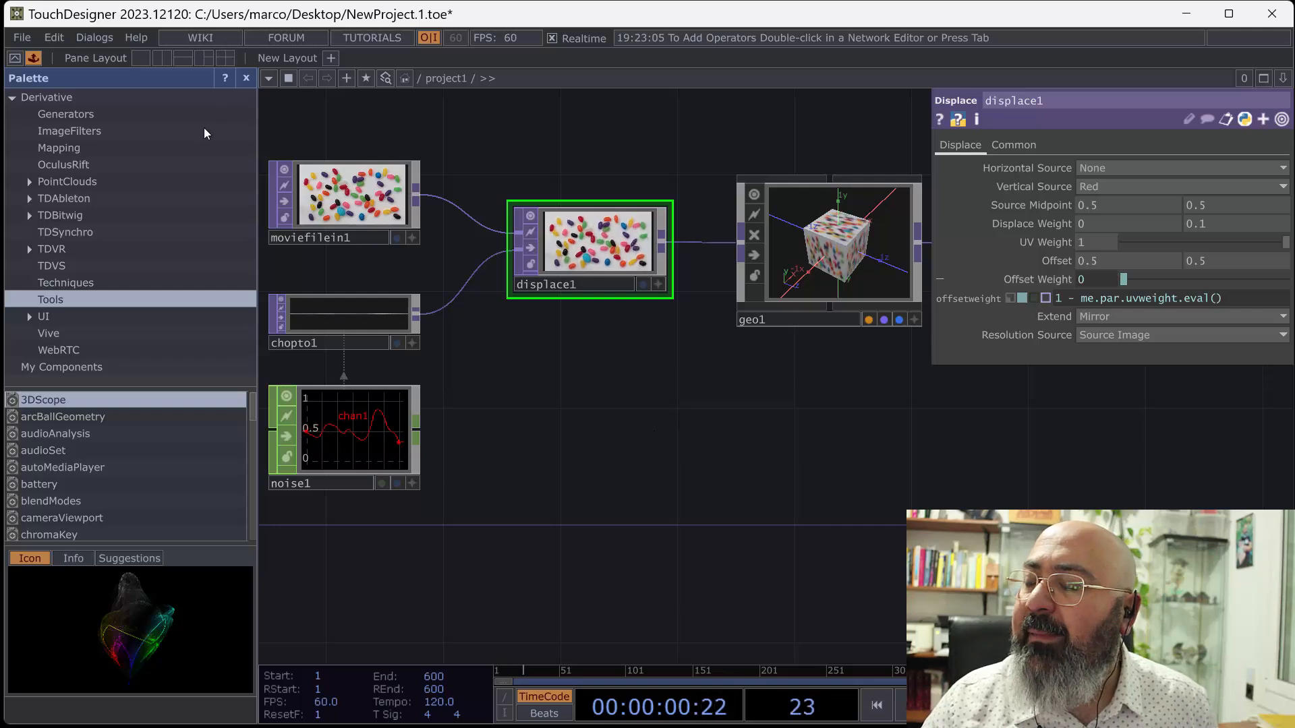
Close the Palette to give the network editor the full width.
left_click(246, 80)
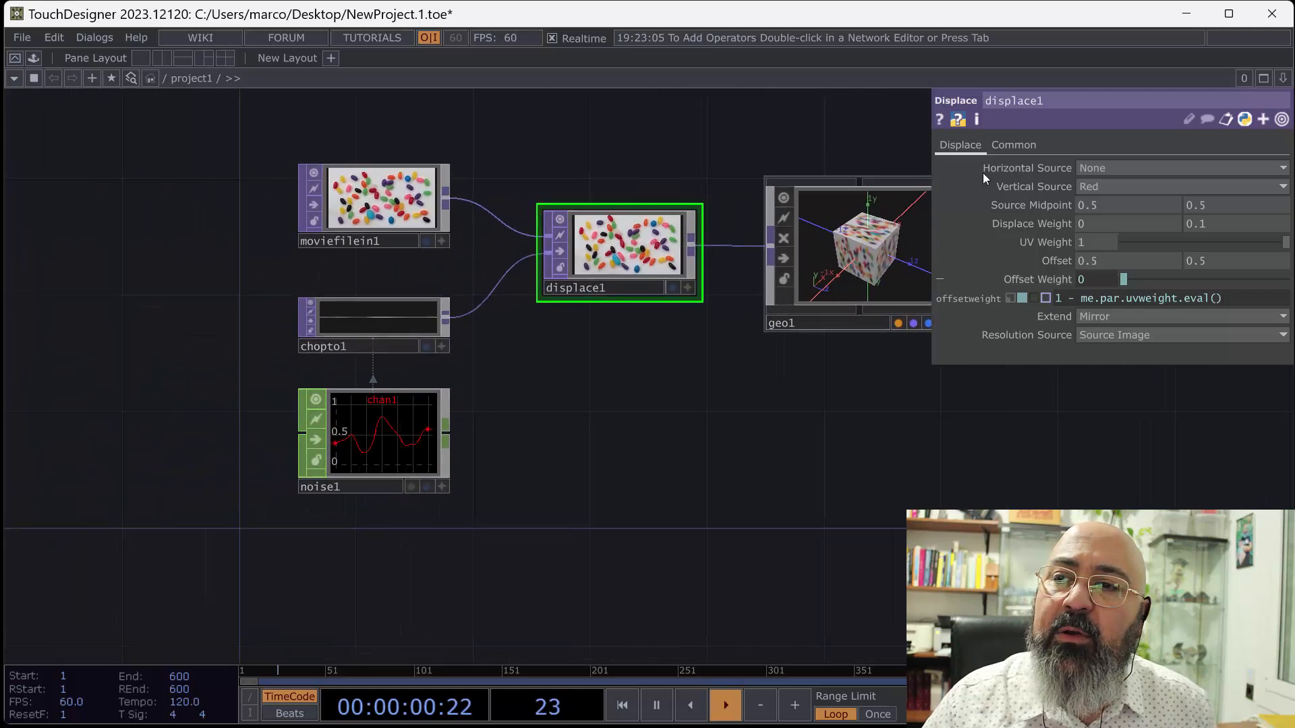
left_click_drag(802, 532, 719, 497)
Examine the parameters of geo1, moviefilein1 and chopto1, and view the whole operator chain through to out1.
left_click(726, 277)
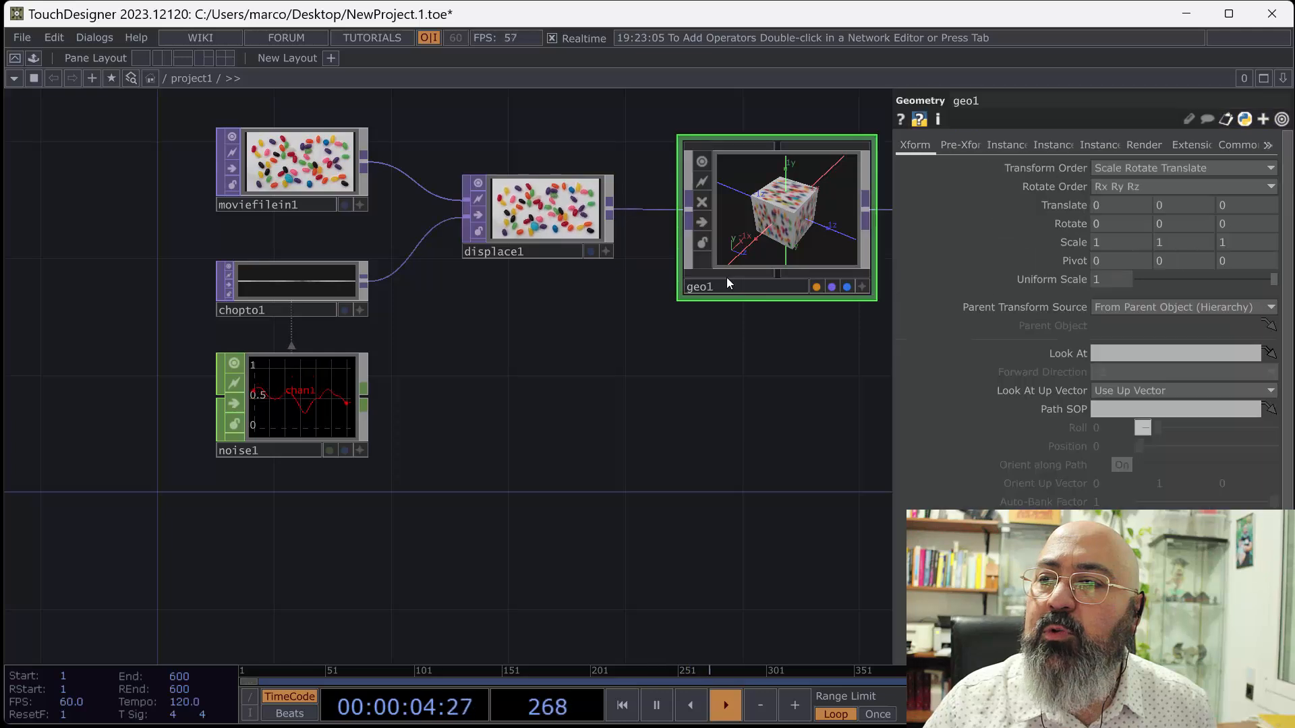
left_click(304, 212)
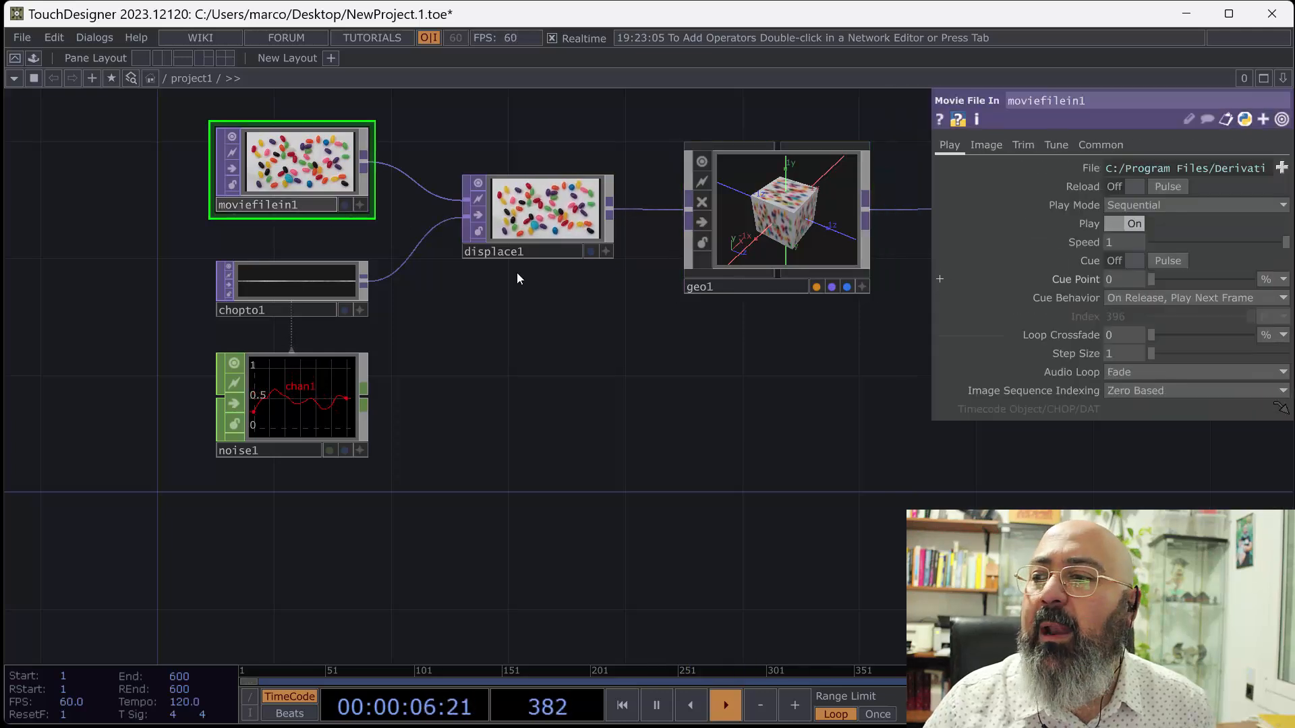
left_click(290, 304)
left_click_drag(601, 452, 654, 358)
middle_click_drag(655, 358, 664, 395)
scroll(663, 401, "up", 5)
left_click_drag(662, 394, 615, 475)
left_click_drag(753, 425, 589, 428)
left_click(672, 346)
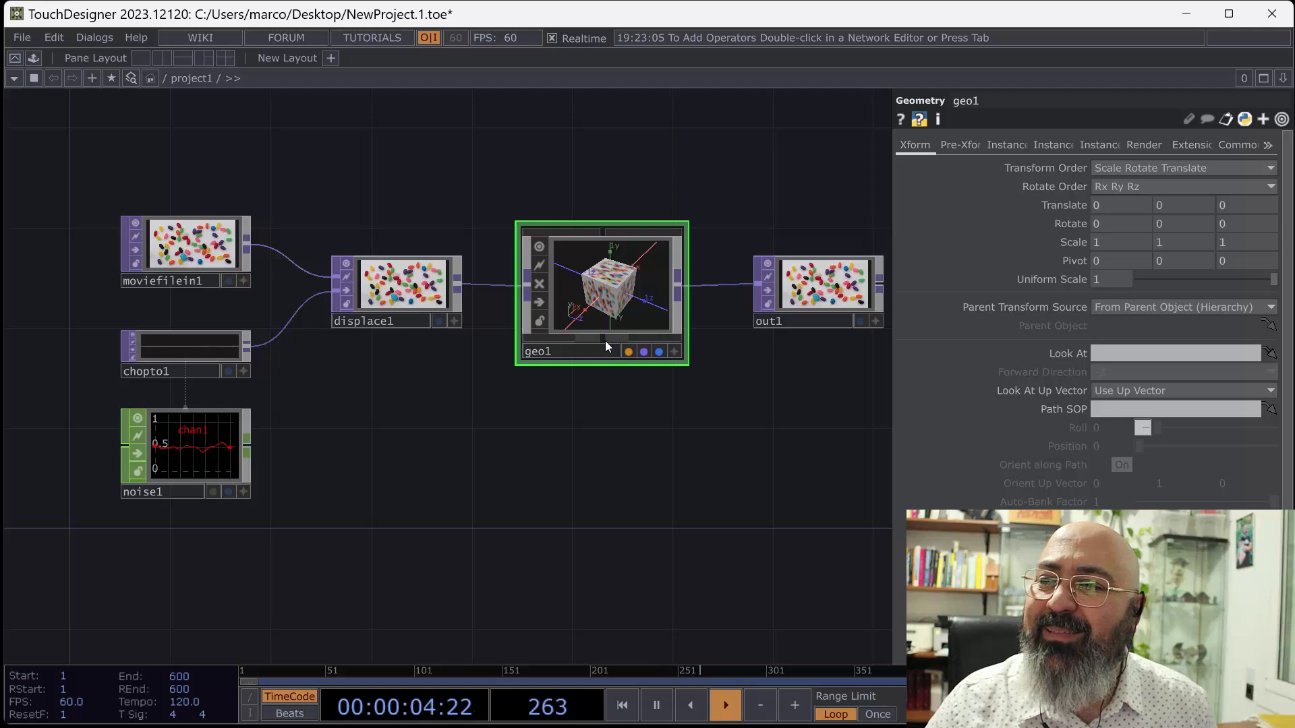
Go inside geo1 to examine its box, texture, in, out and phong operators, and return to project1.
scroll(604, 341, "up", 2)
scroll(604, 334, "up", 3)
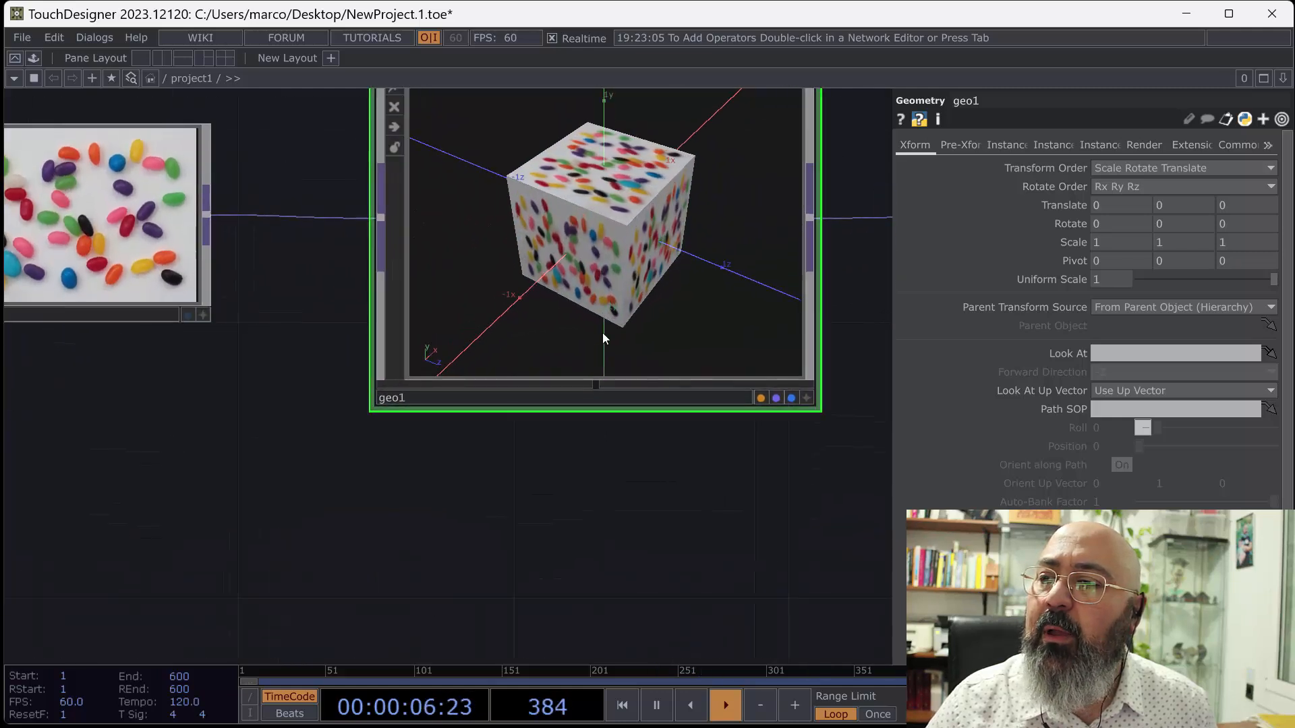
scroll(601, 333, "up", 2)
scroll(602, 332, "up", 5)
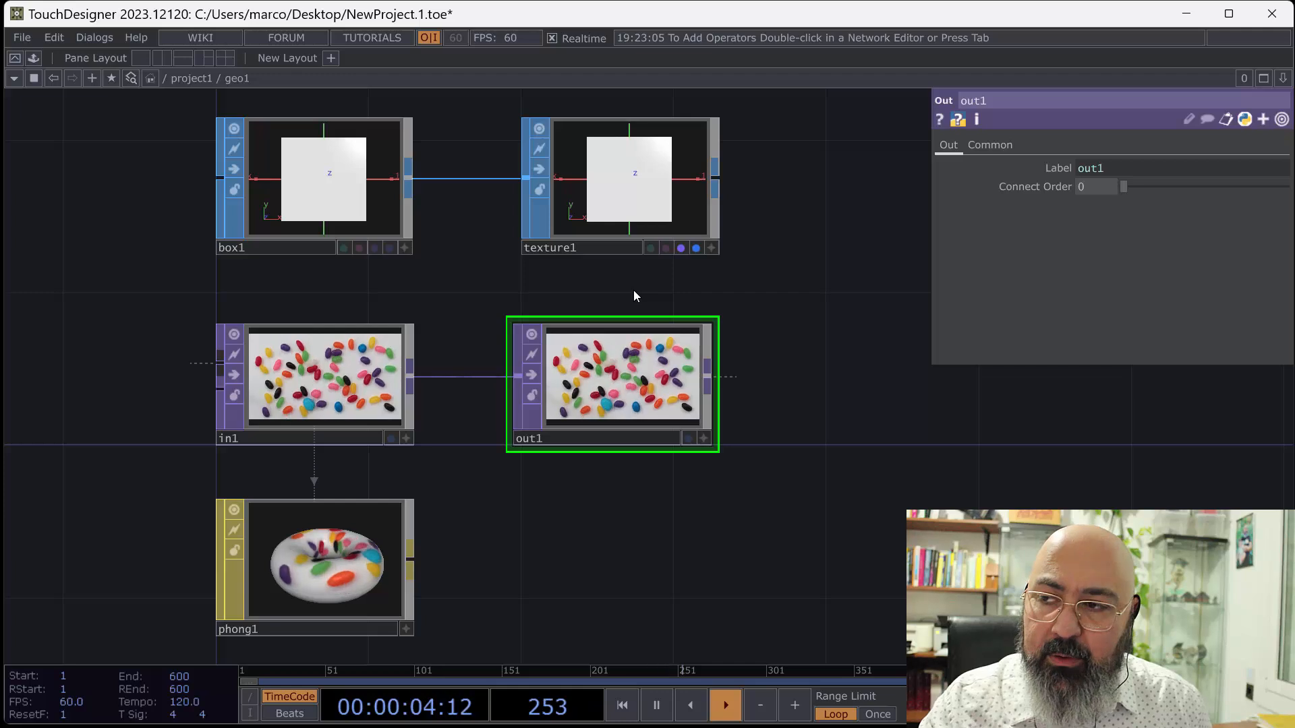
scroll(664, 290, "down", 6)
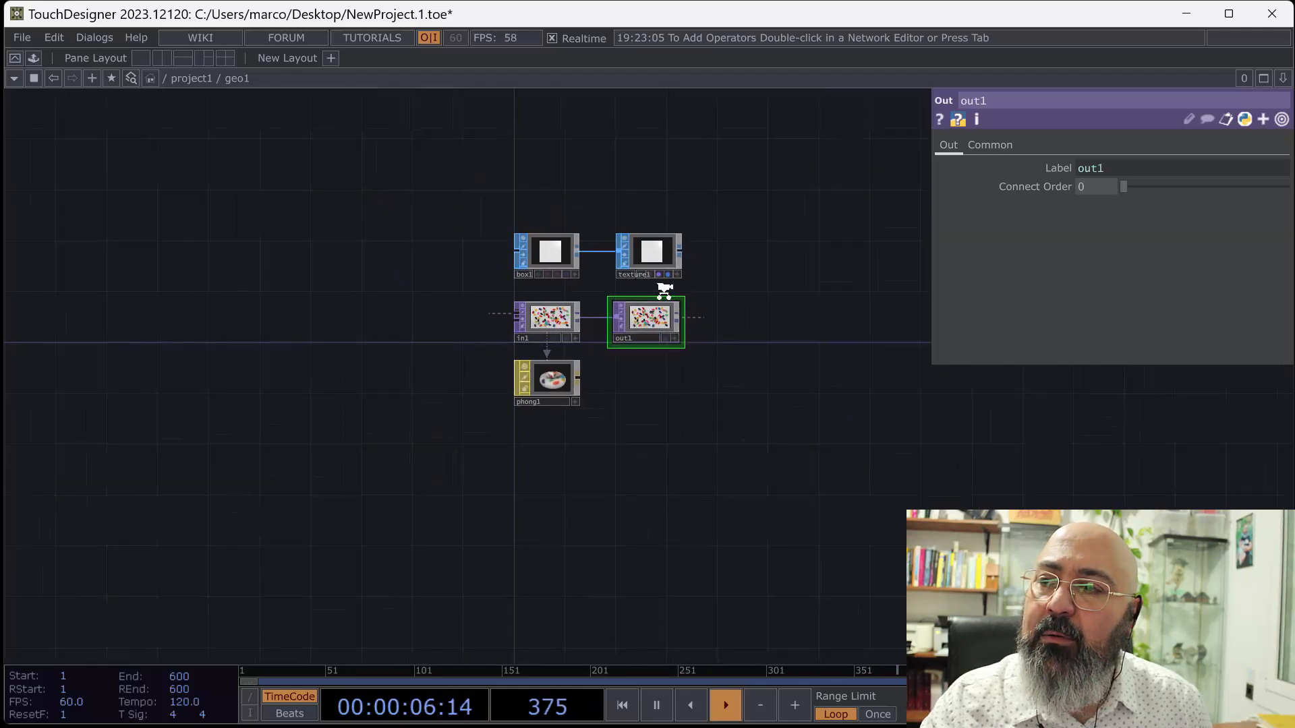
scroll(664, 290, "down", 3)
left_click_drag(717, 481, 637, 468)
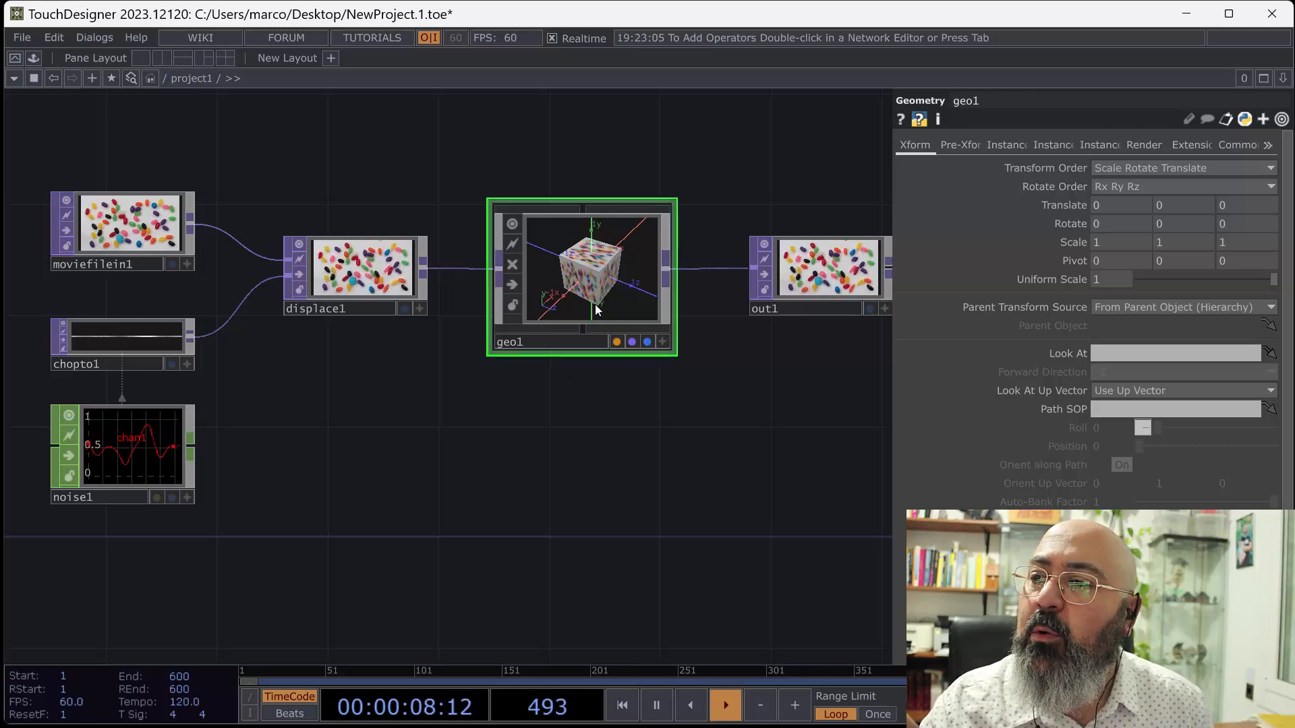
Enter the geo1 component's internal network a second time and go back up to project1.
scroll(592, 315, "up", 3)
scroll(593, 305, "up", 3)
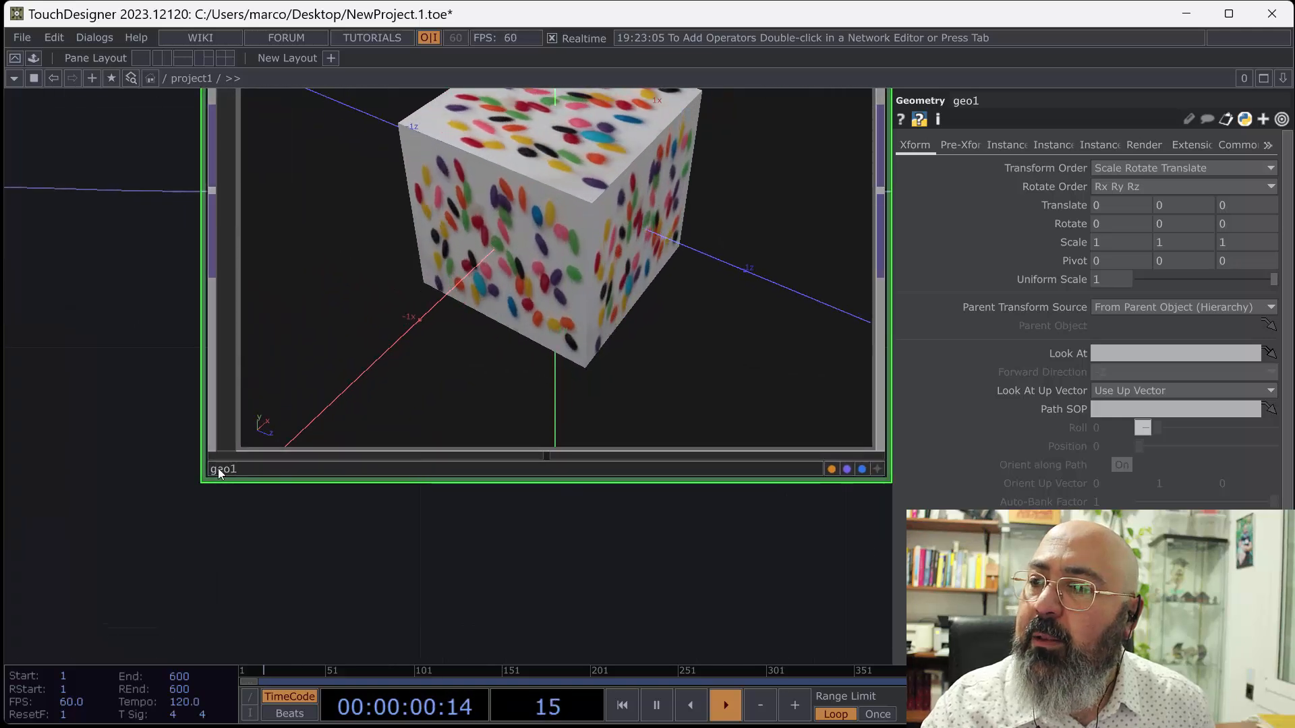
left_click_drag(399, 586, 371, 651)
scroll(479, 372, "up", 6)
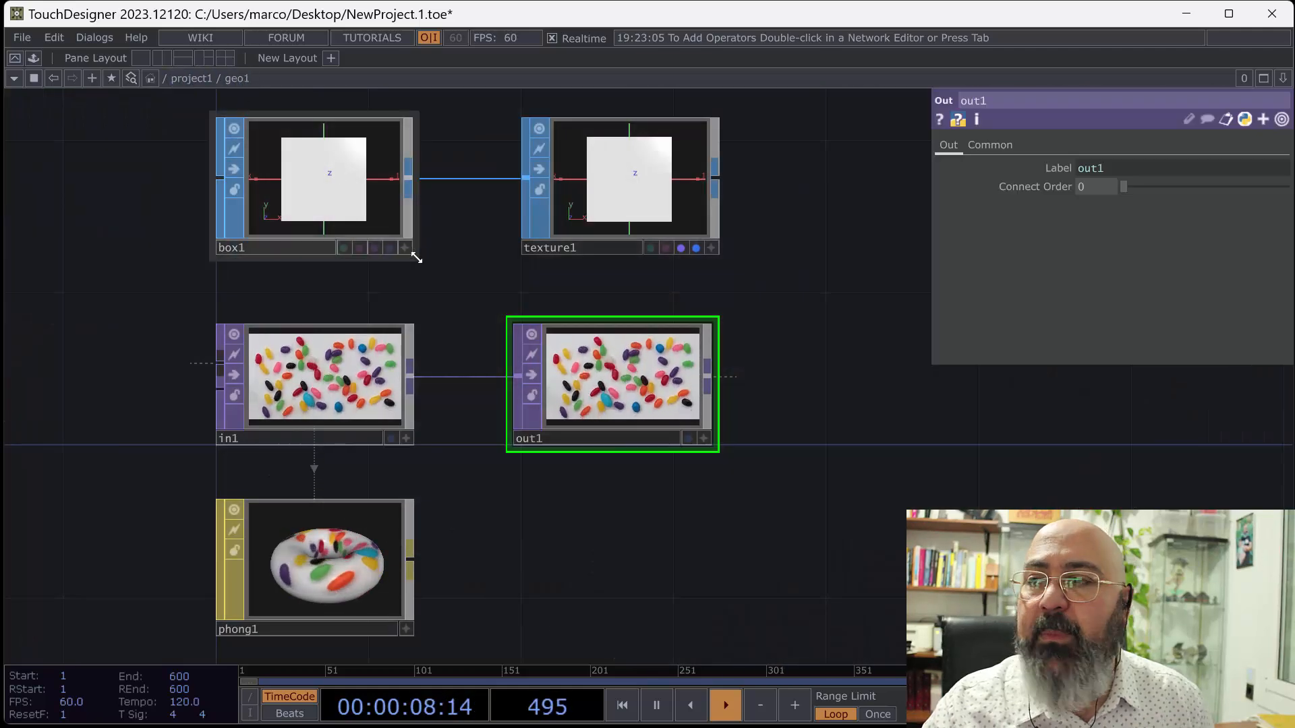
scroll(422, 253, "down", 2)
scroll(423, 252, "down", 5)
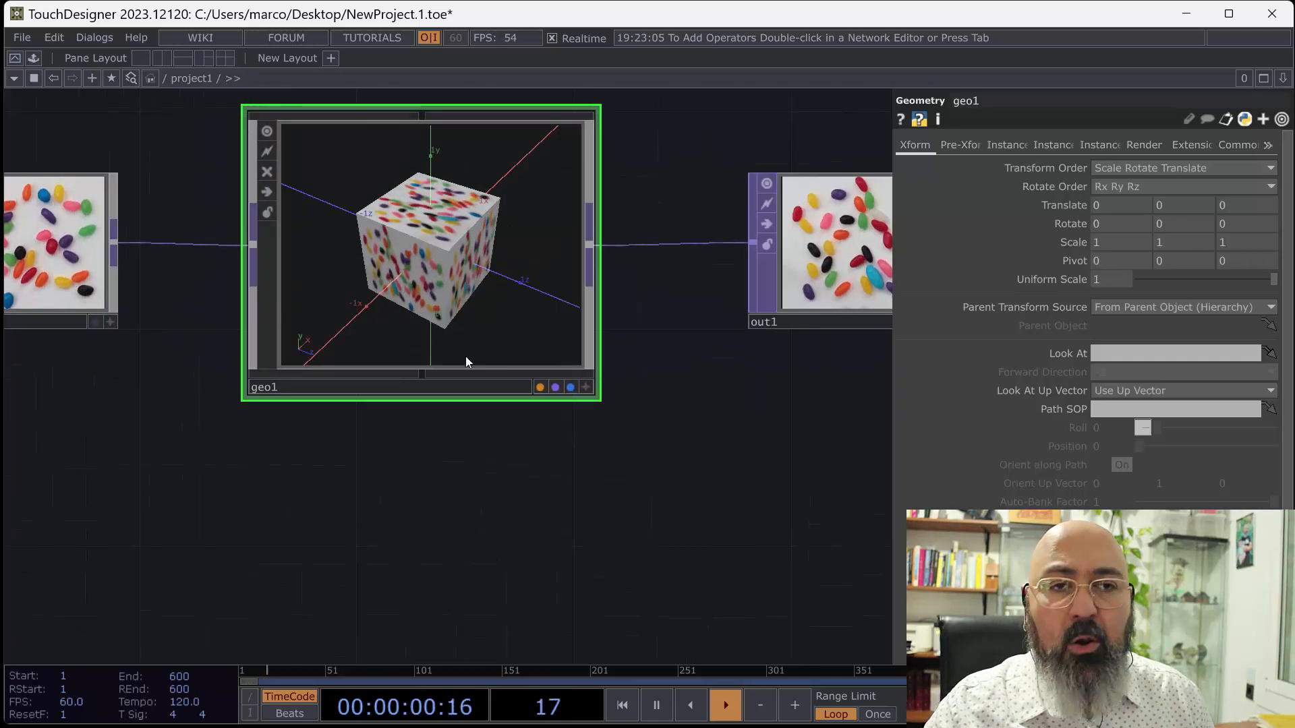
Move down into geo1 and up to its parent once more, ending on the full project1 chain.
left_click_drag(285, 465, 454, 411)
scroll(433, 498, "down", 2)
key("i")
key("u")
left_click_drag(337, 508, 470, 419)
scroll(407, 439, "down", 2)
left_click_drag(451, 462, 368, 413)
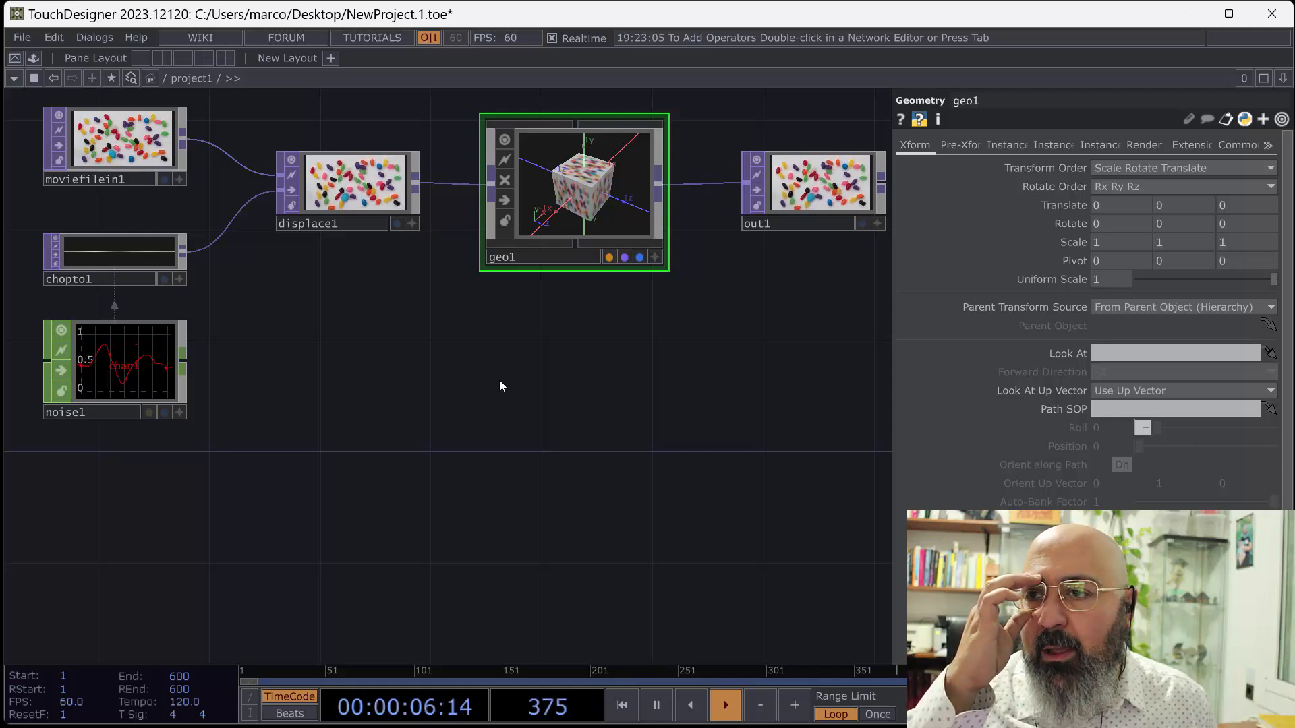
Follow the chain from moviefilein1 through displace1 and geo1 to out1, examining each operator's parameters.
left_click_drag(266, 318, 348, 393)
left_click(153, 256)
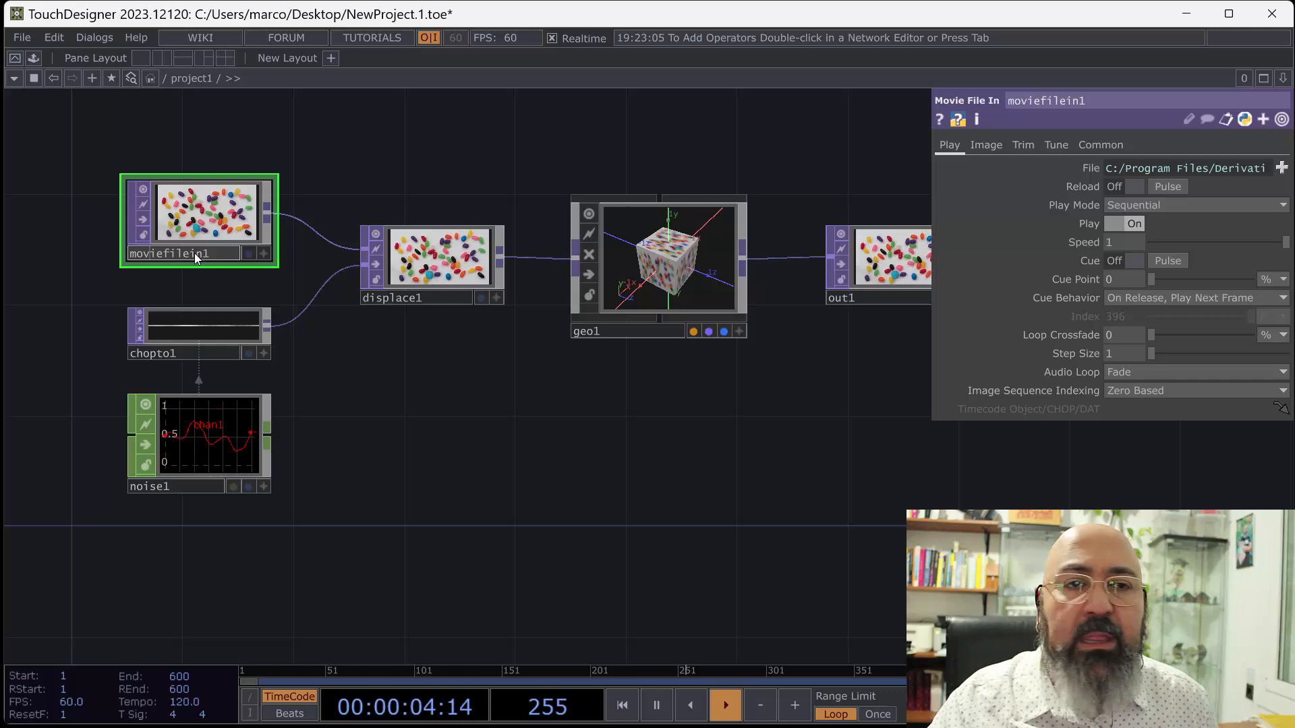
left_click_drag(407, 389, 379, 388)
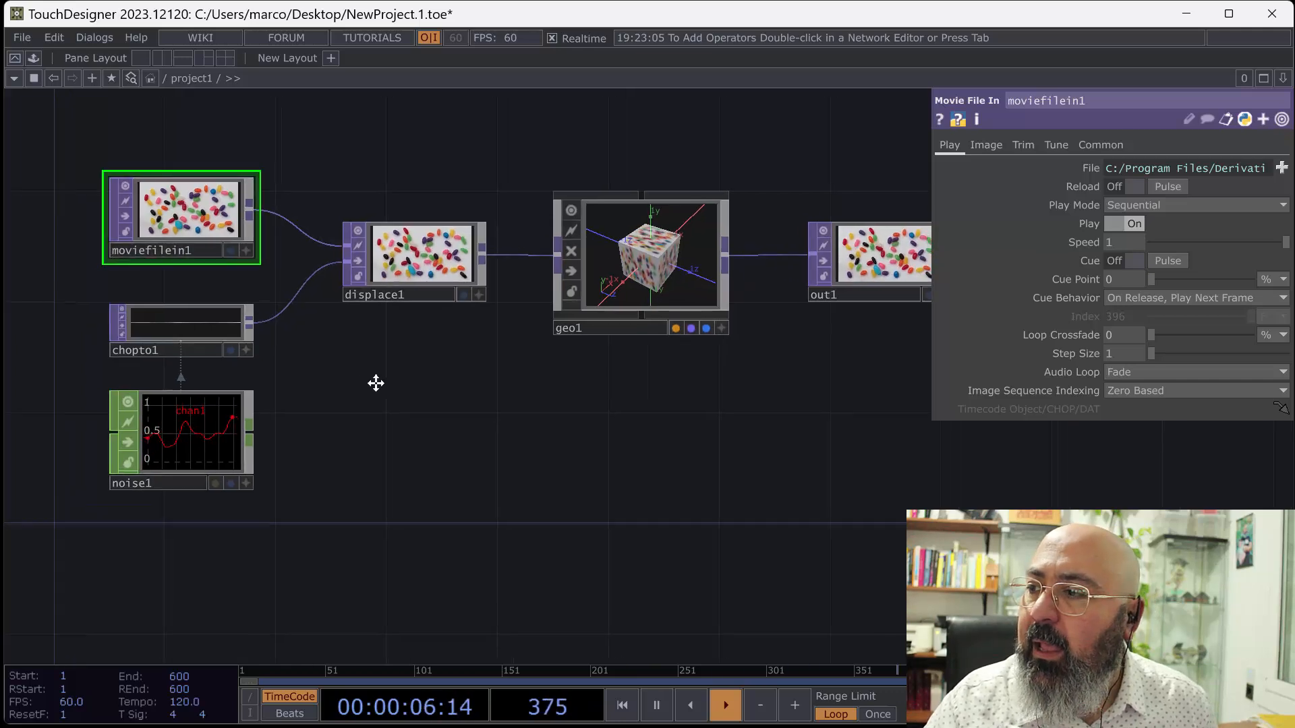
left_click(359, 302)
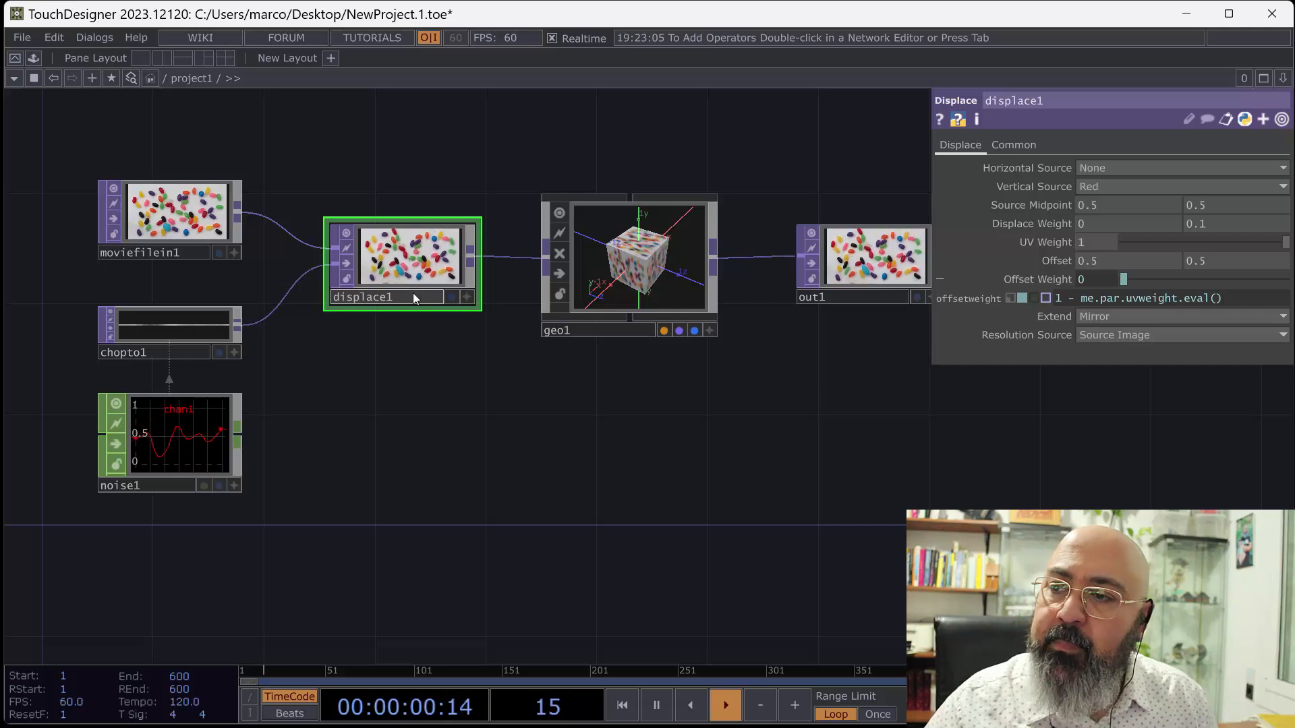
left_click(609, 329)
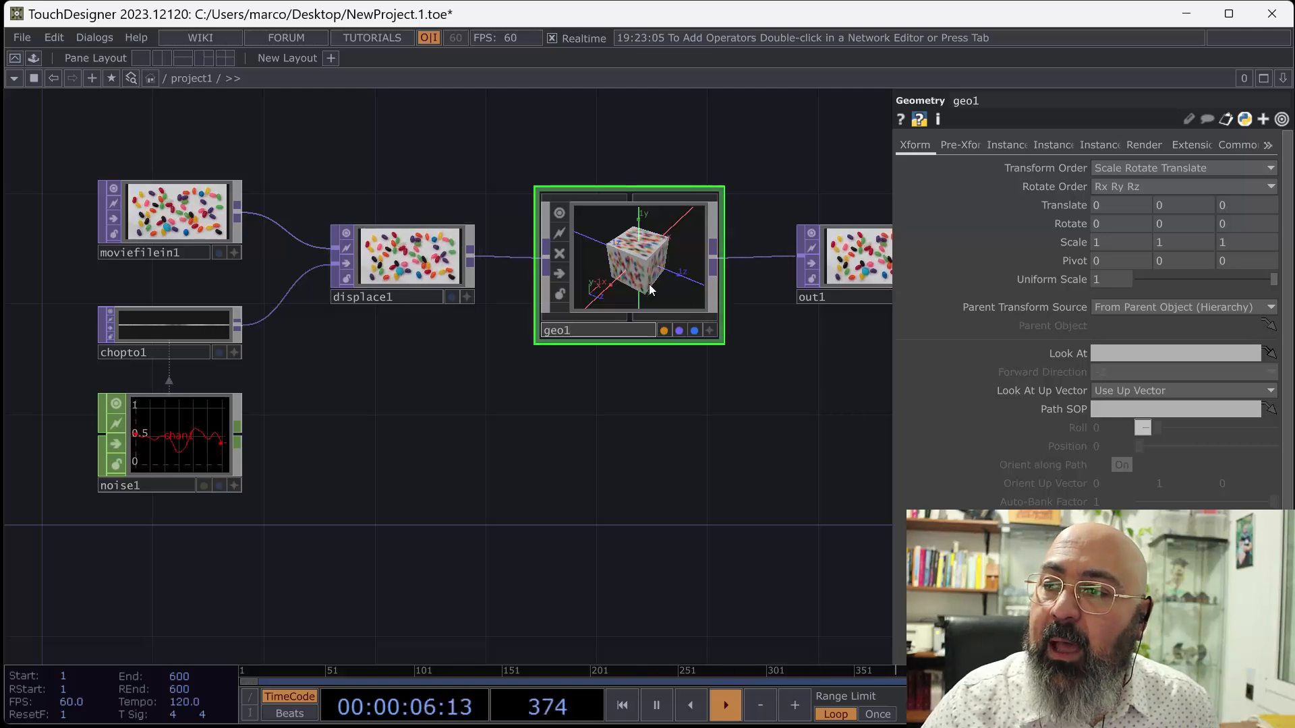
left_click_drag(784, 360, 612, 388)
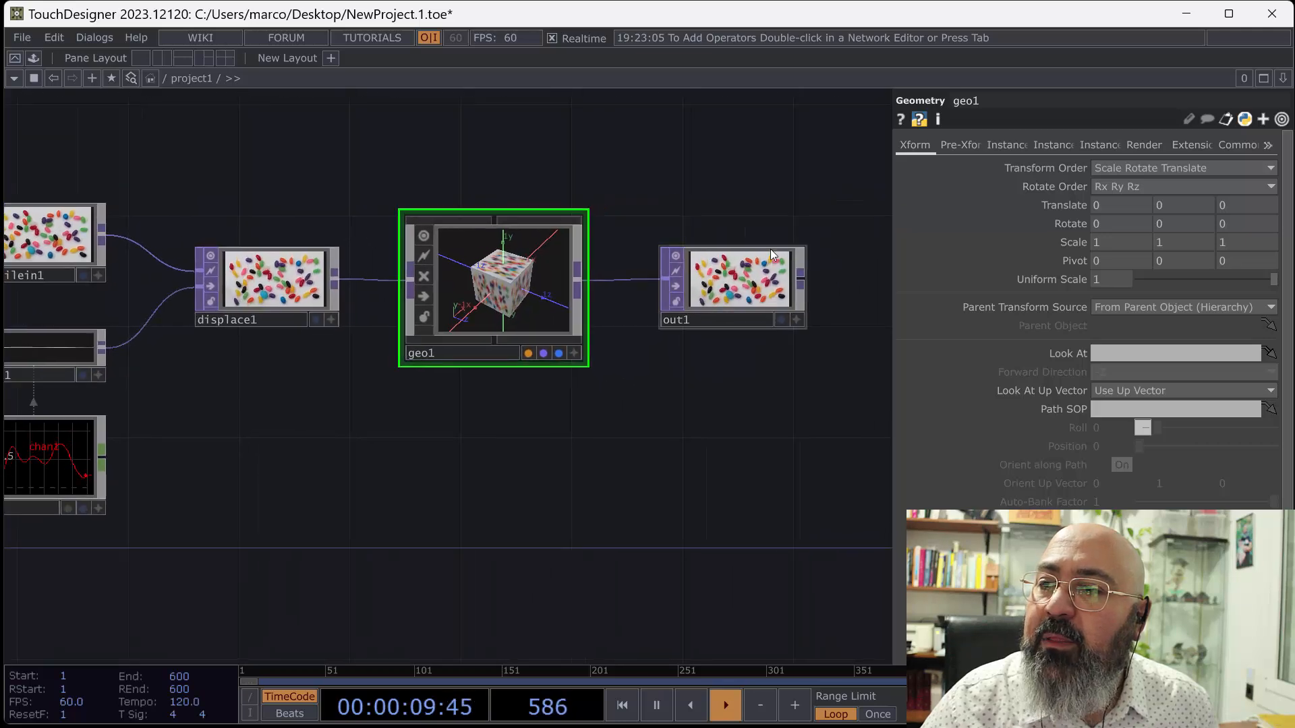
left_click(707, 320)
left_click_drag(629, 366, 760, 363)
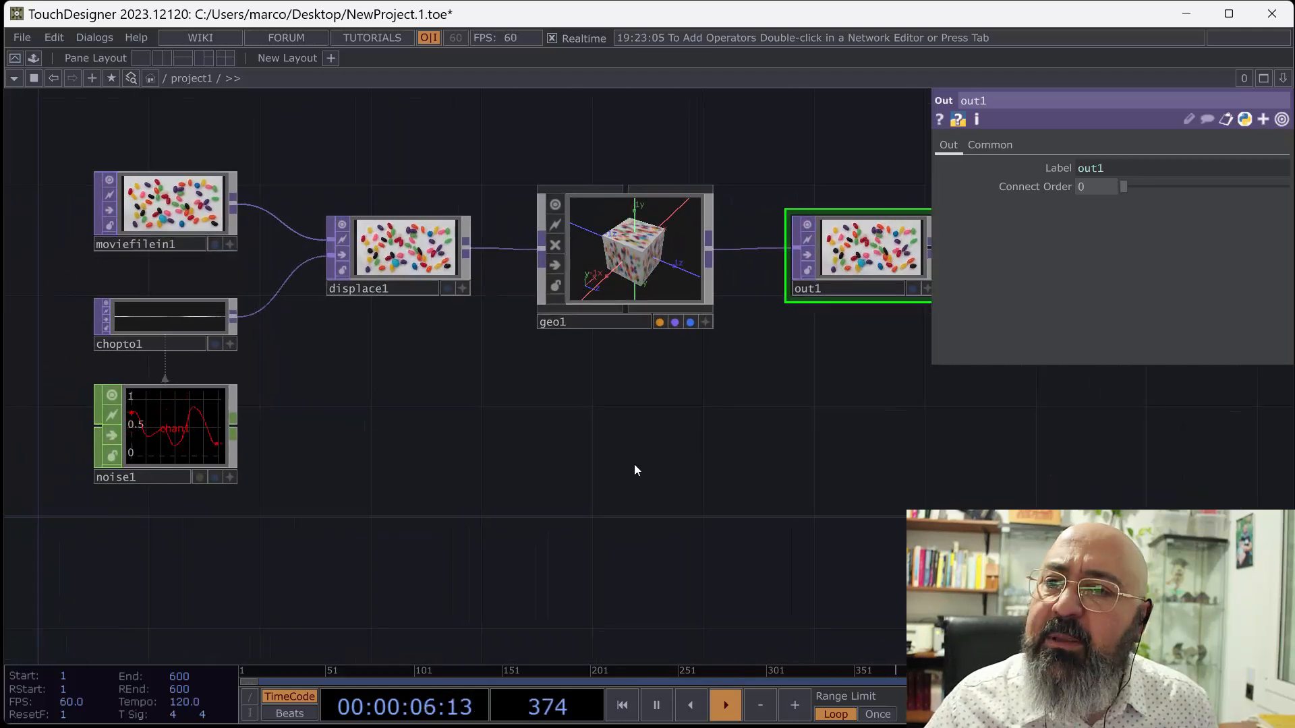
Delete all six operators in project1: moviefilein1, chopto1, noise1, displace1, geo1 and out1.
scroll(634, 470, "down", 3)
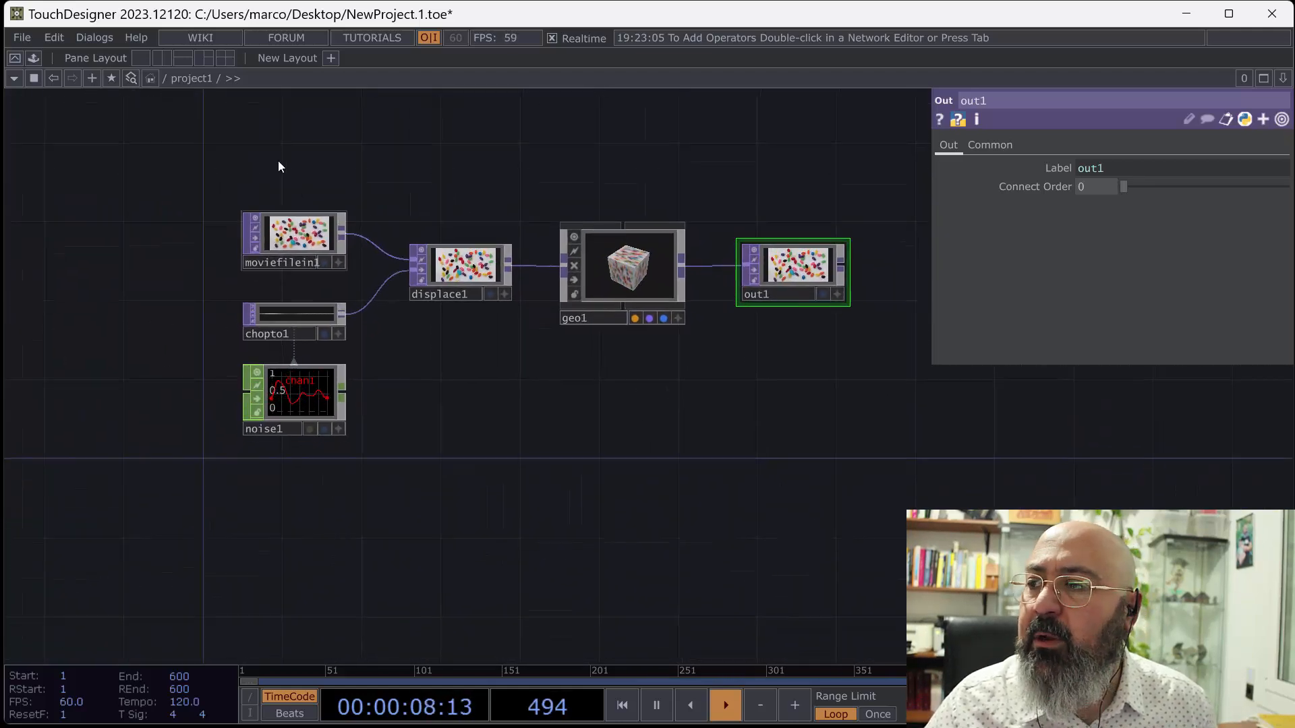
left_click_drag(236, 196, 896, 482)
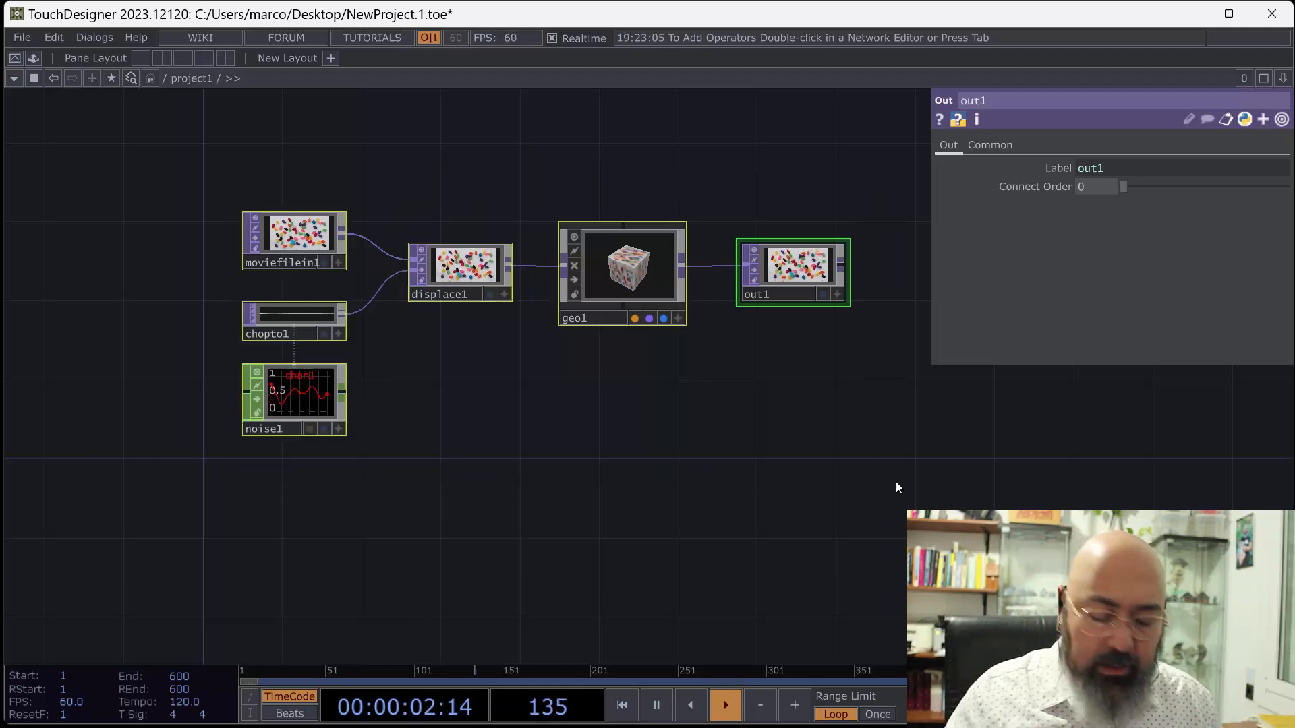
key("Delete")
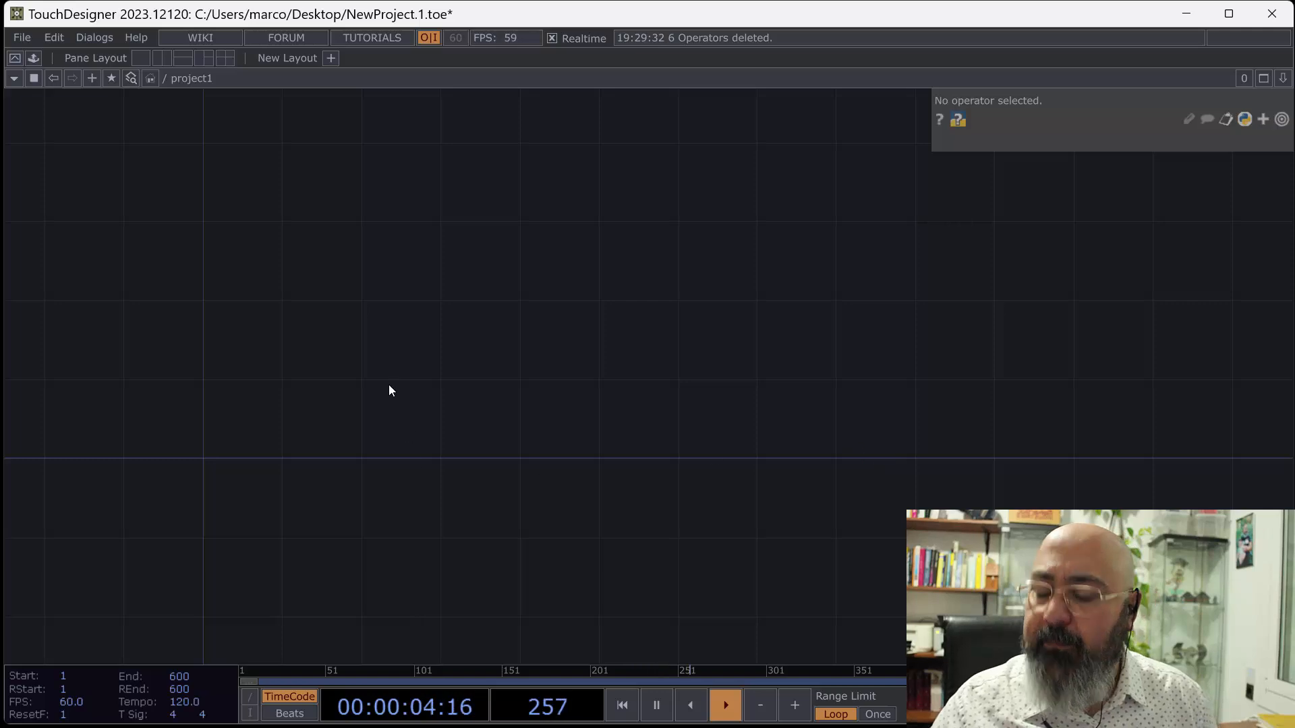
left_click_drag(447, 305, 621, 321)
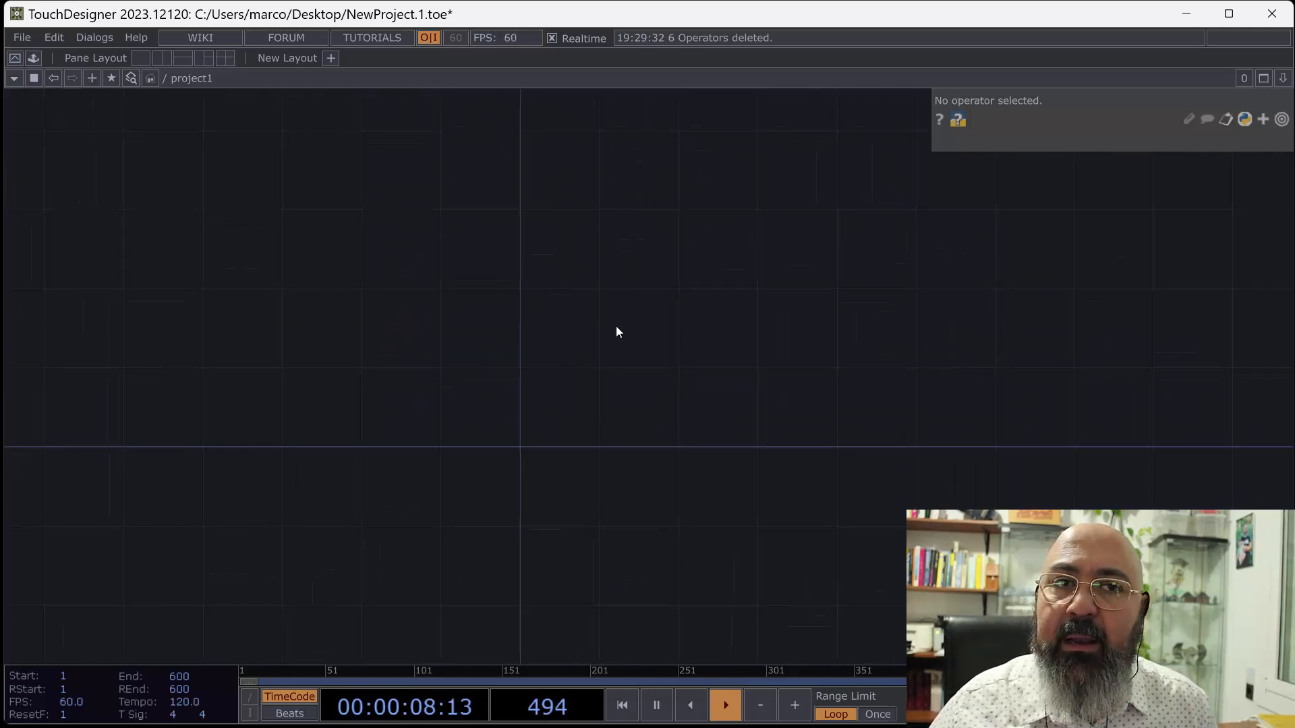
Browse the CHOP, SOP, MAT, DAT, Custom and COMP operator families available for creating a new operator.
key("Tab")
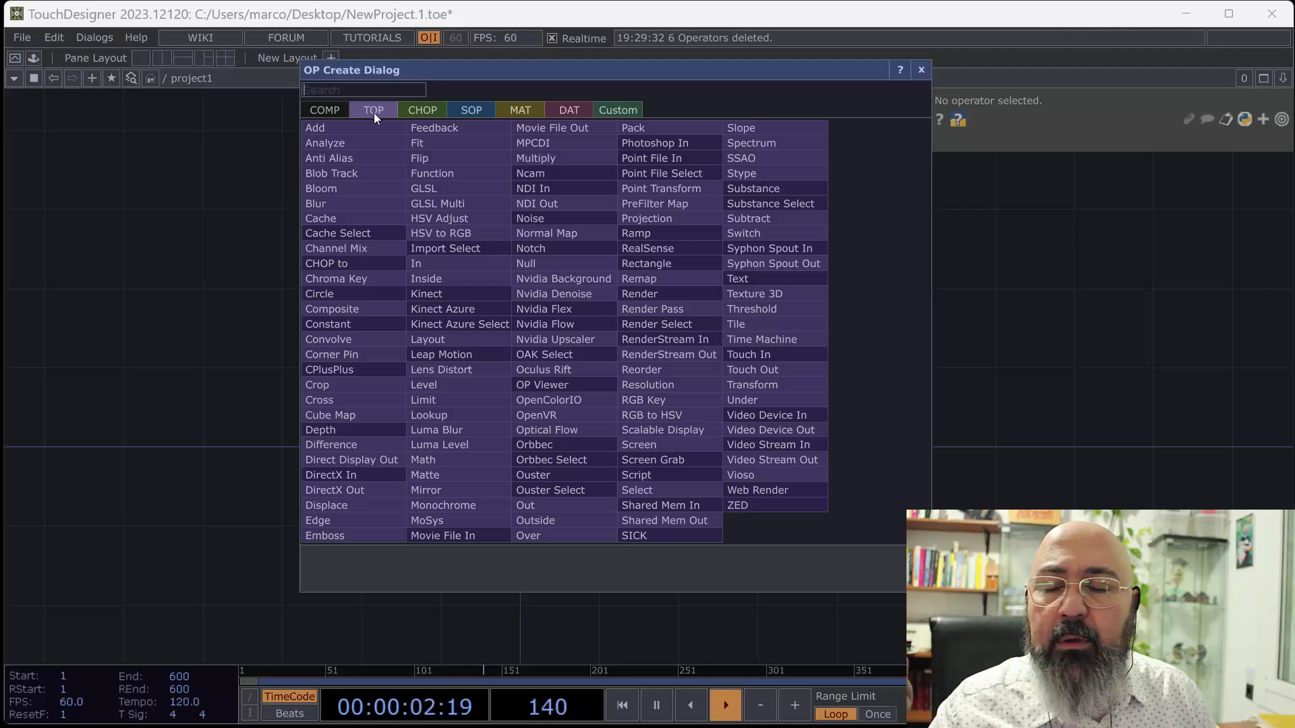
left_click(425, 109)
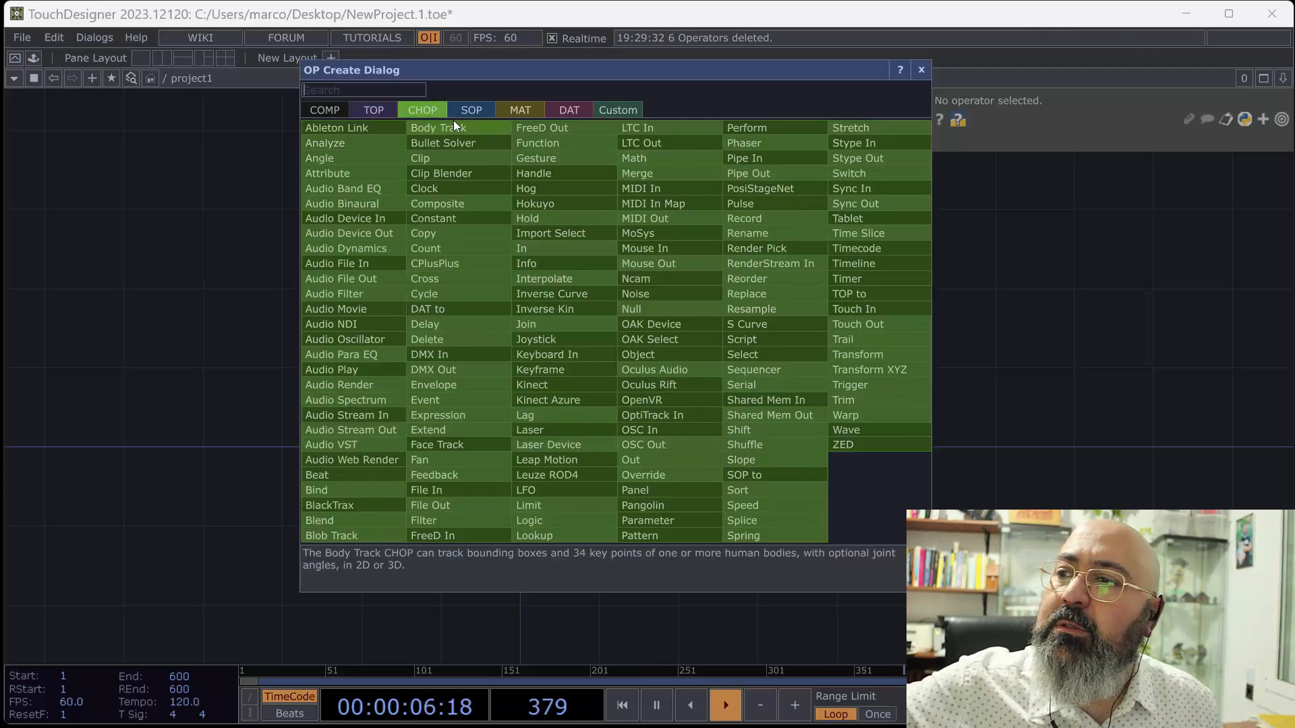
left_click(462, 108)
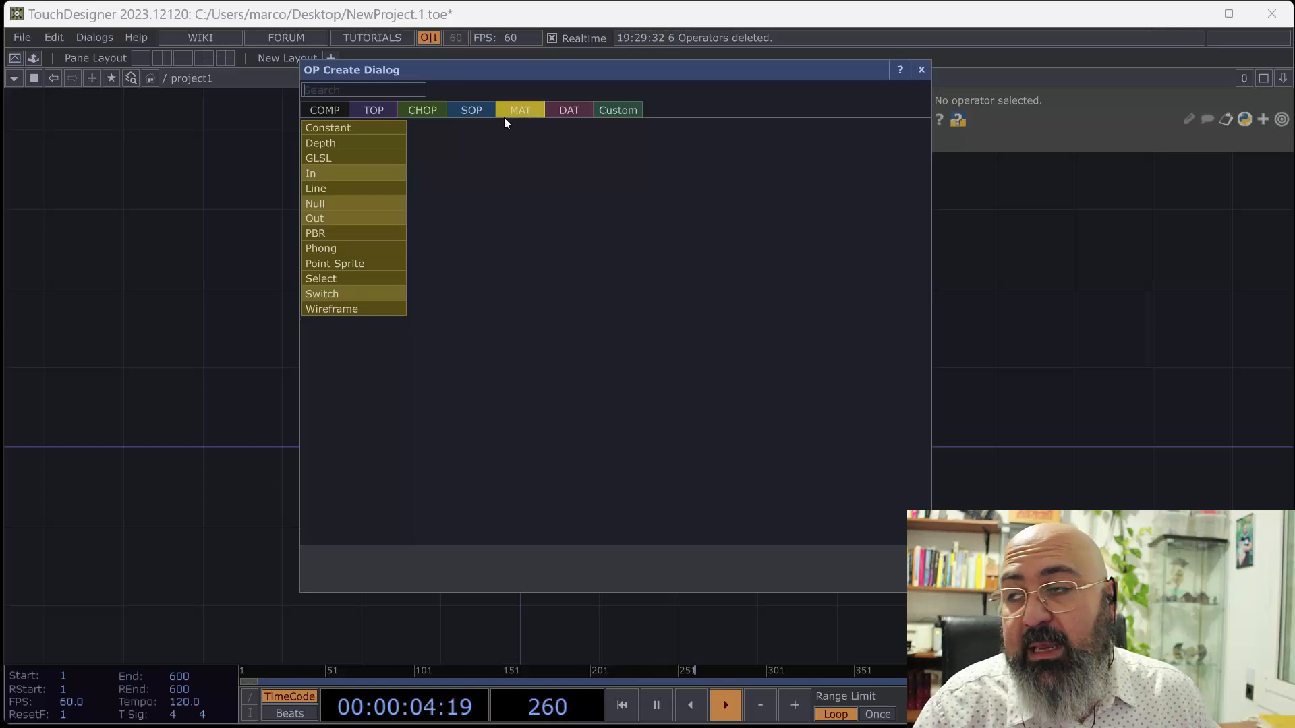
mouse_move(567, 109)
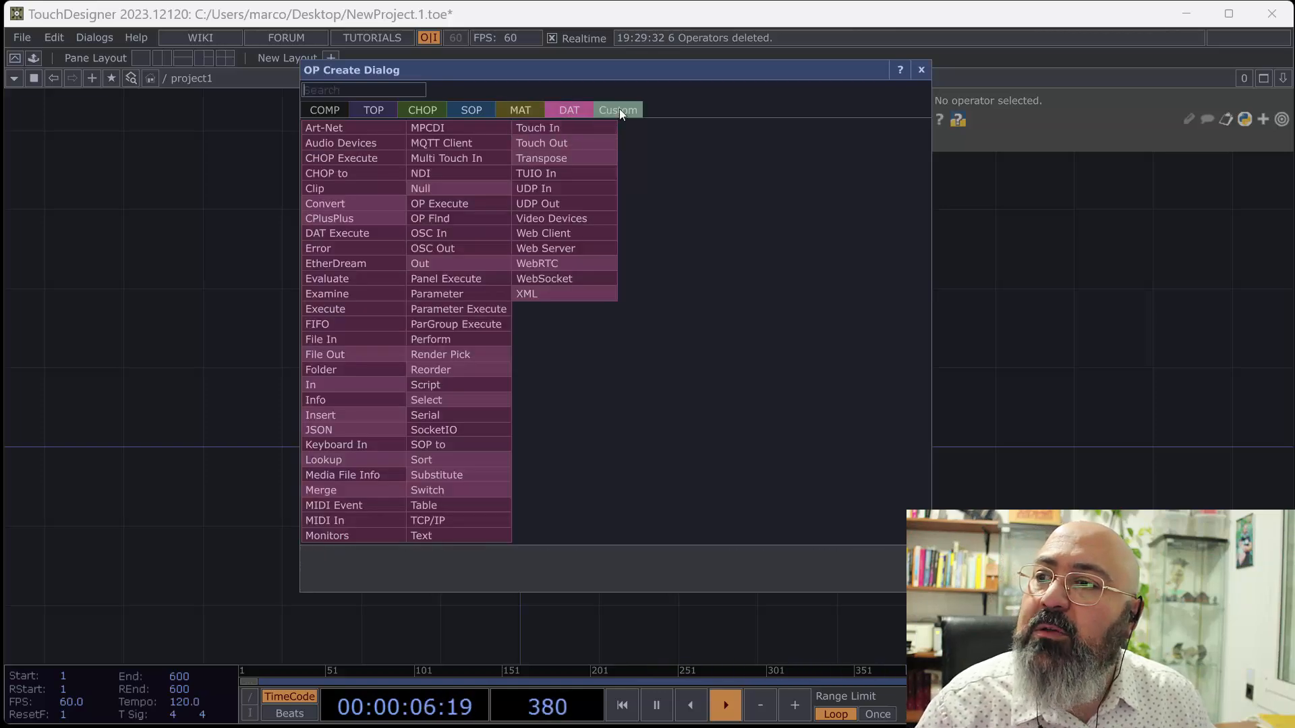
mouse_move(619, 111)
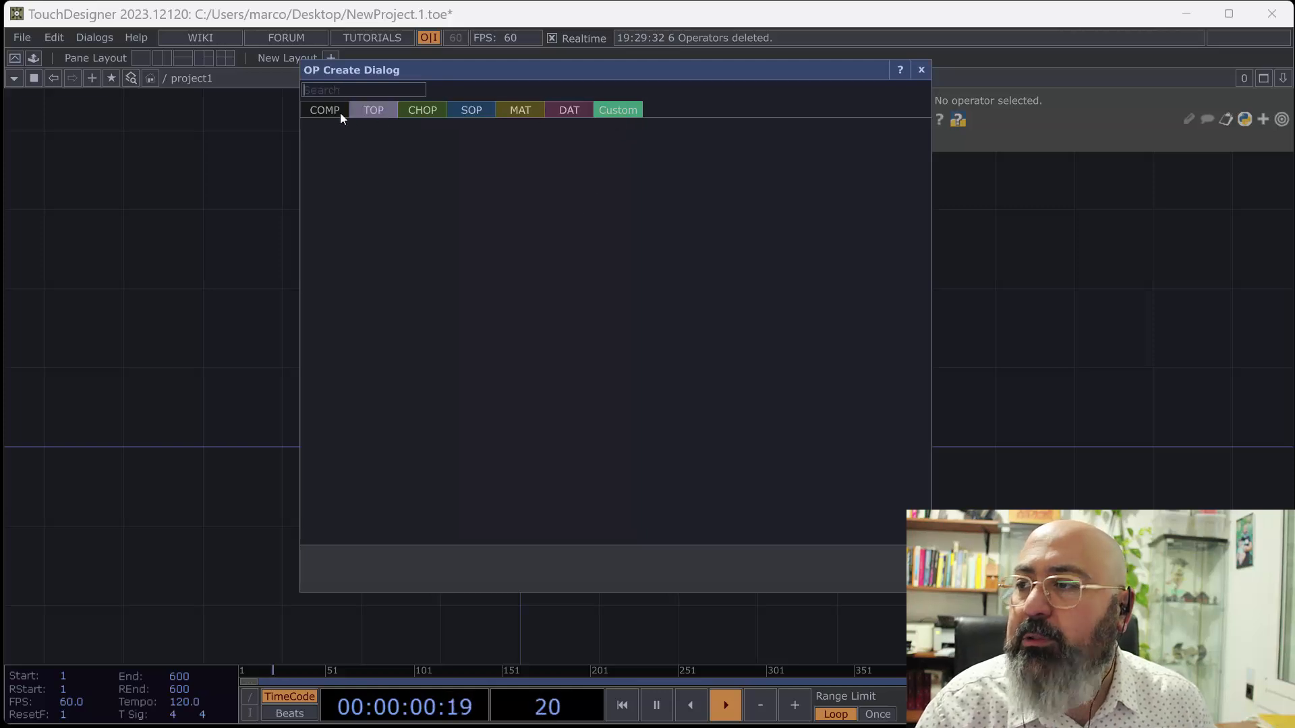
mouse_move(321, 112)
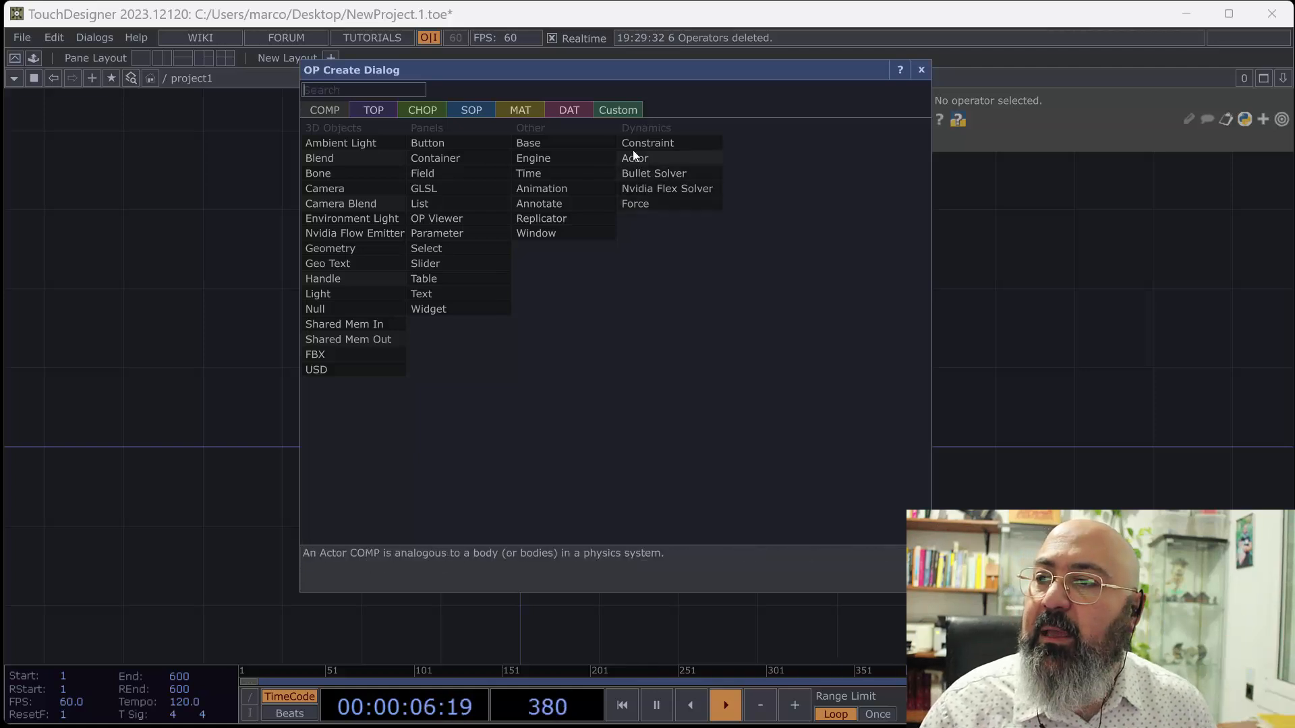
Add a Video Device In TOP to the empty project1 network.
left_click(372, 111)
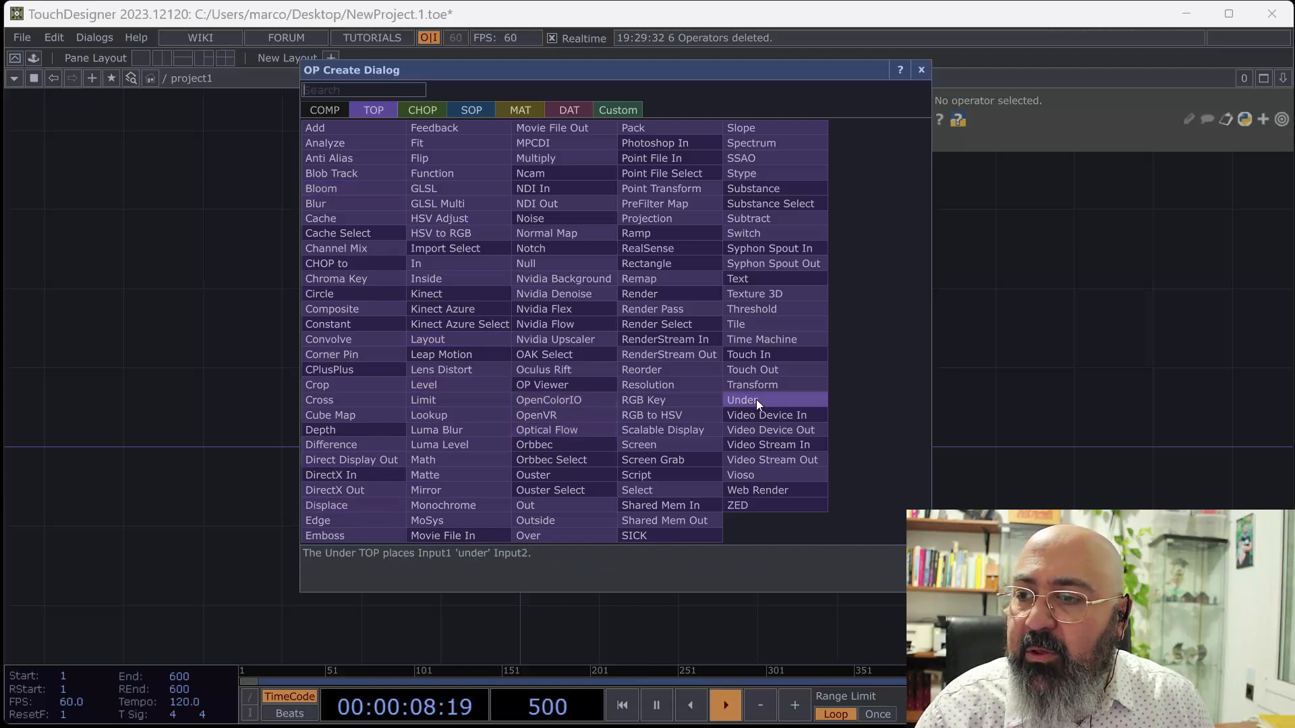
left_click(797, 416)
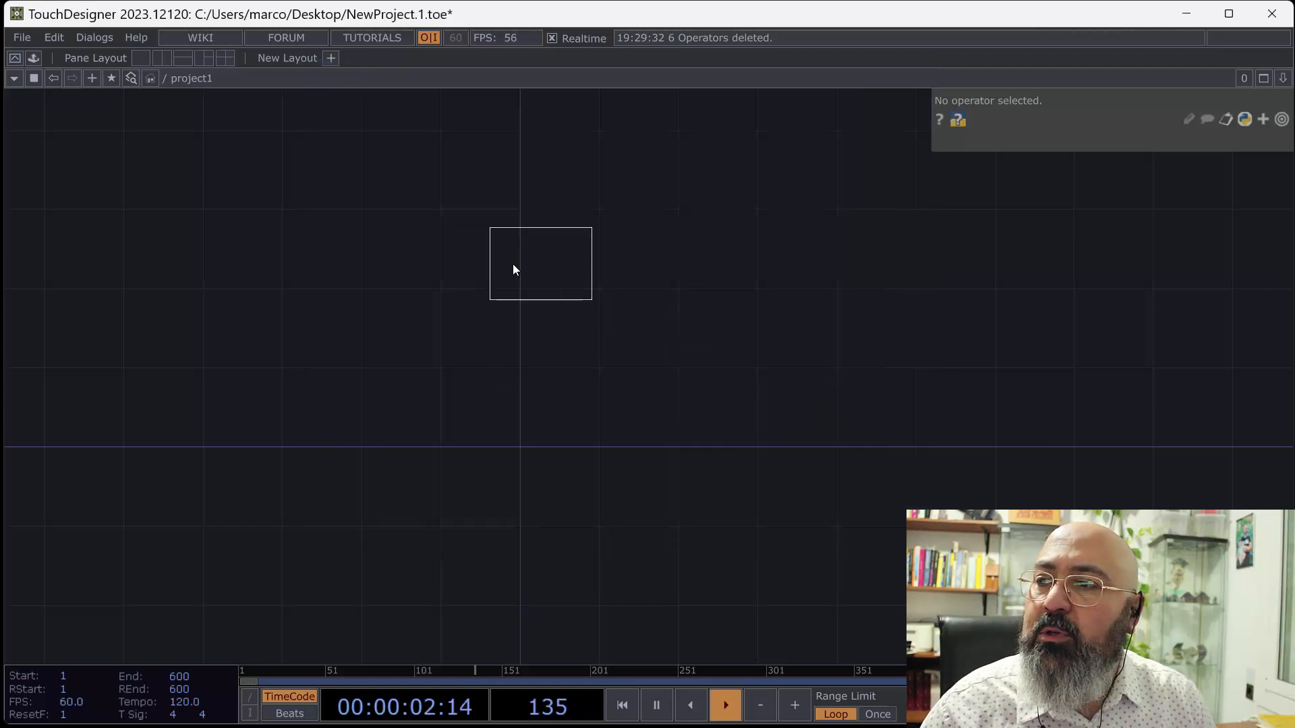
left_click(513, 267)
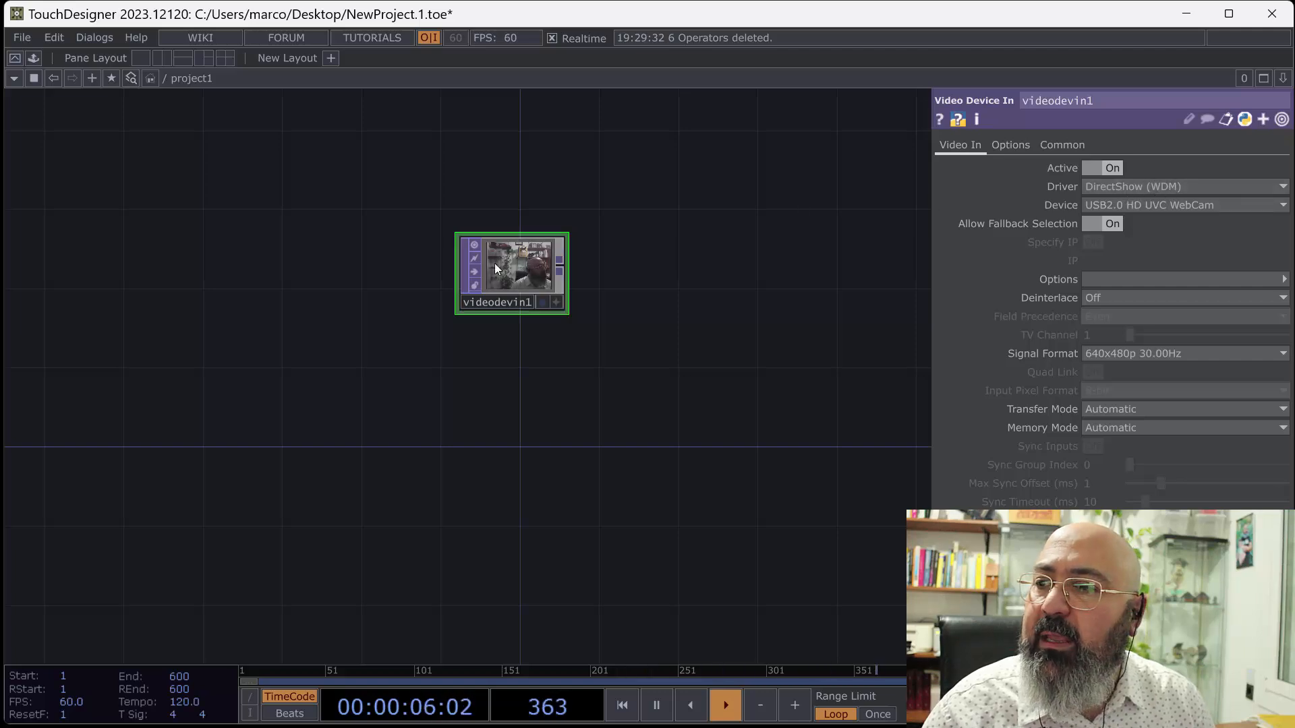
Examine the webcam feed in videodevin1 up close, leaving project1 for its parent network and coming back.
scroll(507, 277, "up", 4)
key("u")
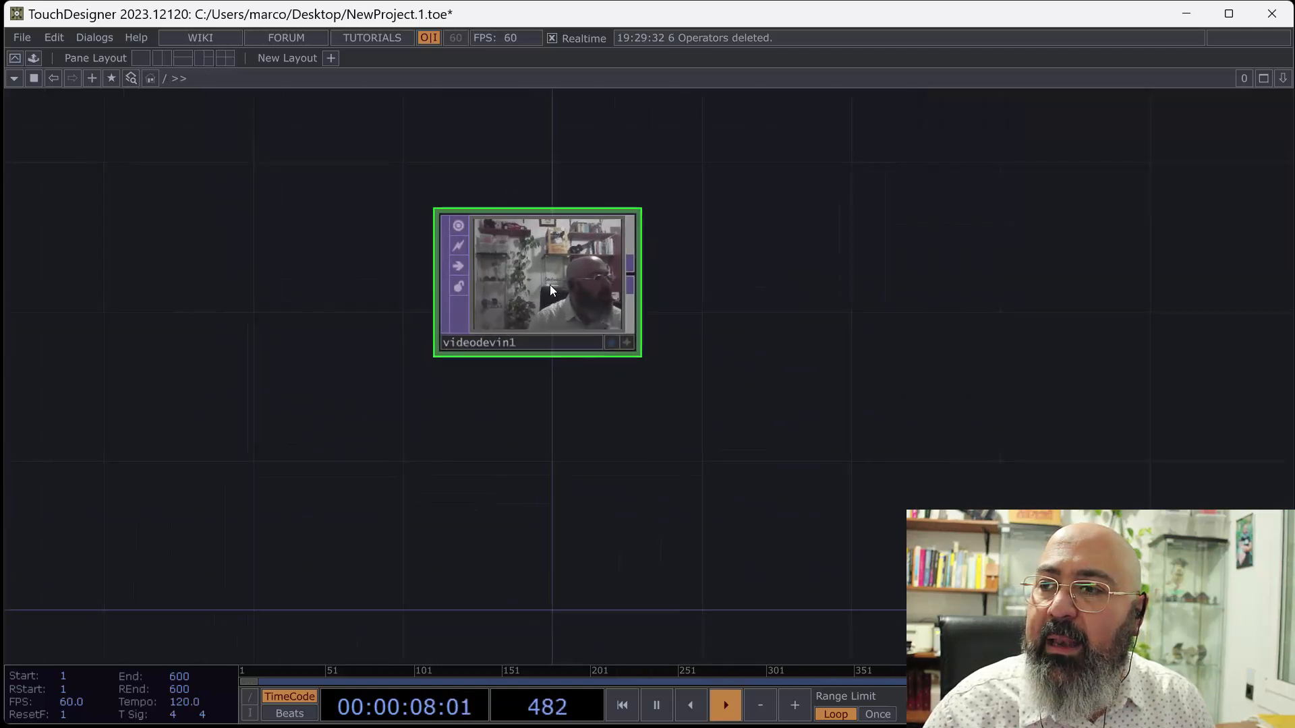
scroll(548, 326, "down", 4)
scroll(549, 326, "up", 12)
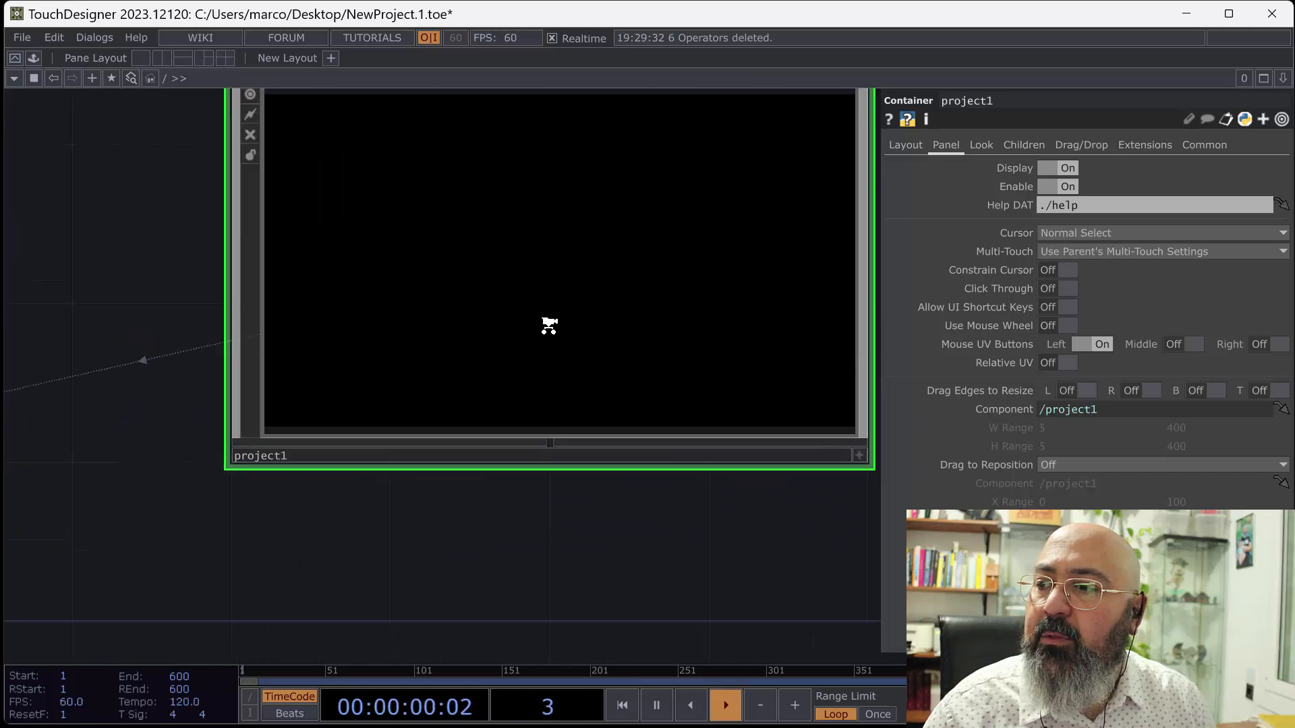
scroll(548, 325, "down", 4)
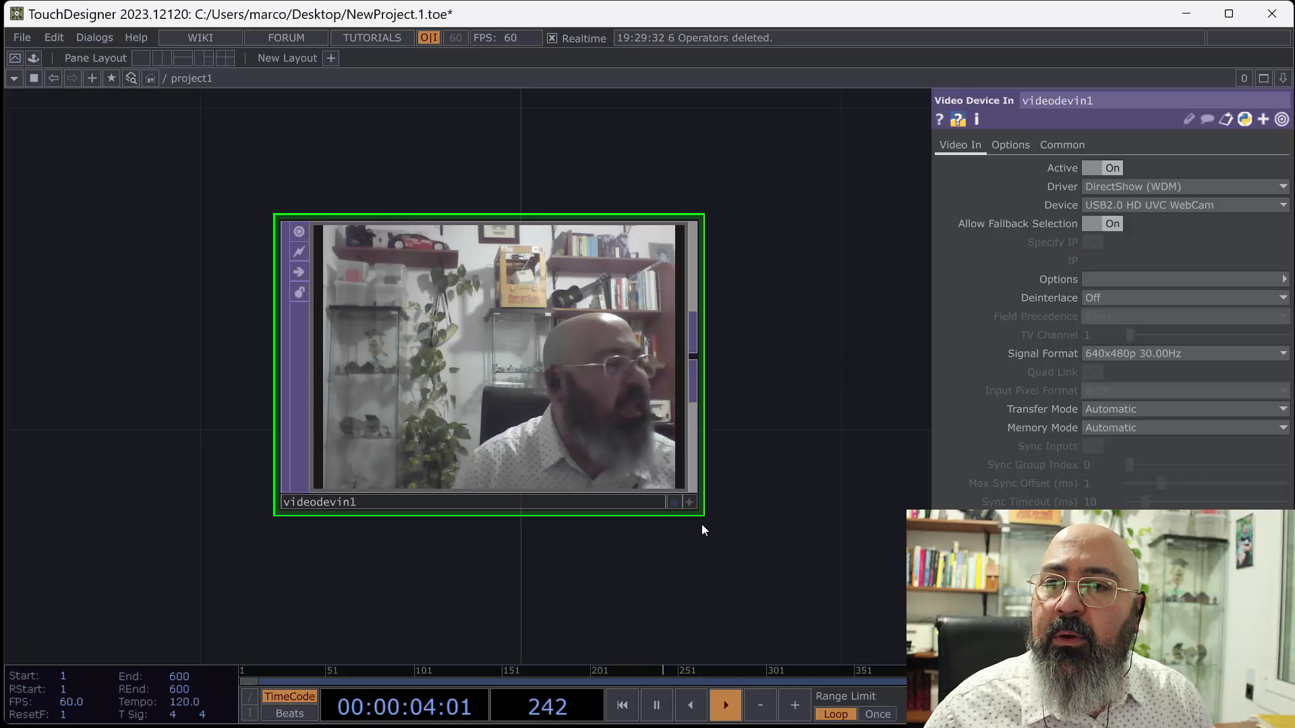
scroll(576, 544, "down", 4)
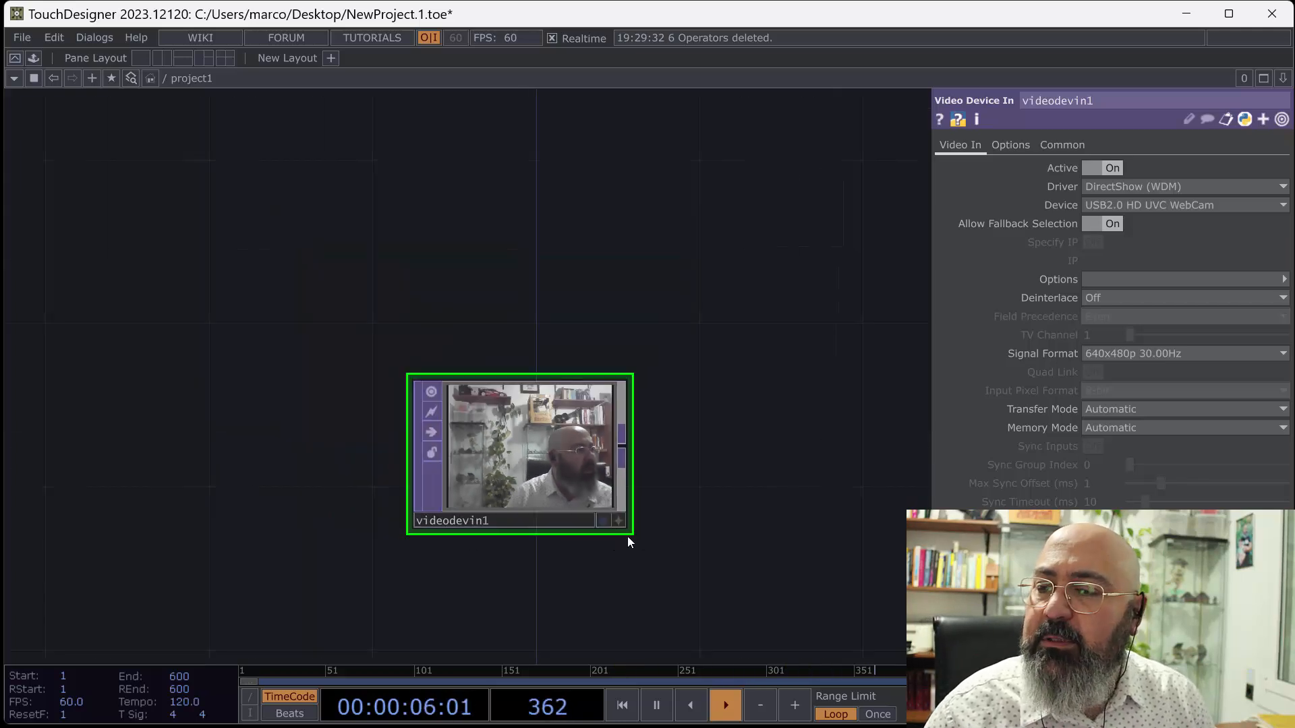
Find the Movie File In TOP by searching for "movie" and place one below videodevin1.
left_click_drag(700, 514, 615, 314)
key("Tab")
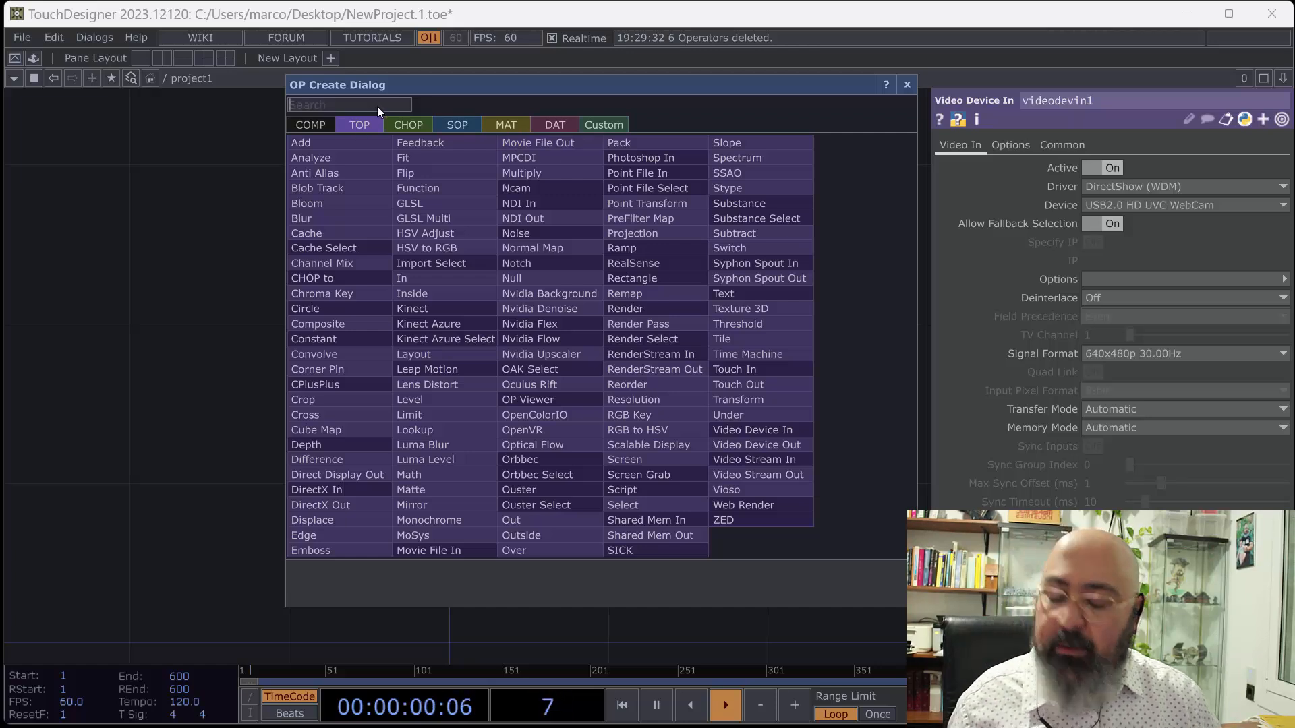
type("movie")
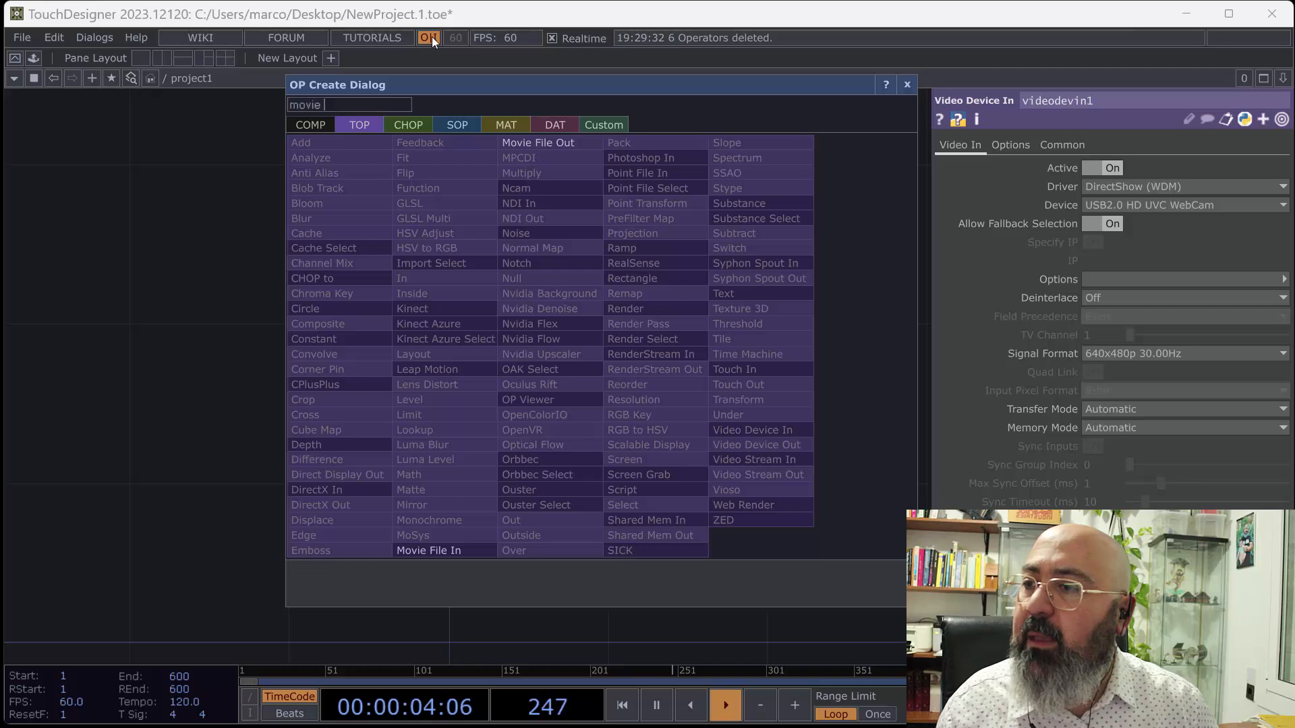
left_click(423, 552)
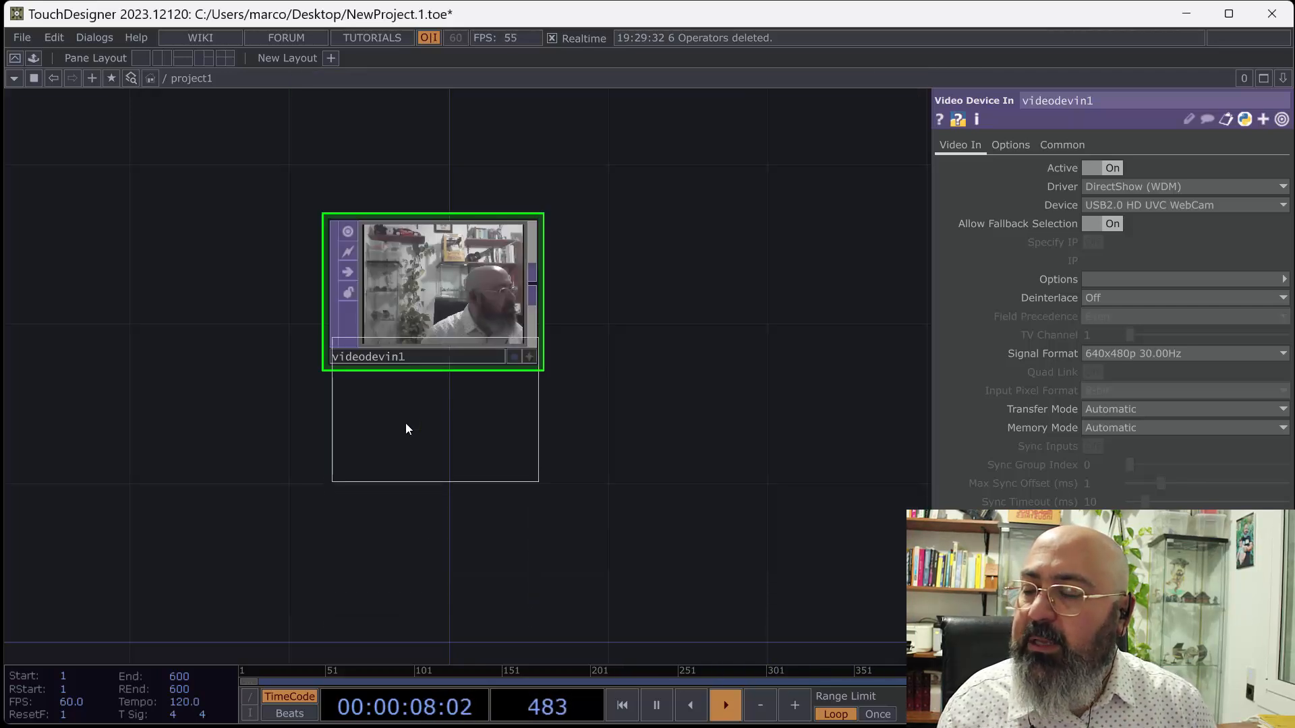
left_click(341, 497)
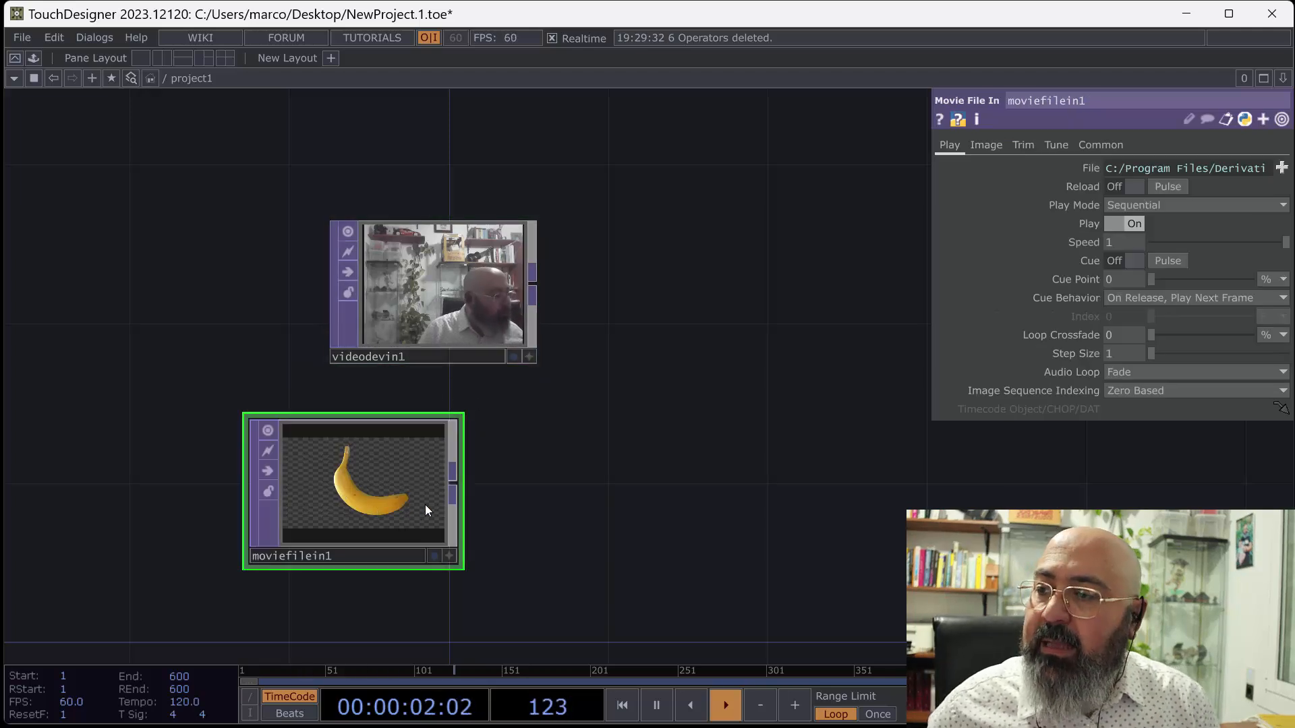
Load Movie.3.mp4 from the Nature sample folder as the file for moviefilein1.
left_click(1281, 169)
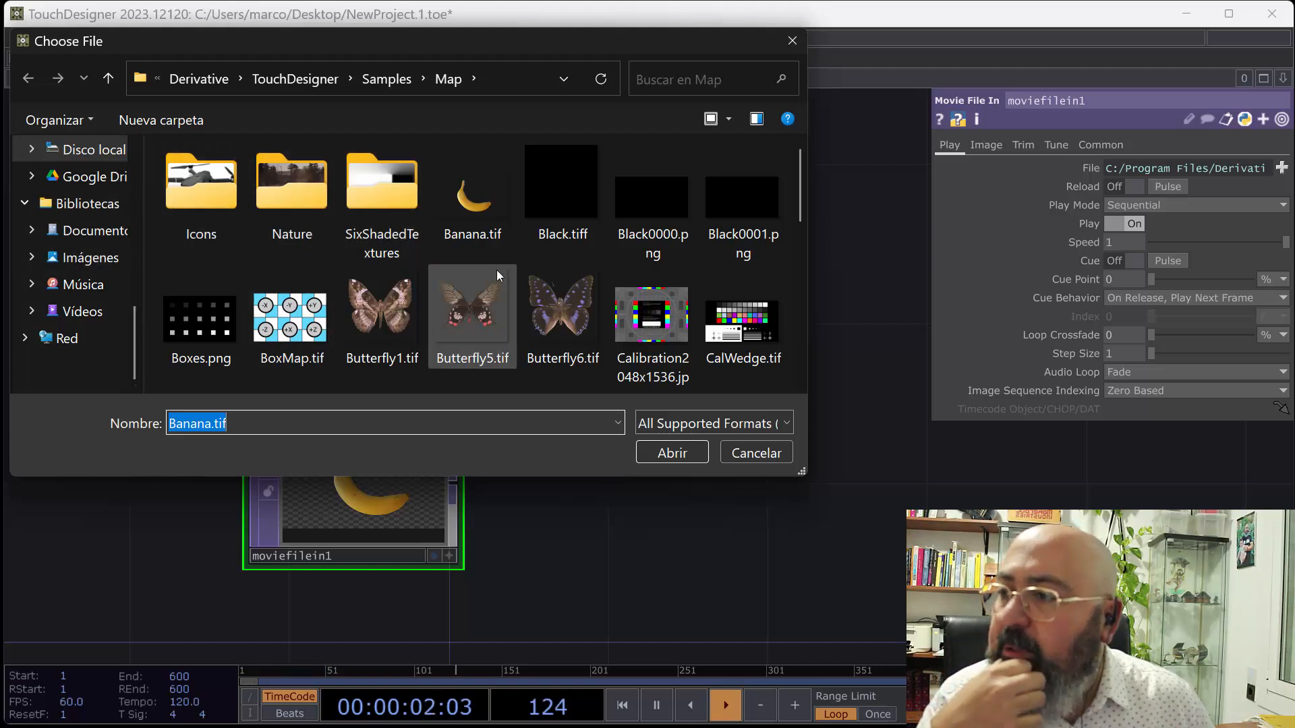
left_click(294, 173)
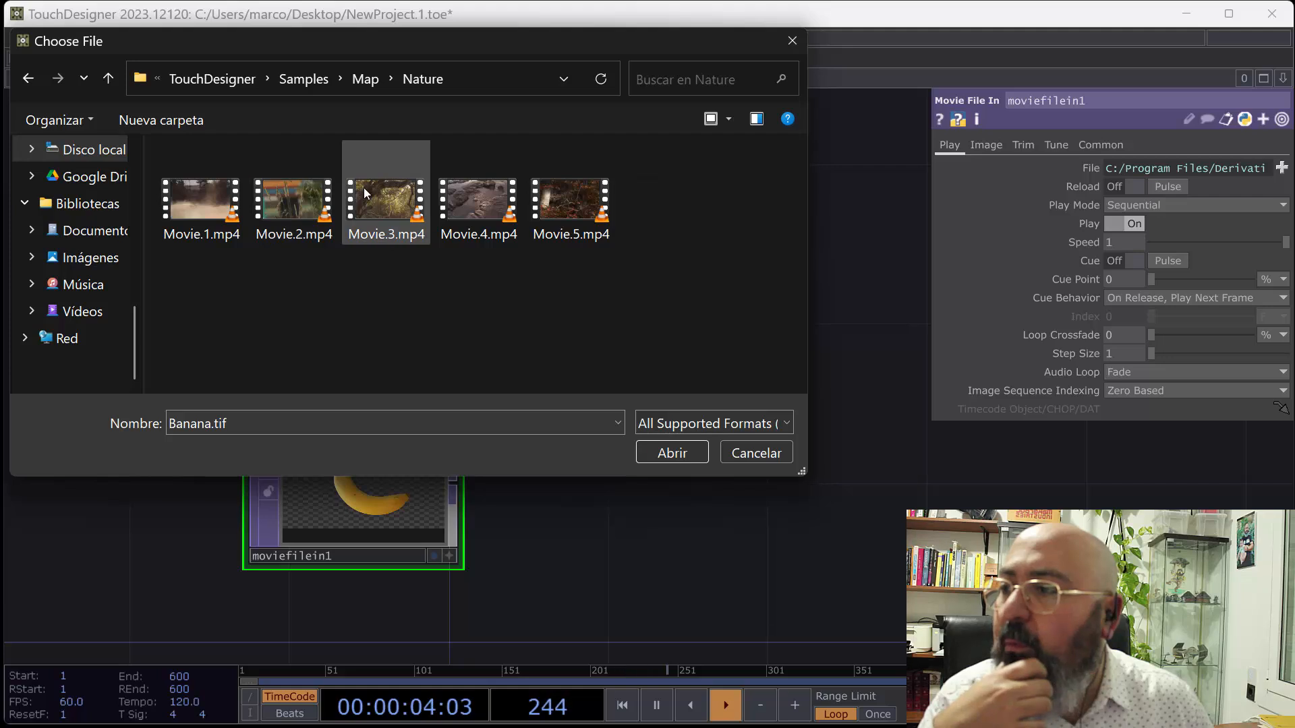
double_click(394, 202)
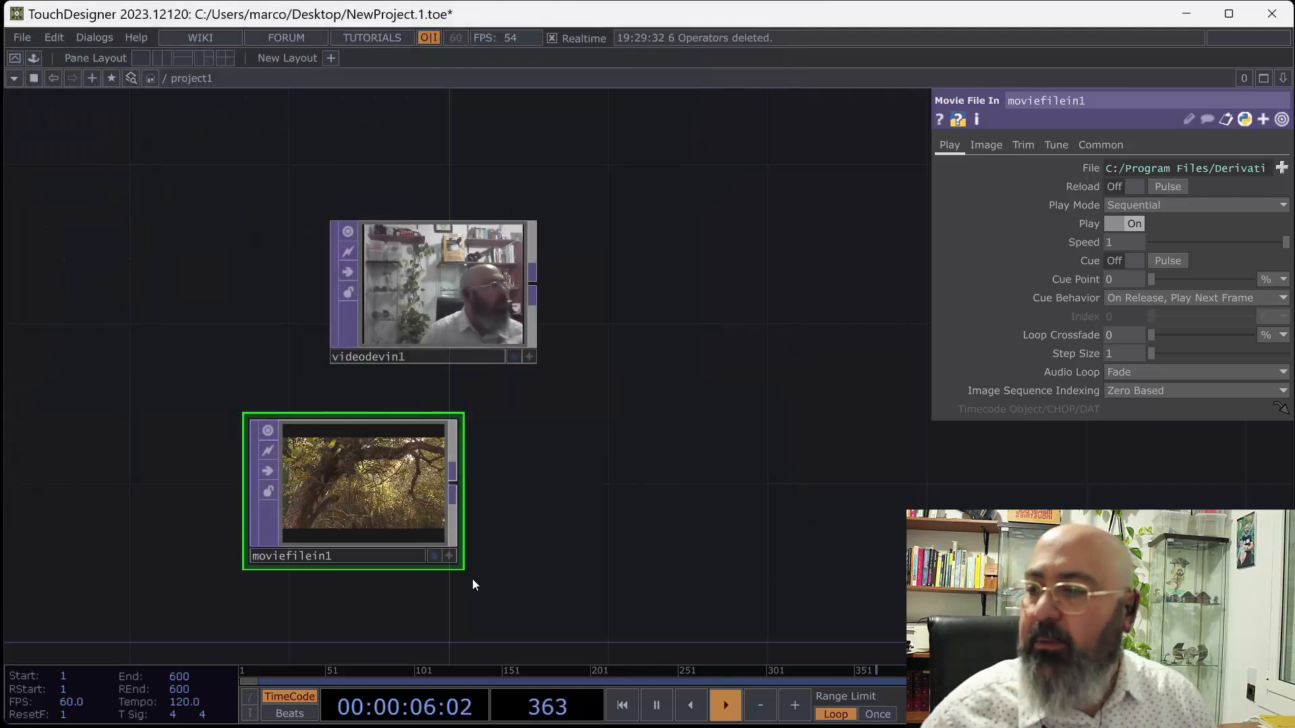
Check the loaded clip in moviefilein1 and move videodevin1 so it lines up directly above it.
scroll(355, 510, "up", 5)
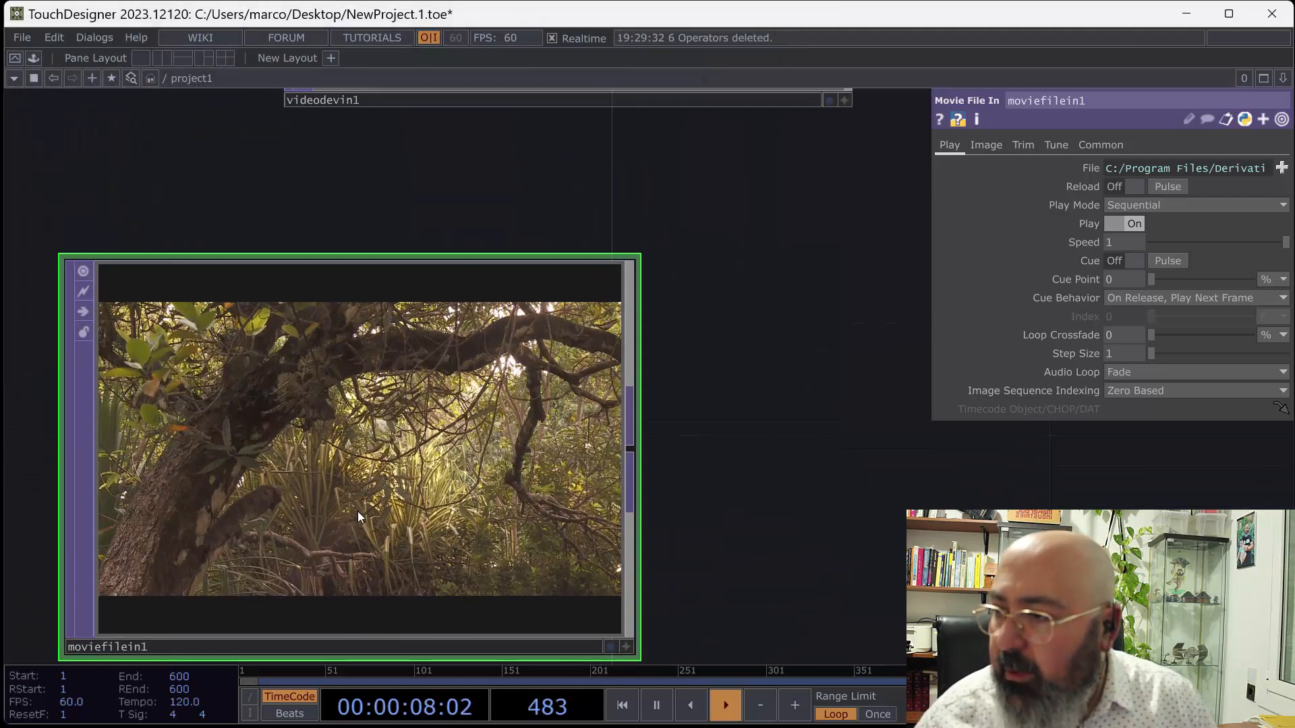
scroll(357, 511, "down", 5)
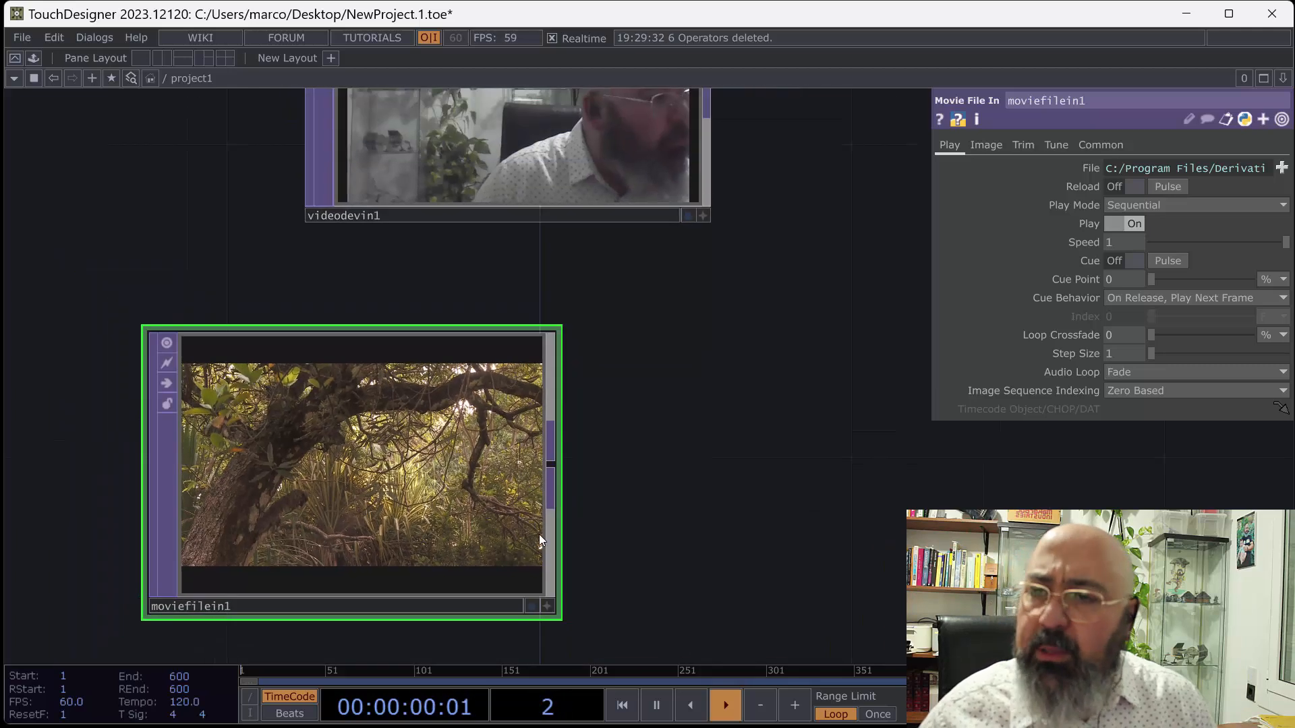
scroll(383, 532, "down", 2)
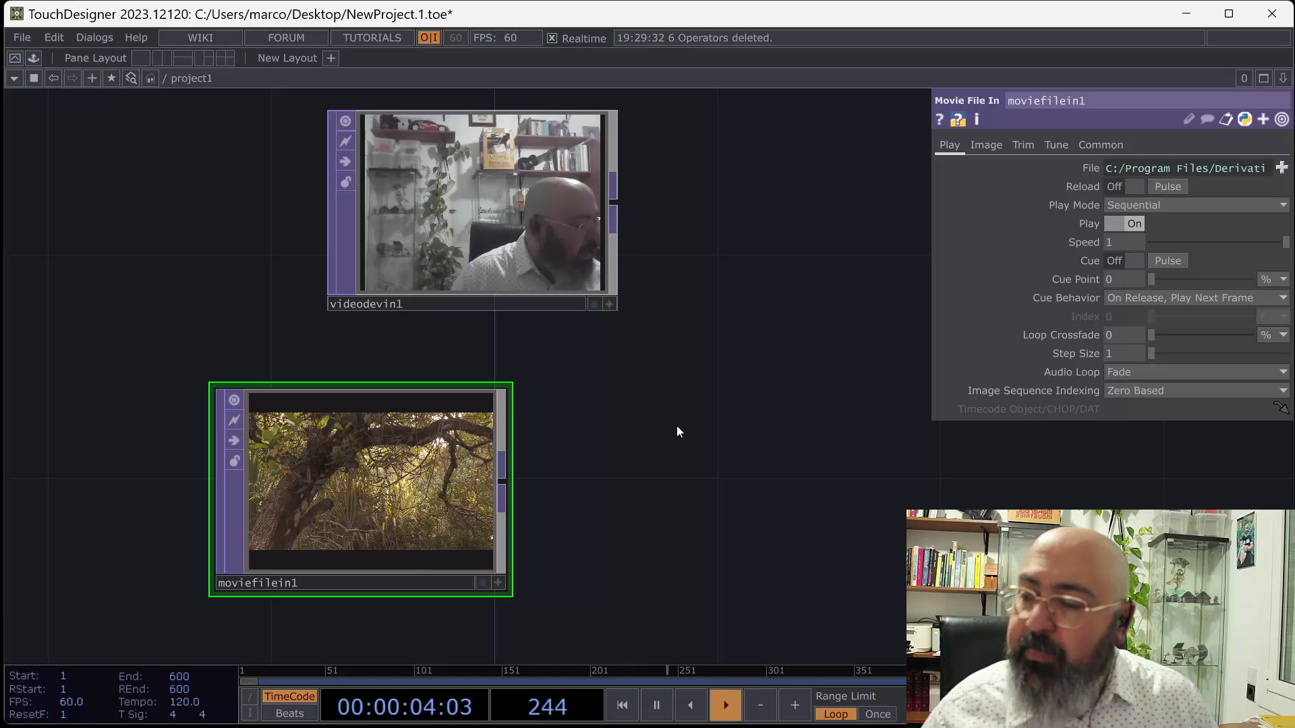
scroll(674, 415, "down", 3)
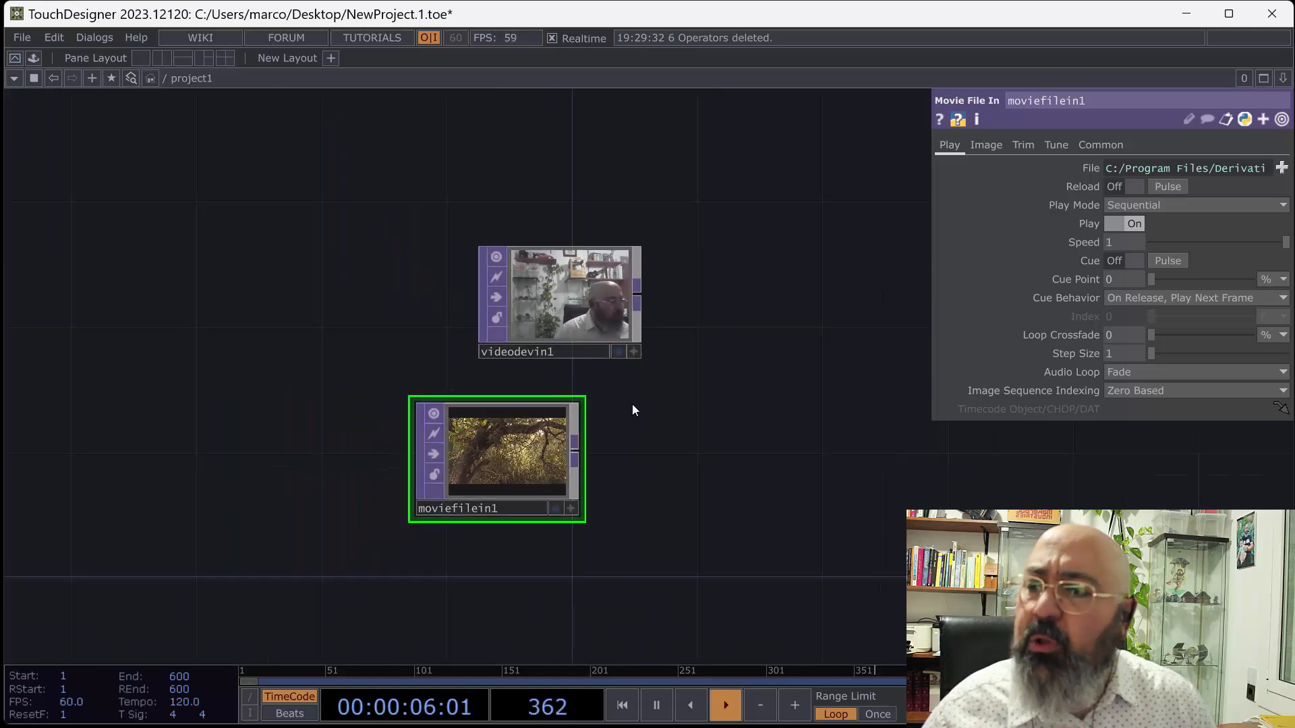
left_click_drag(601, 378, 409, 349)
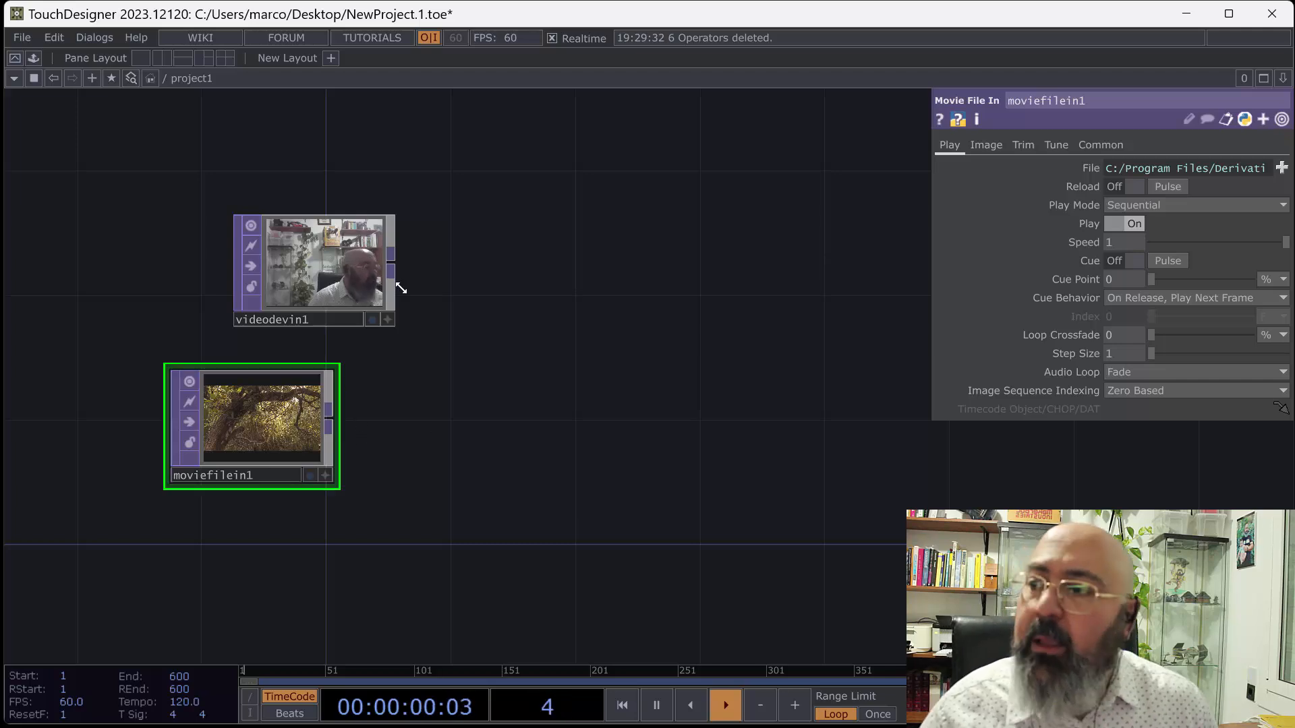
left_click(287, 322)
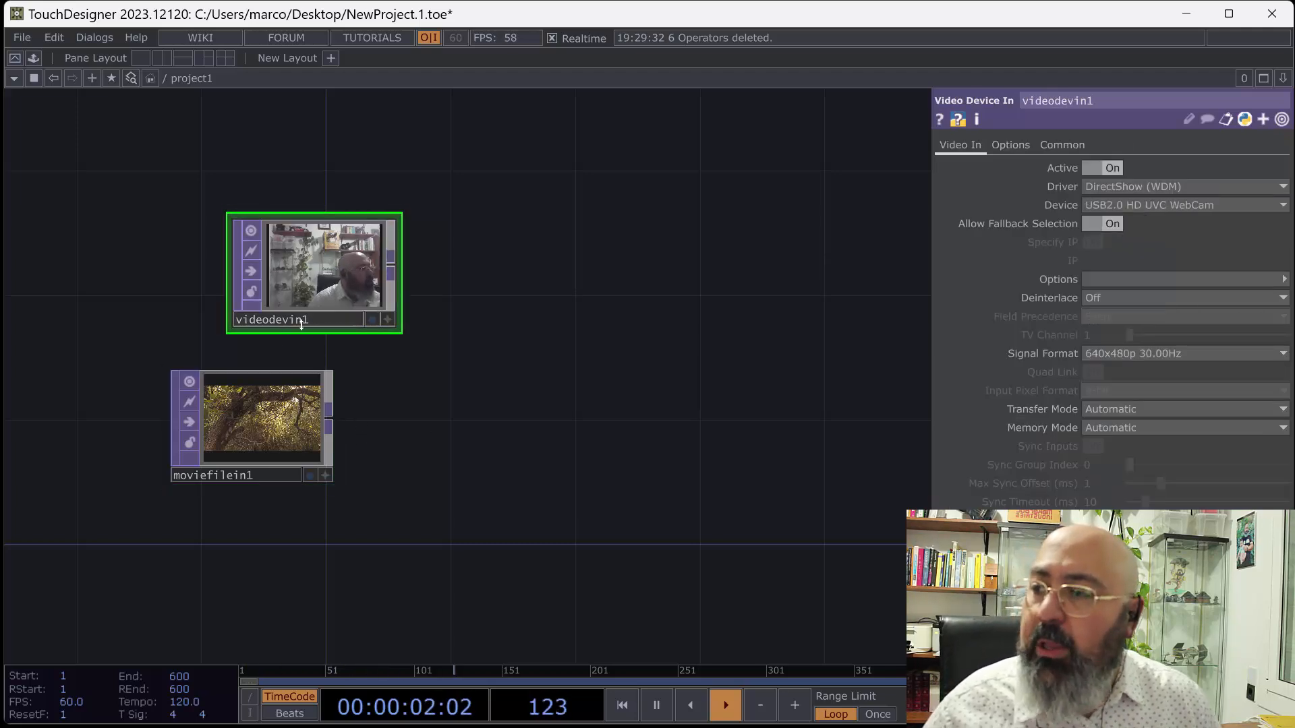
left_click_drag(322, 311, 260, 312)
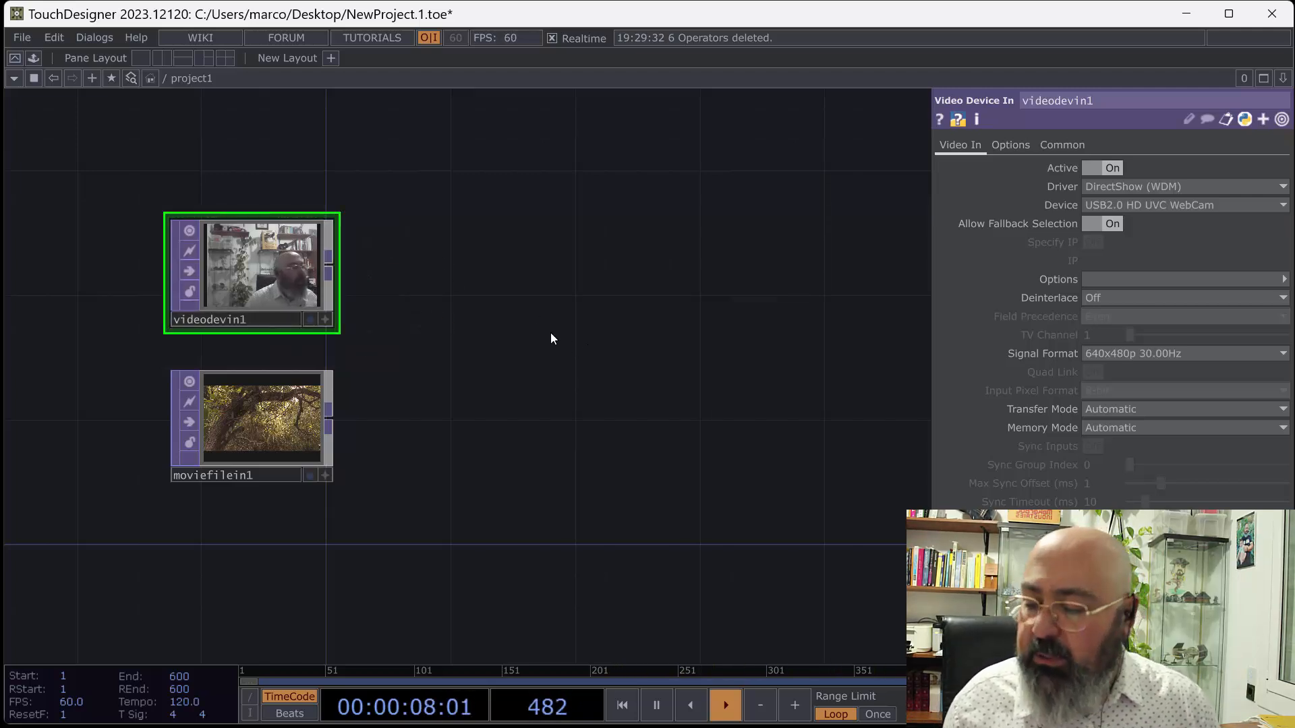
Add a Transform TOP beside videodevin1 and connect videodevin1's output to its input.
key("Tab")
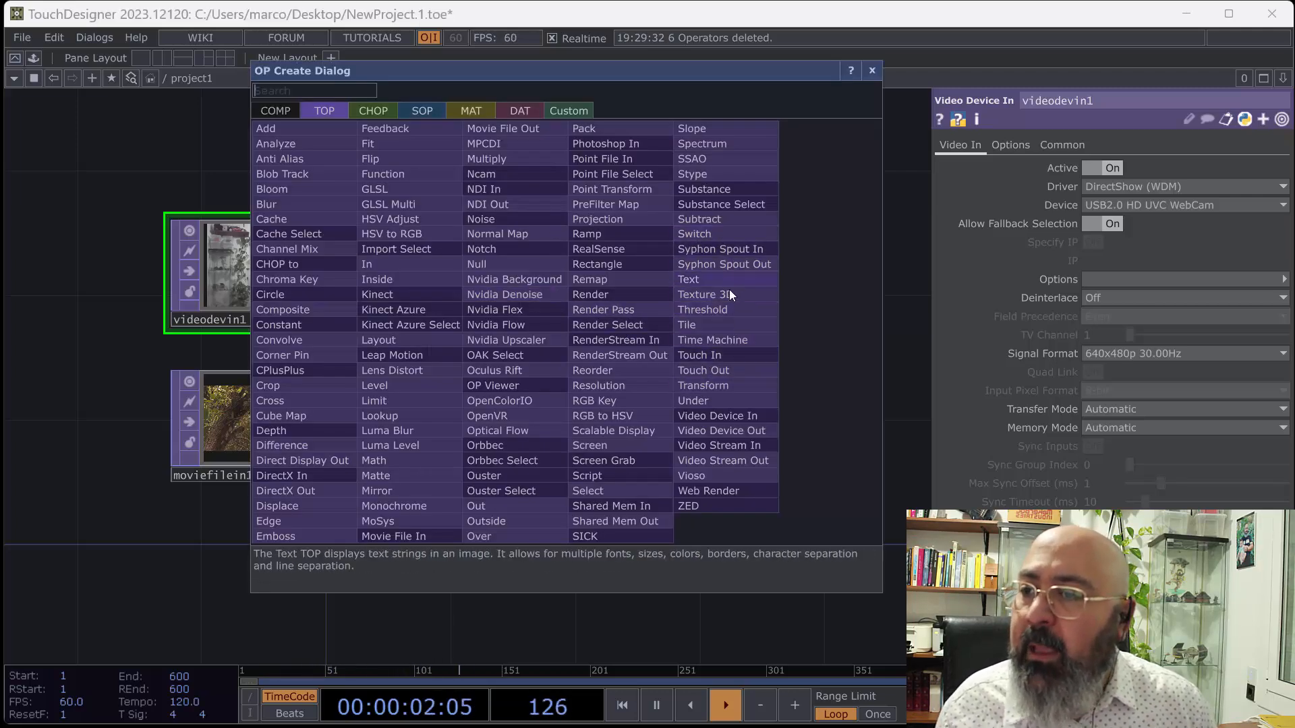
left_click(731, 387)
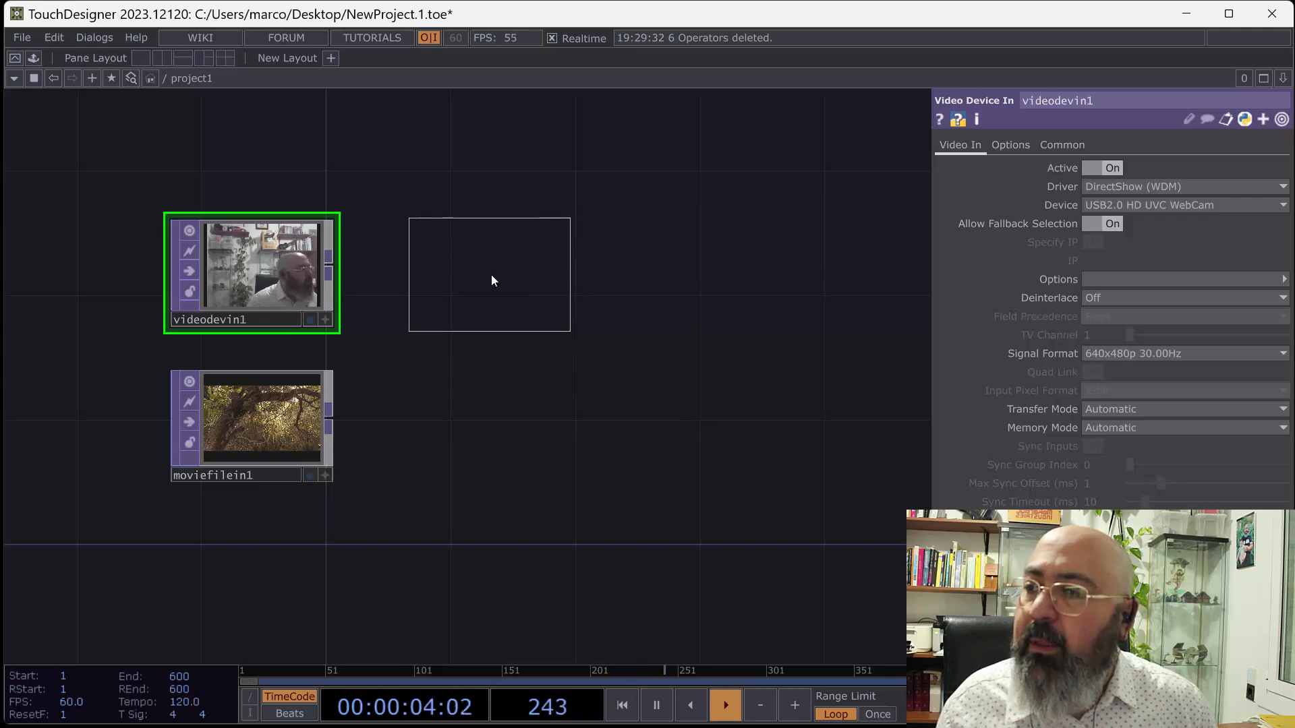
left_click(492, 276)
left_click_drag(328, 265, 423, 266)
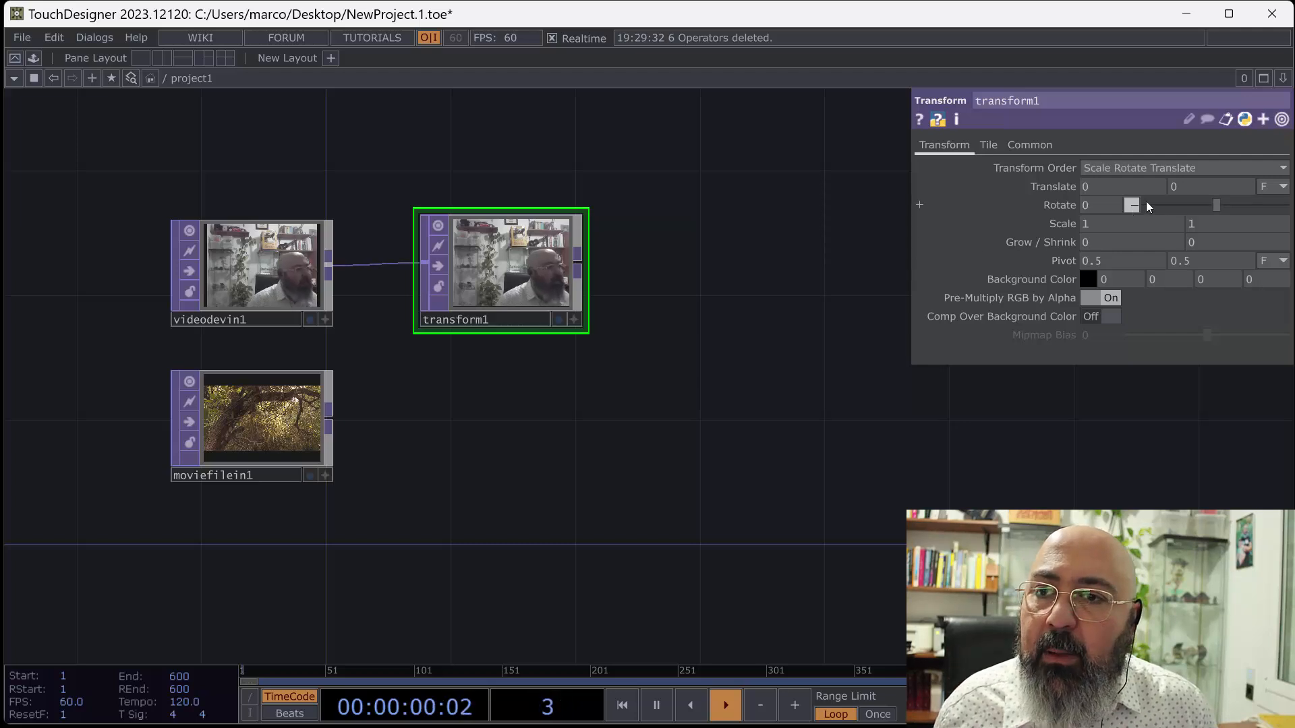
Set transform1's Rotate to -104 and its horizontal Translate to 0.1.
left_click_drag(1216, 204, 1196, 204)
middle_click(1098, 185)
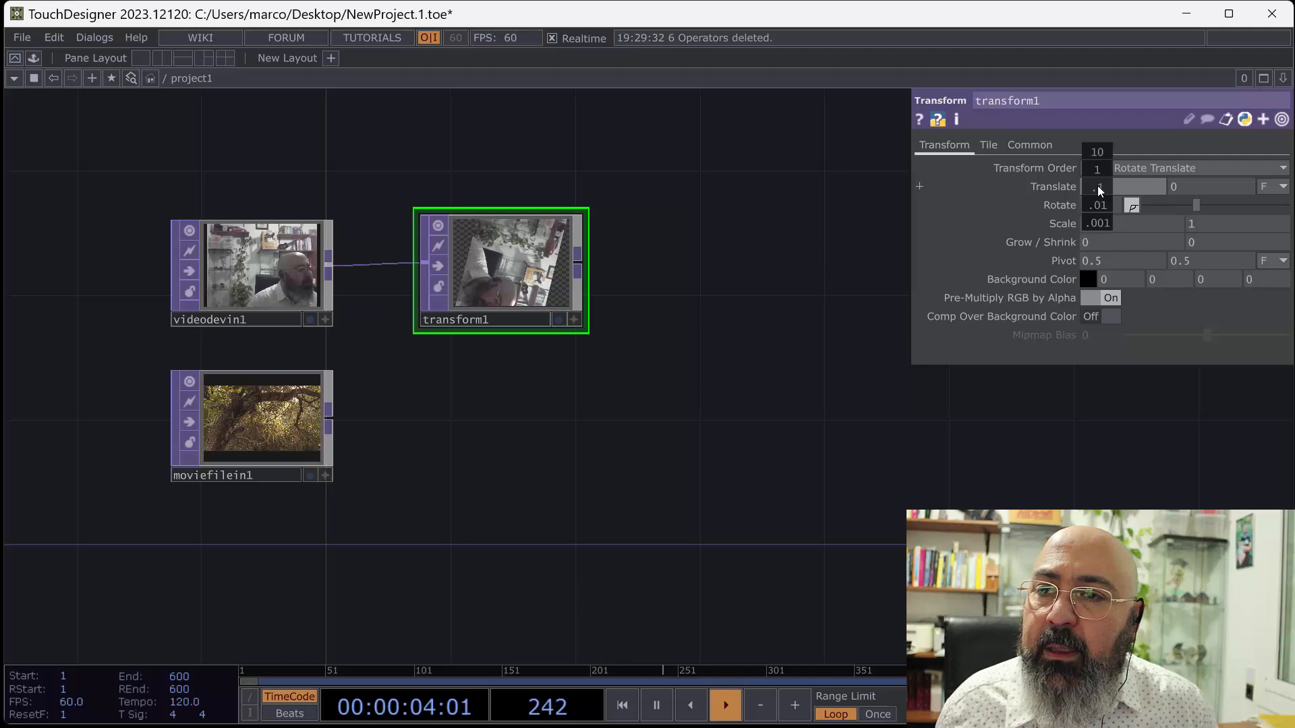
mouse_move(1097, 184)
middle_mouse_down()
mouse_move(1134, 186)
mouse_move(1105, 187)
middle_mouse_up()
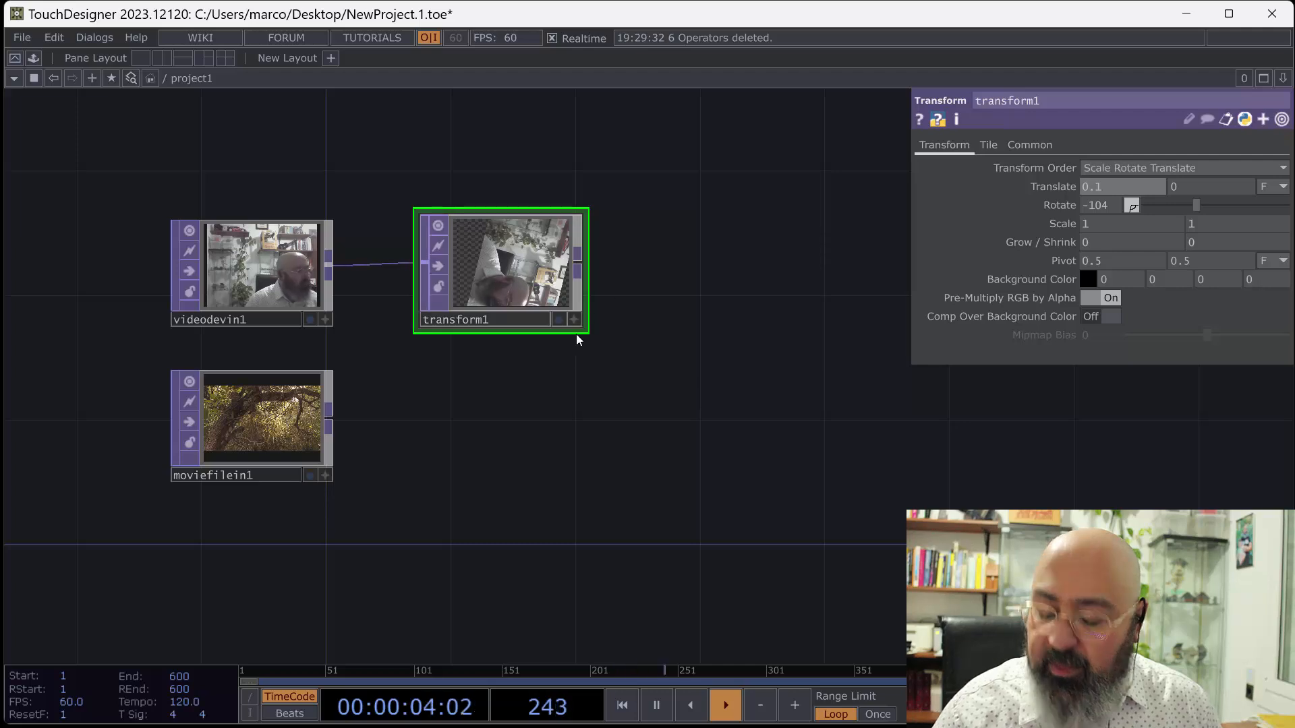
Add a Composite TOP after transform1 and wire both moviefilein1 and transform1 into it.
key("Tab")
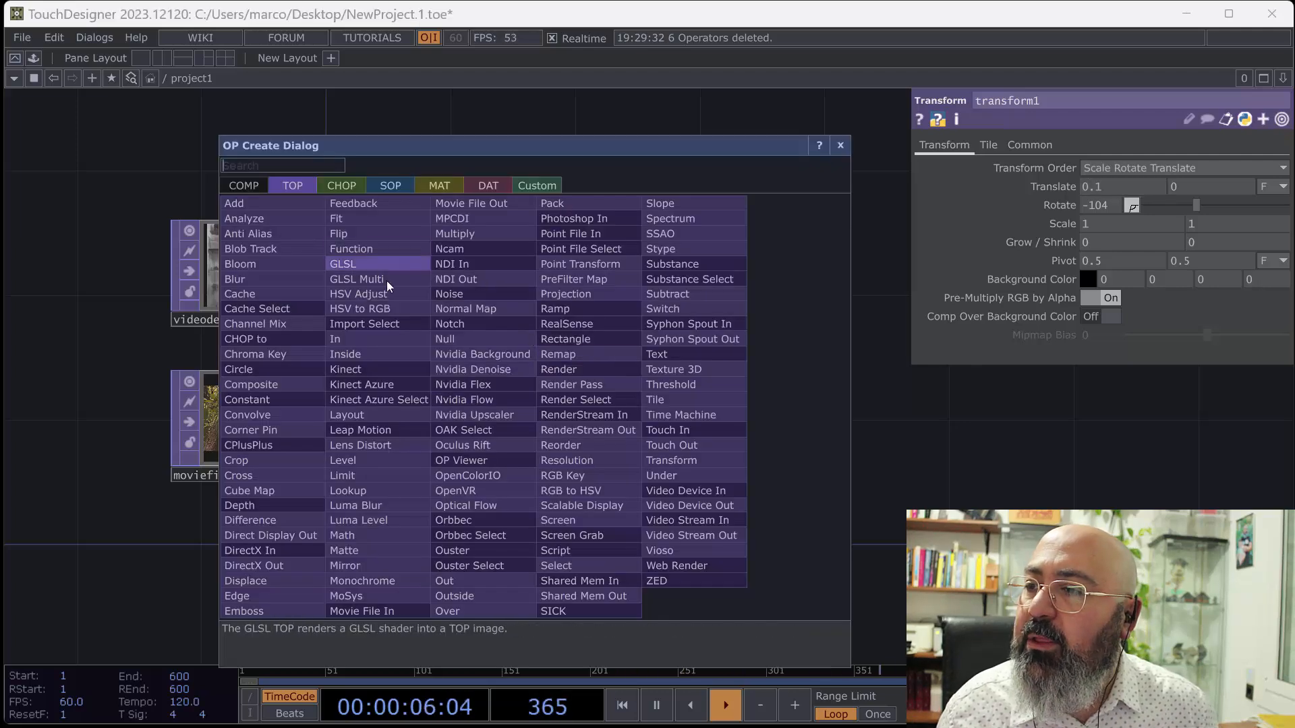
left_click(269, 384)
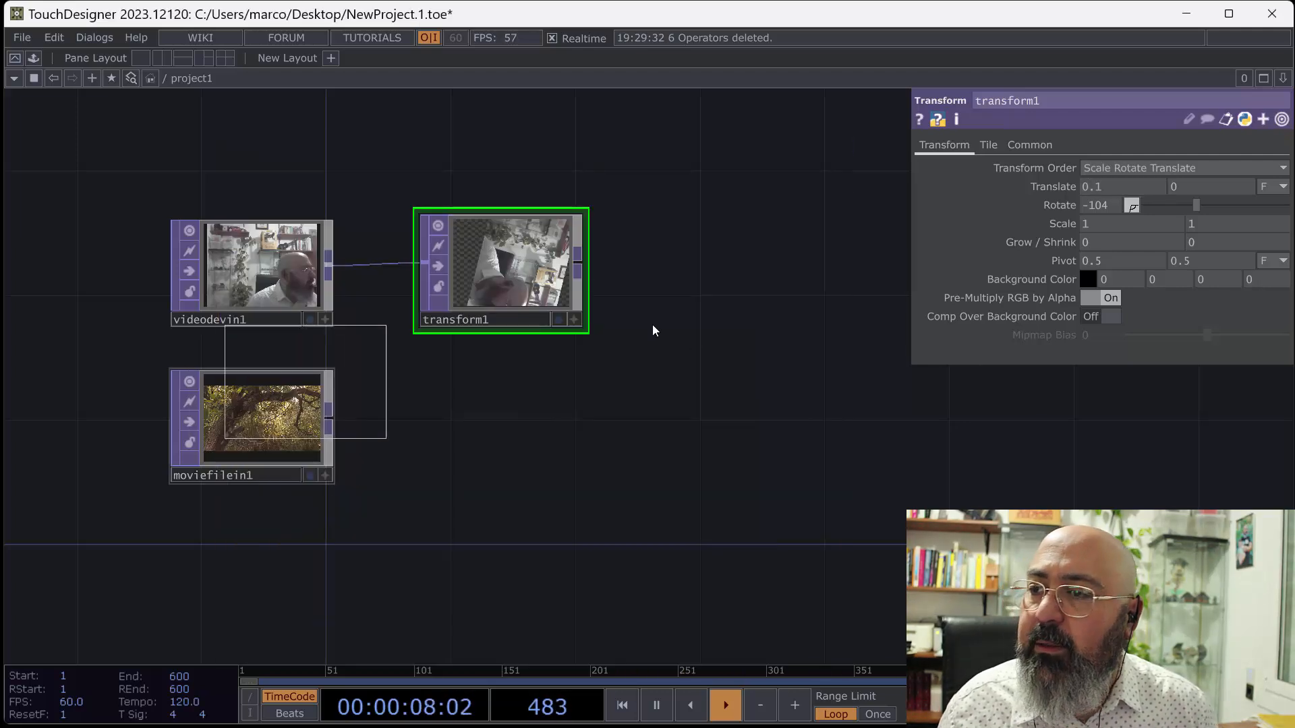
left_click(773, 375)
left_click_drag(328, 422, 705, 360)
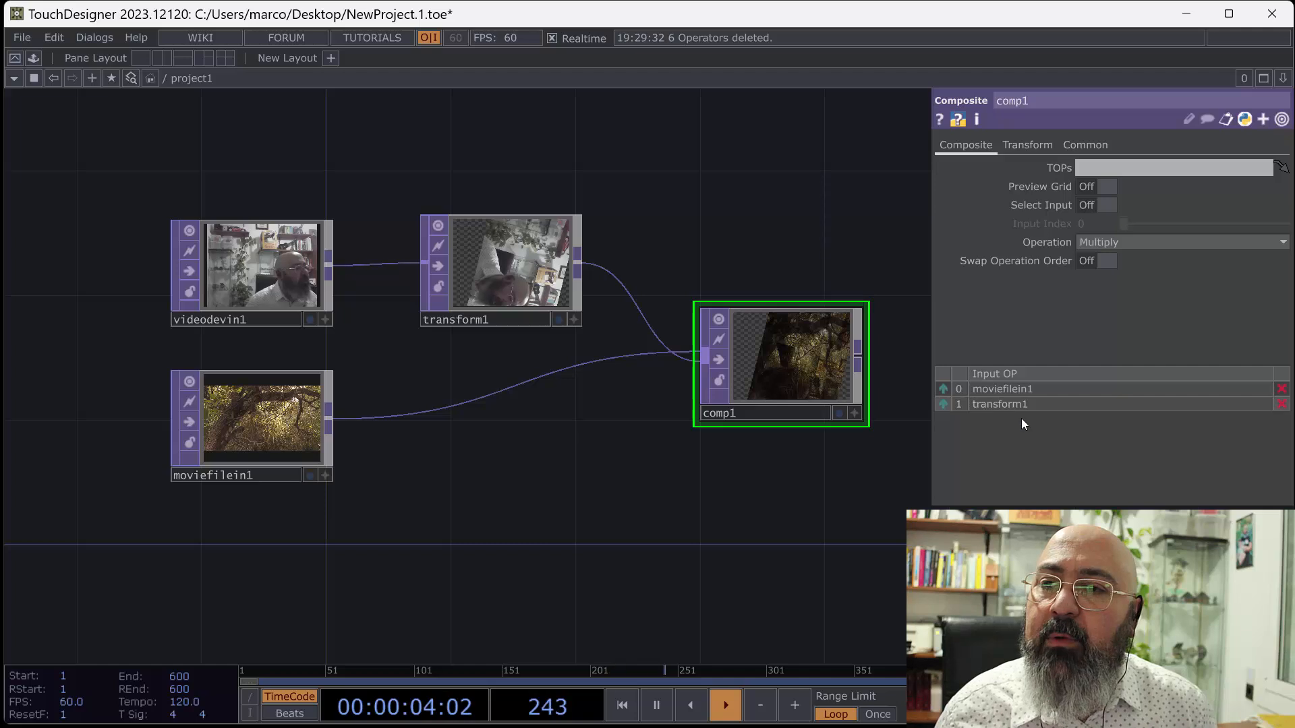
Try the Add operation on comp1, and set its Operation to Difference.
left_click(1157, 244)
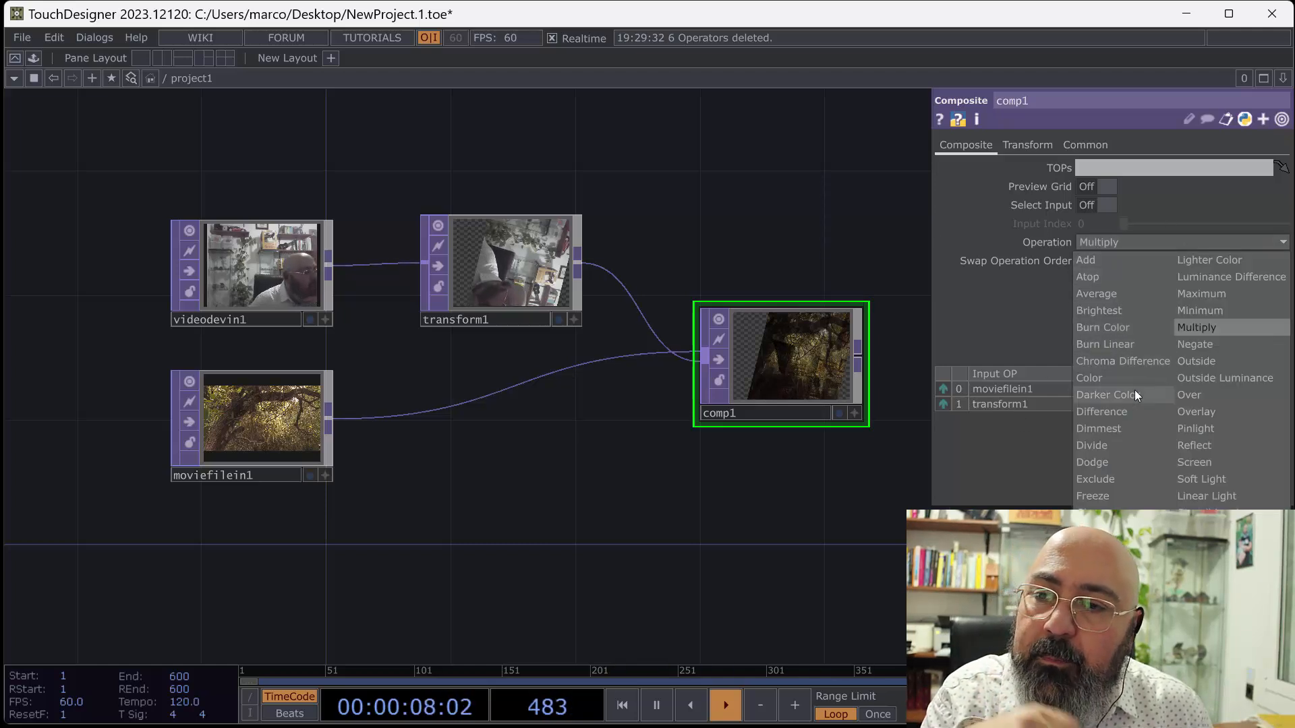
left_click(1088, 262)
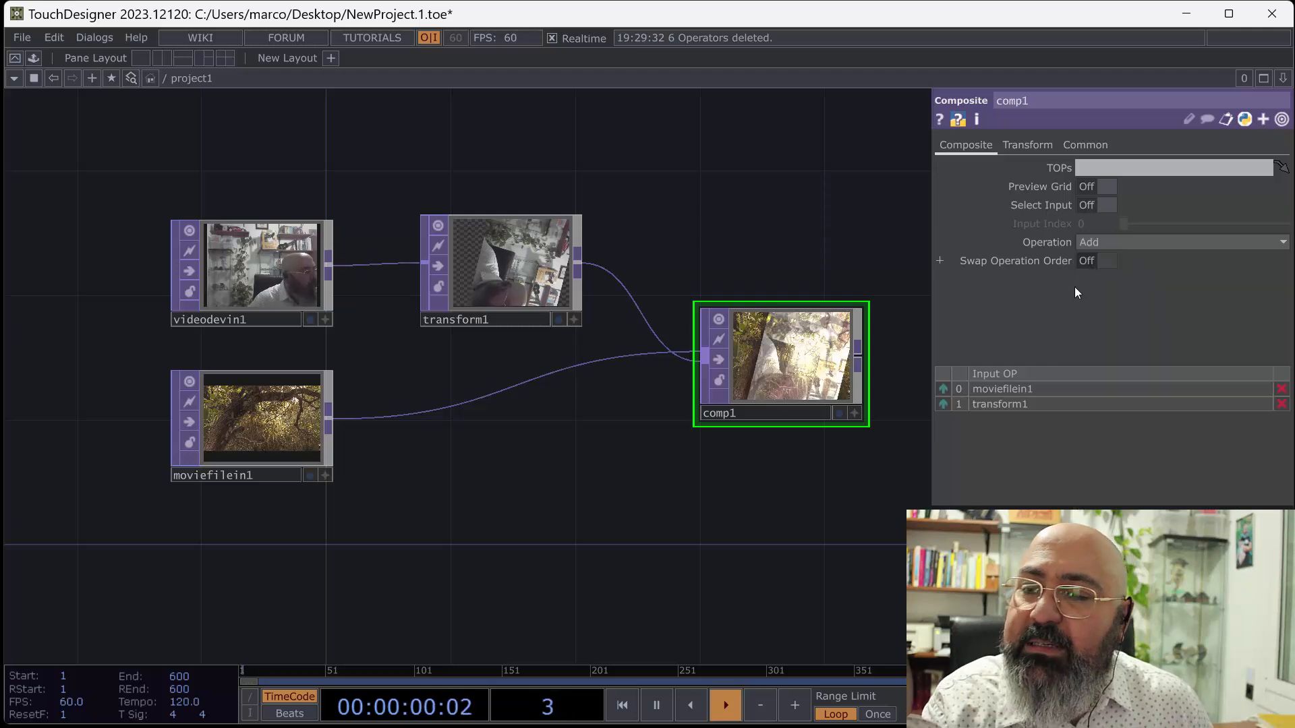
left_click(1109, 243)
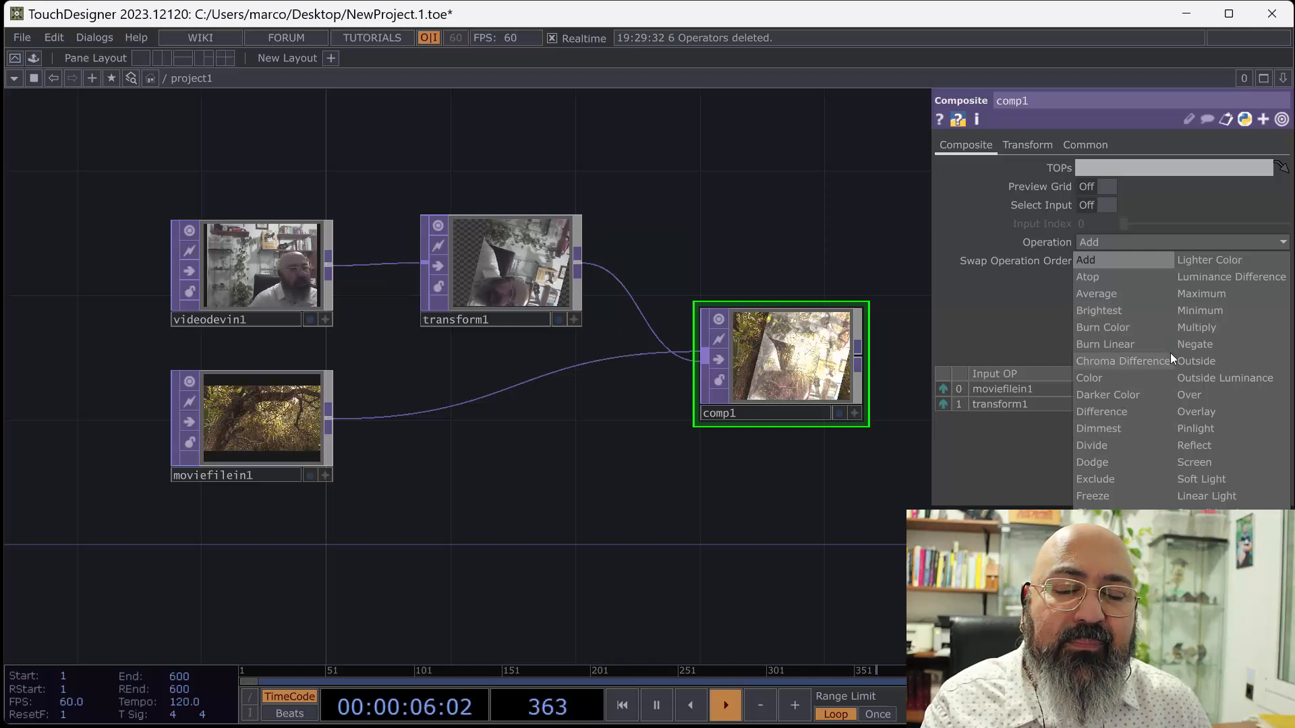
left_click(1114, 410)
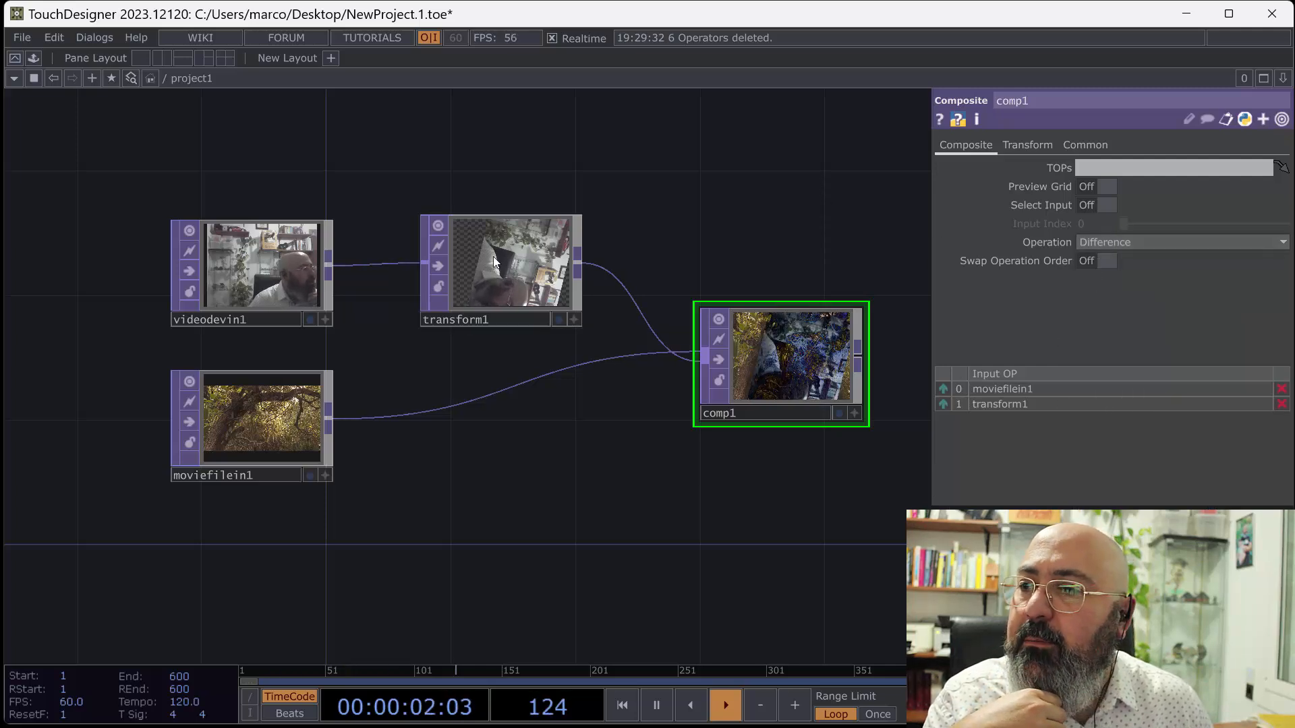
Set transform1's Rotate to -48 and check the parameters of comp1 and moviefilein1.
left_click(453, 300)
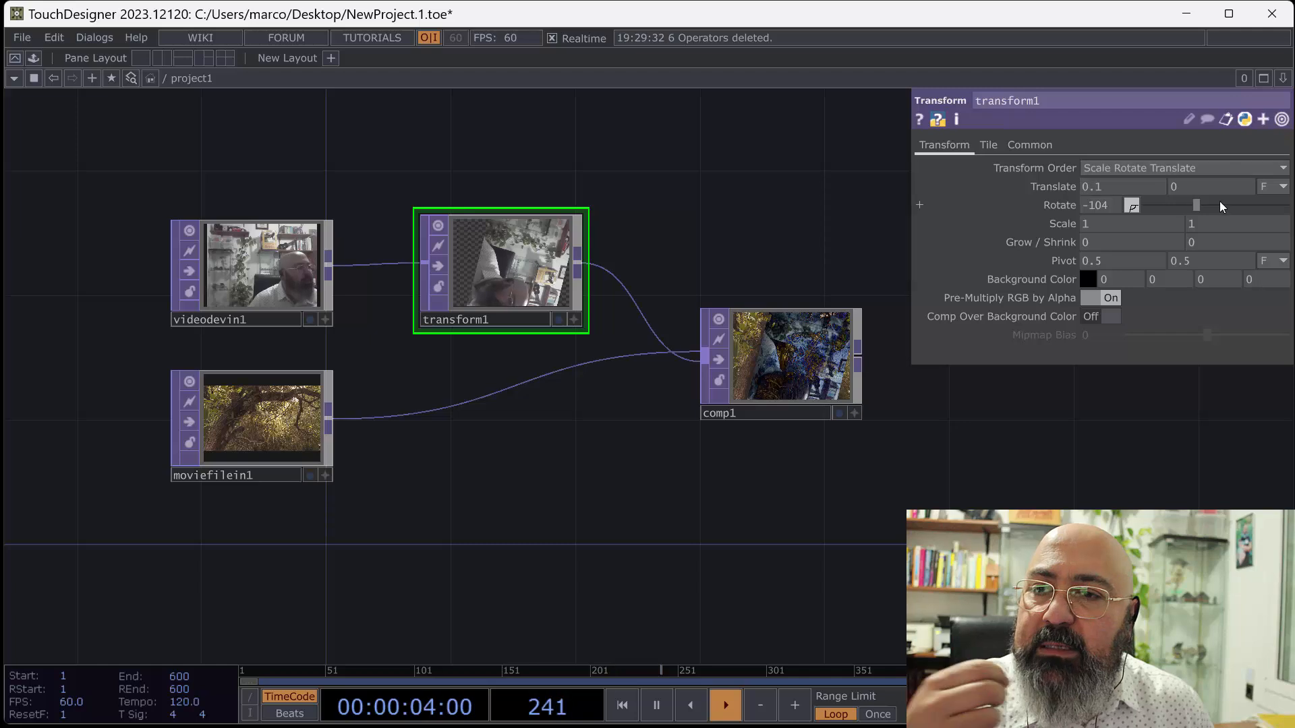
mouse_move(1199, 208)
left_mouse_down()
mouse_move(1259, 203)
mouse_move(1191, 200)
mouse_move(1208, 196)
left_mouse_up()
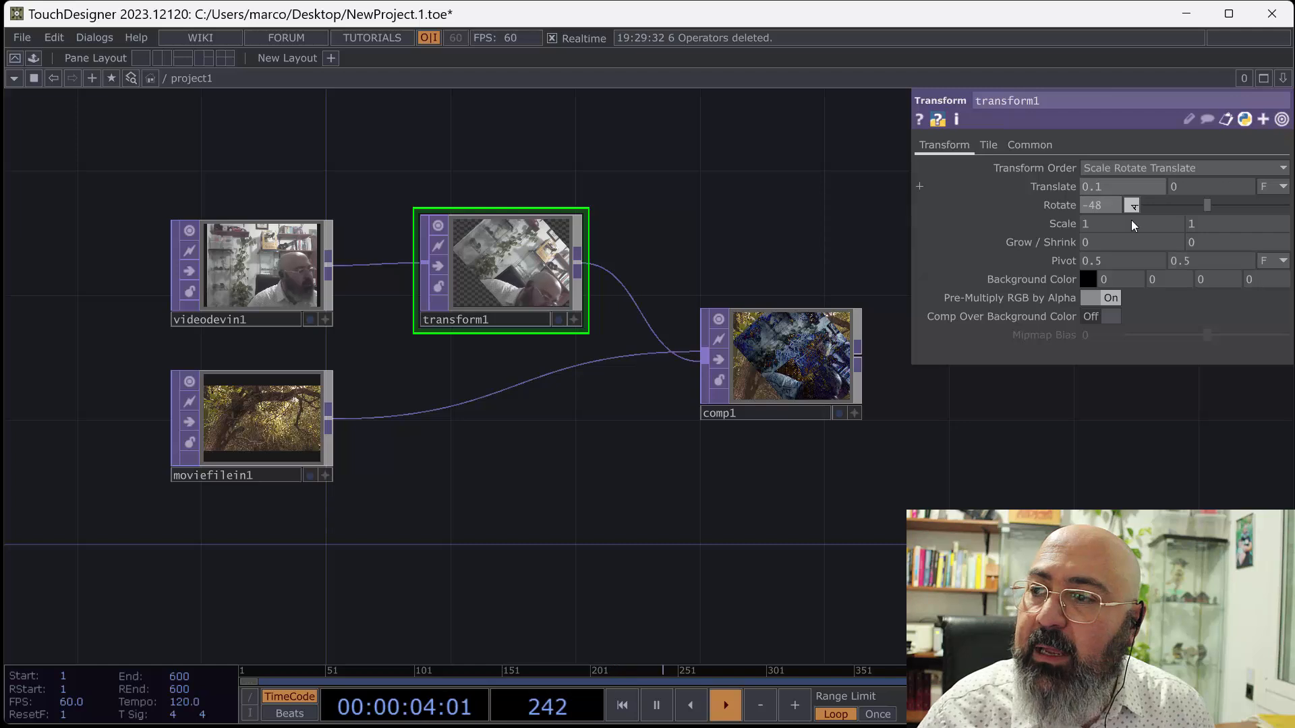
left_click(753, 416)
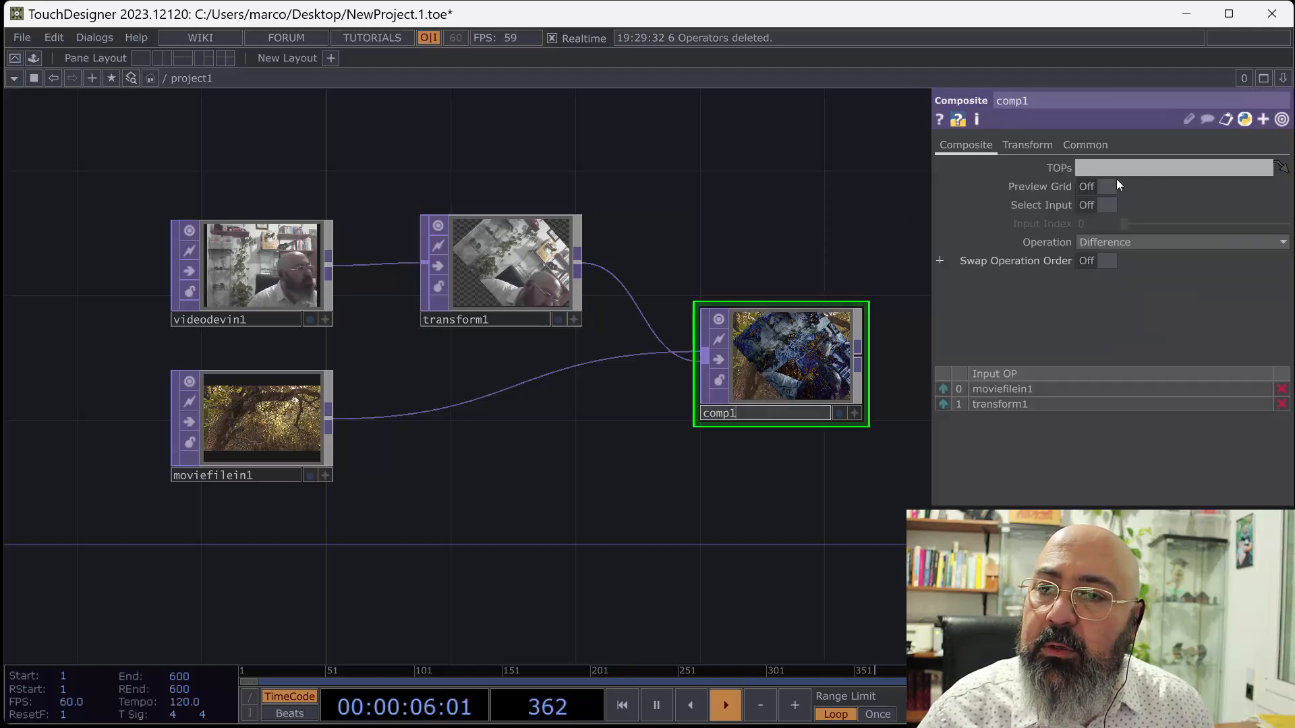
left_click(283, 480)
left_click(510, 318)
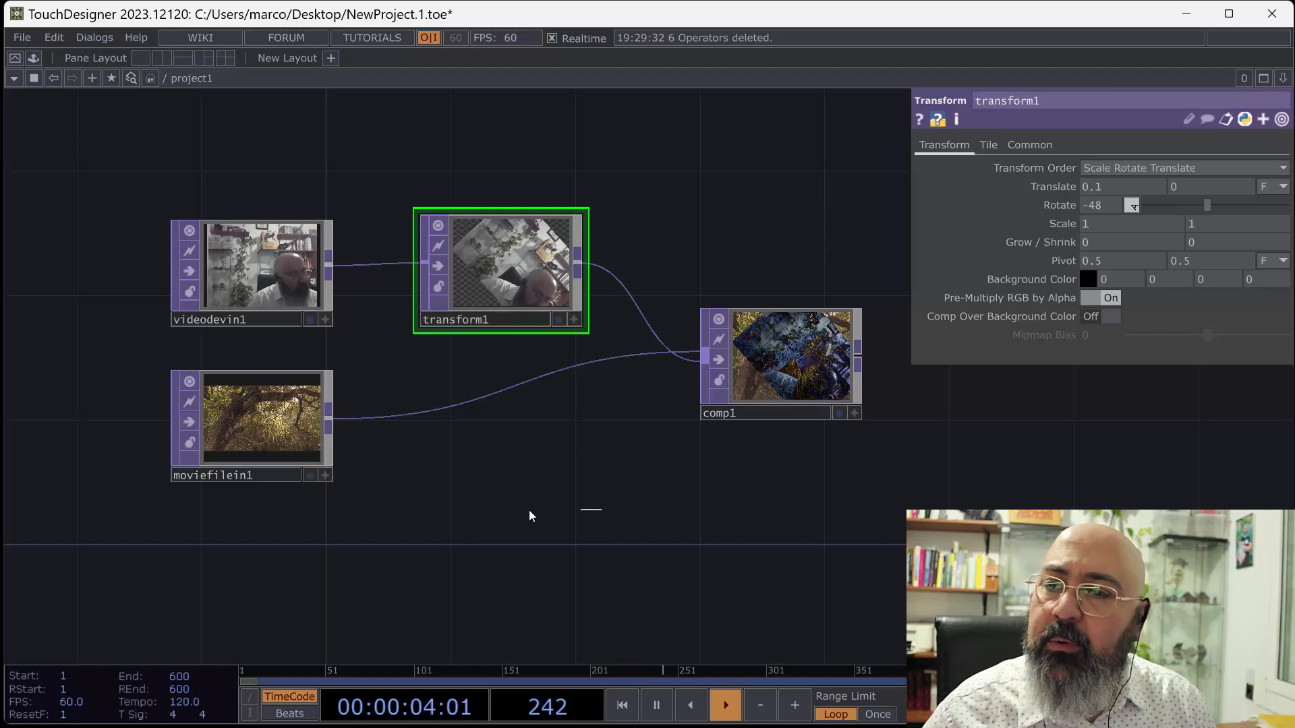
Add a Null TOP after comp1, wire comp1's output into it, and align it level with comp1.
left_click_drag(557, 483, 419, 510)
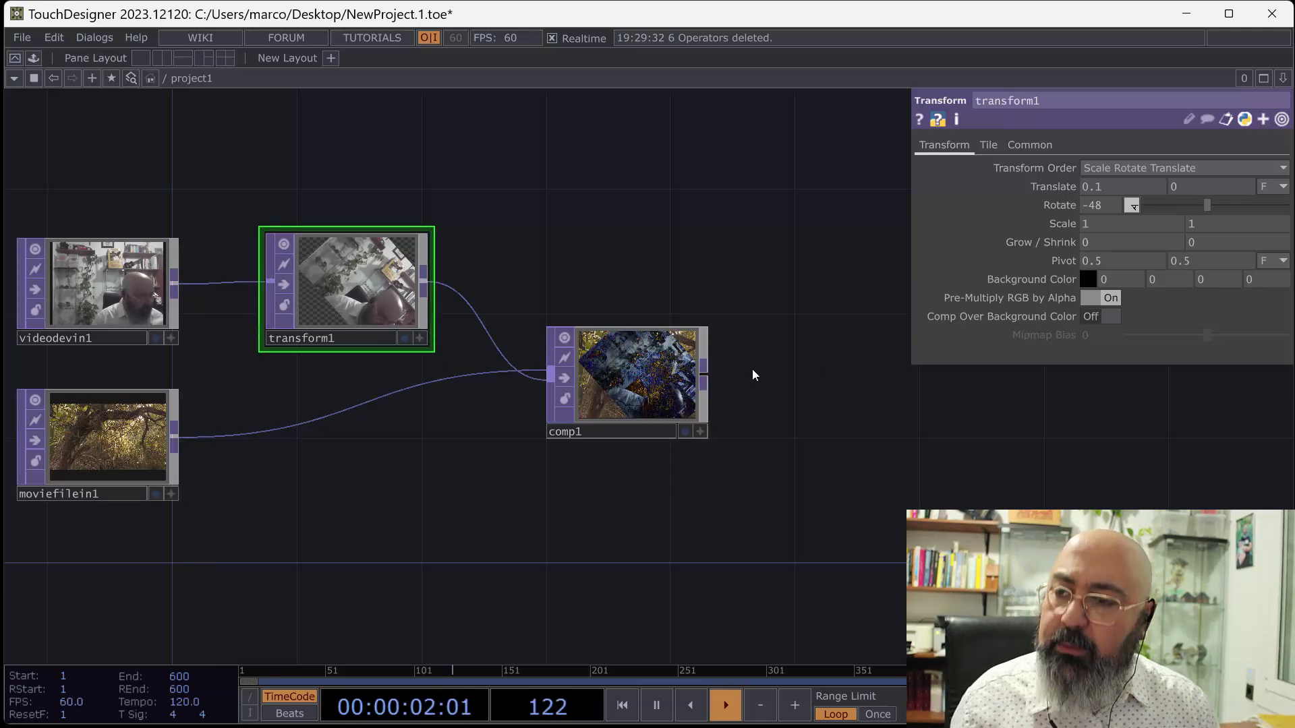
left_click_drag(809, 426, 763, 419)
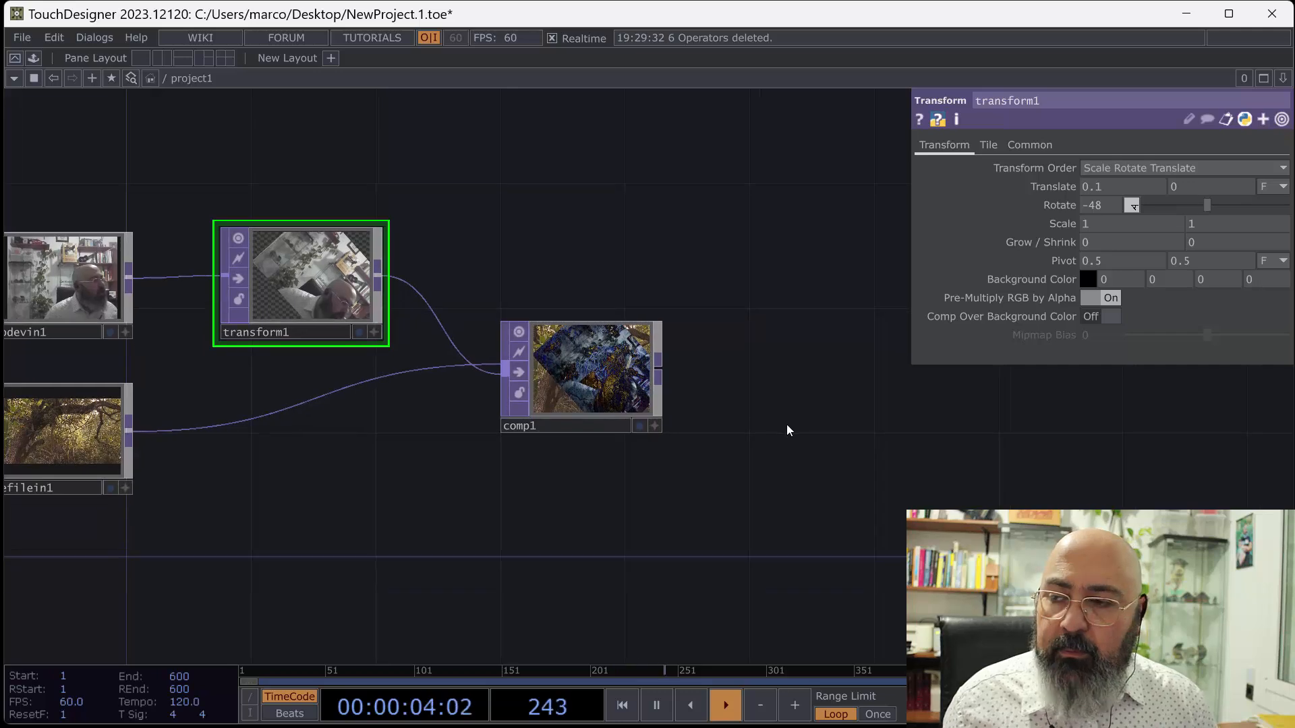
key("Tab")
type("null")
left_click(767, 363)
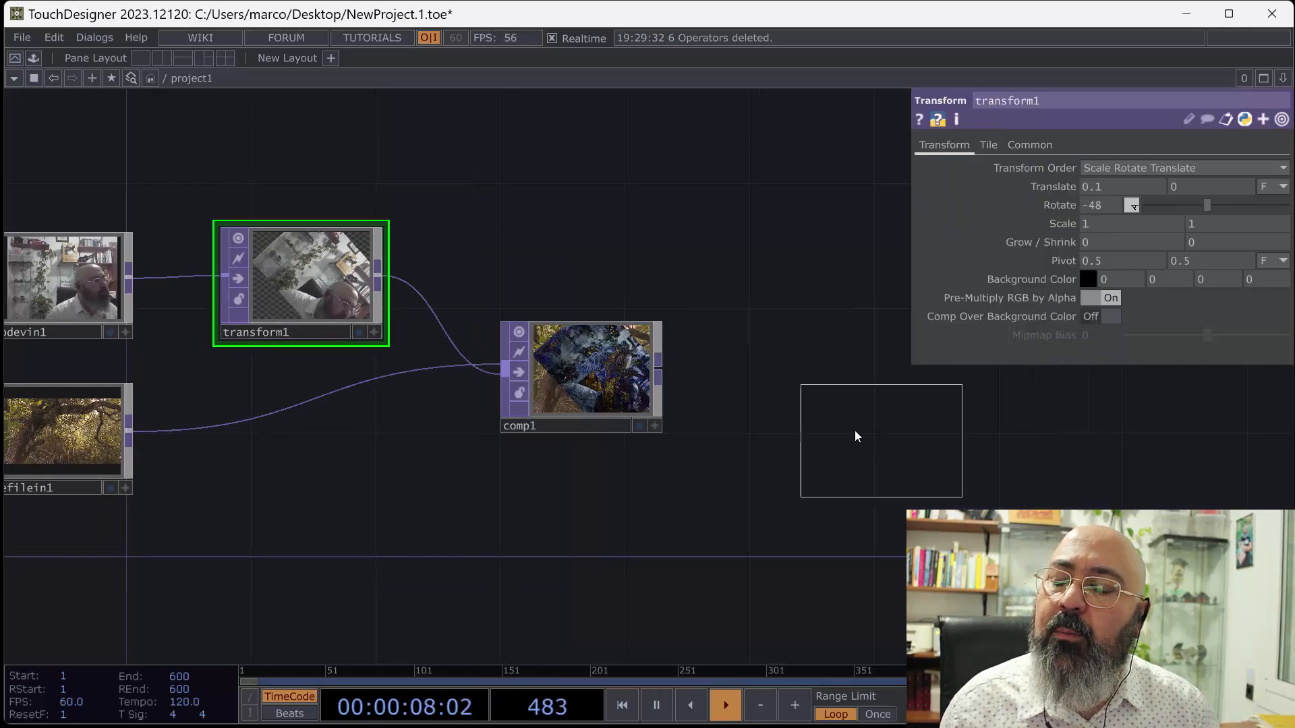
left_click(836, 435)
left_click_drag(661, 368, 787, 437)
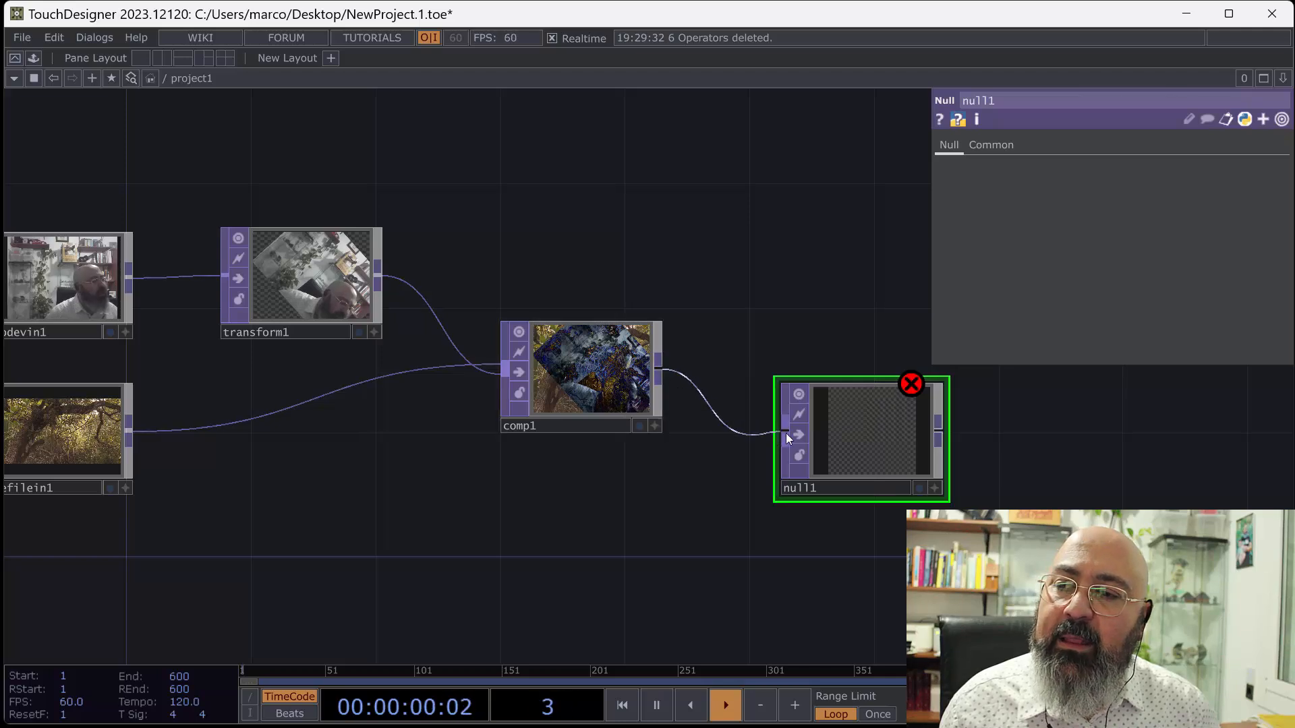
left_click_drag(860, 495, 805, 432)
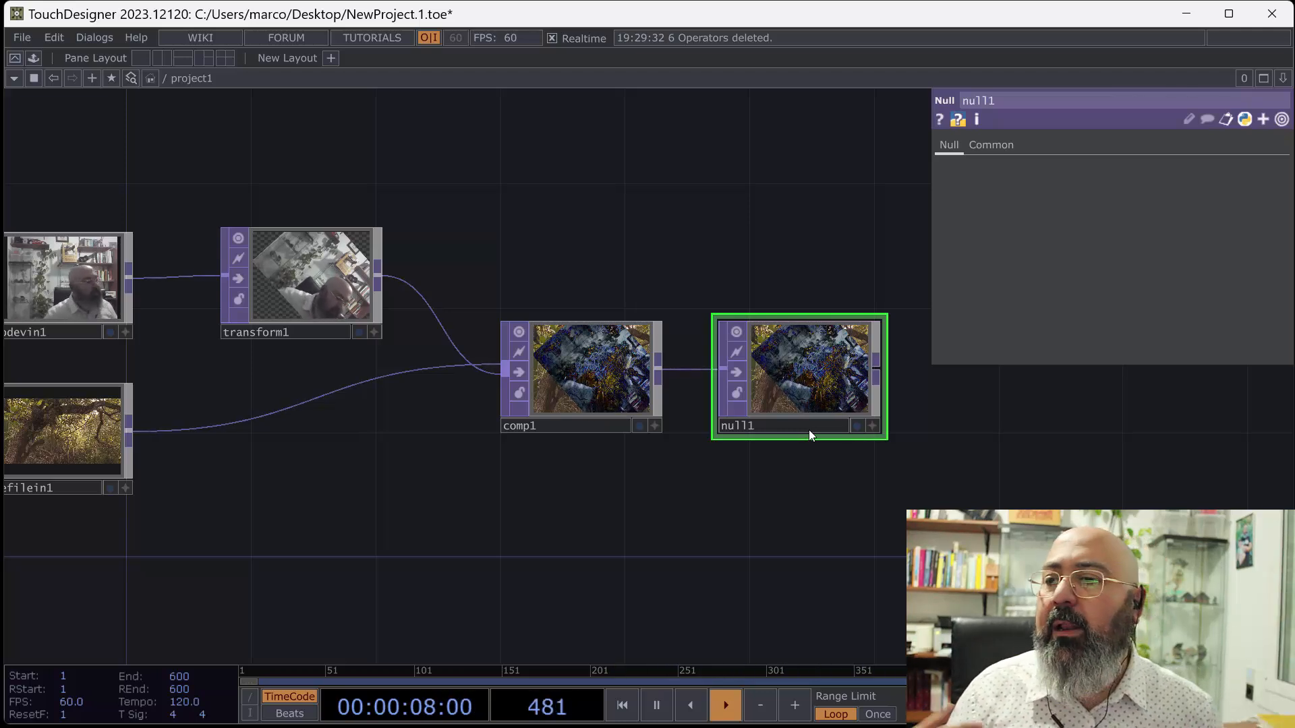
left_click_drag(356, 555, 485, 544)
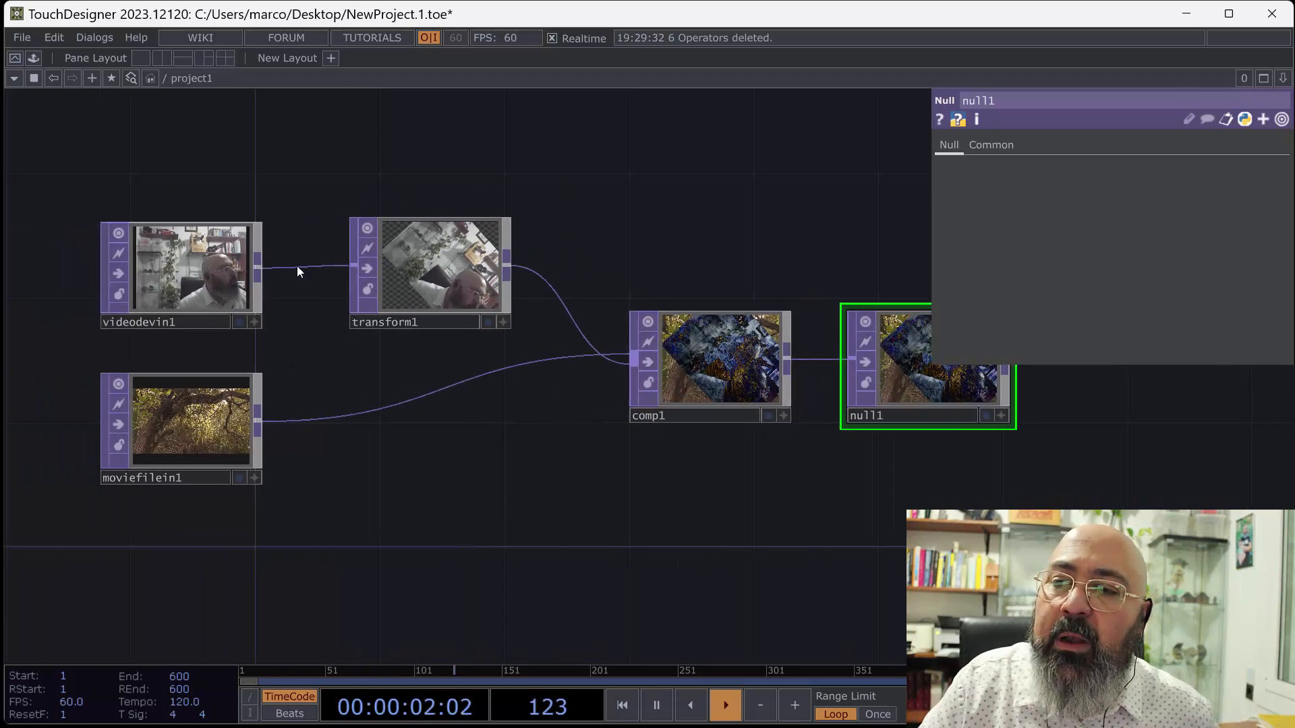
left_click_drag(900, 495, 809, 503)
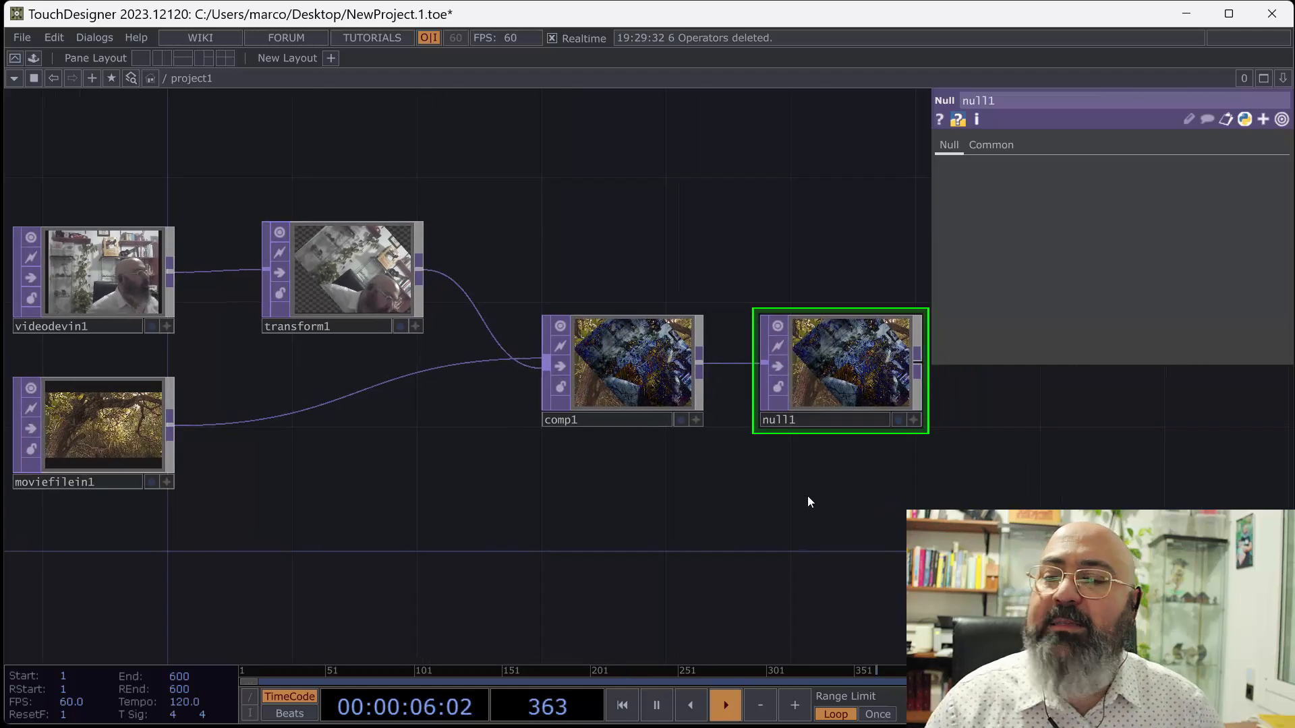
mouse_move(679, 546)
left_mouse_down()
mouse_move(734, 520)
mouse_move(670, 548)
left_mouse_up()
left_click_drag(801, 497, 758, 494)
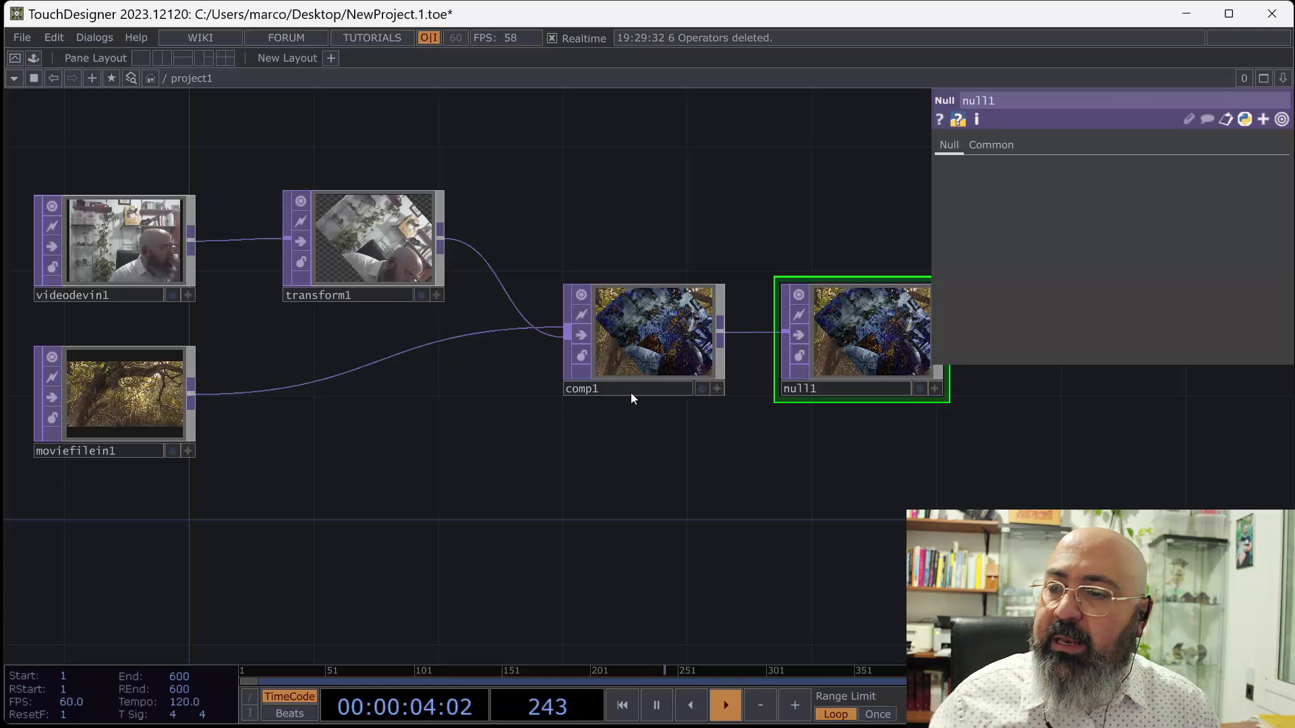
key("Tab")
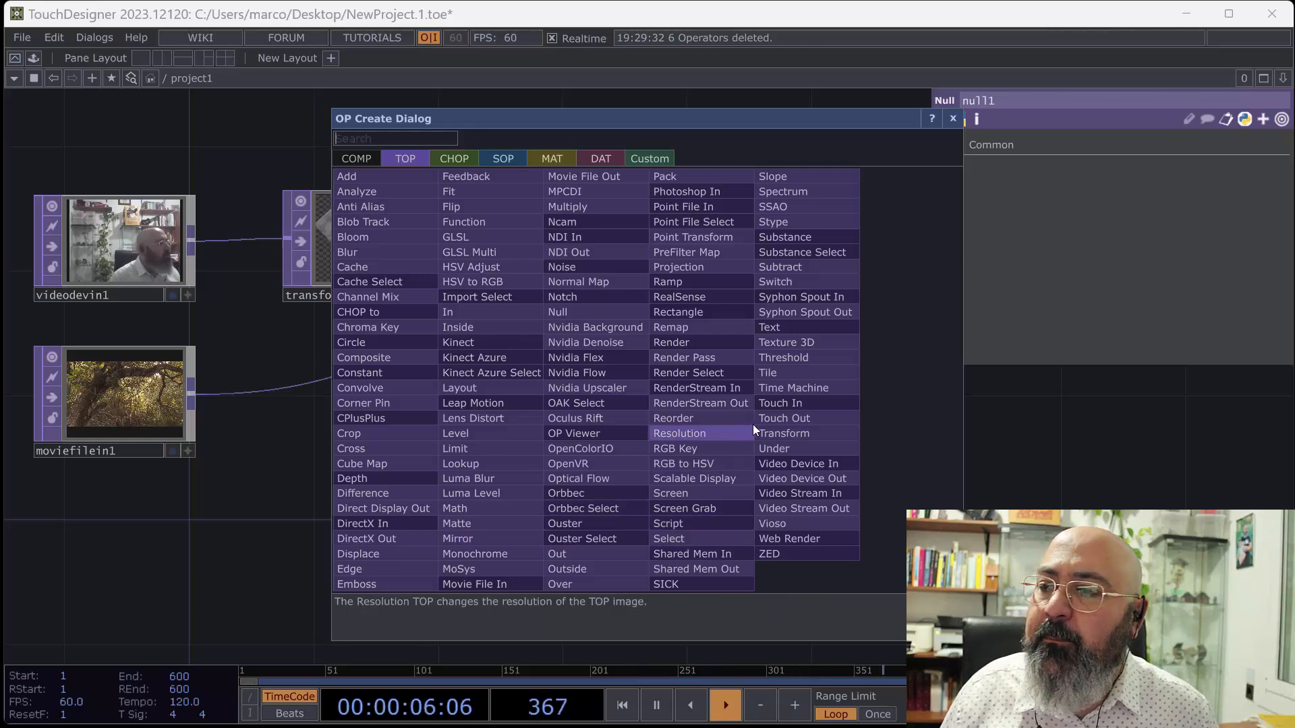
left_click(1017, 485)
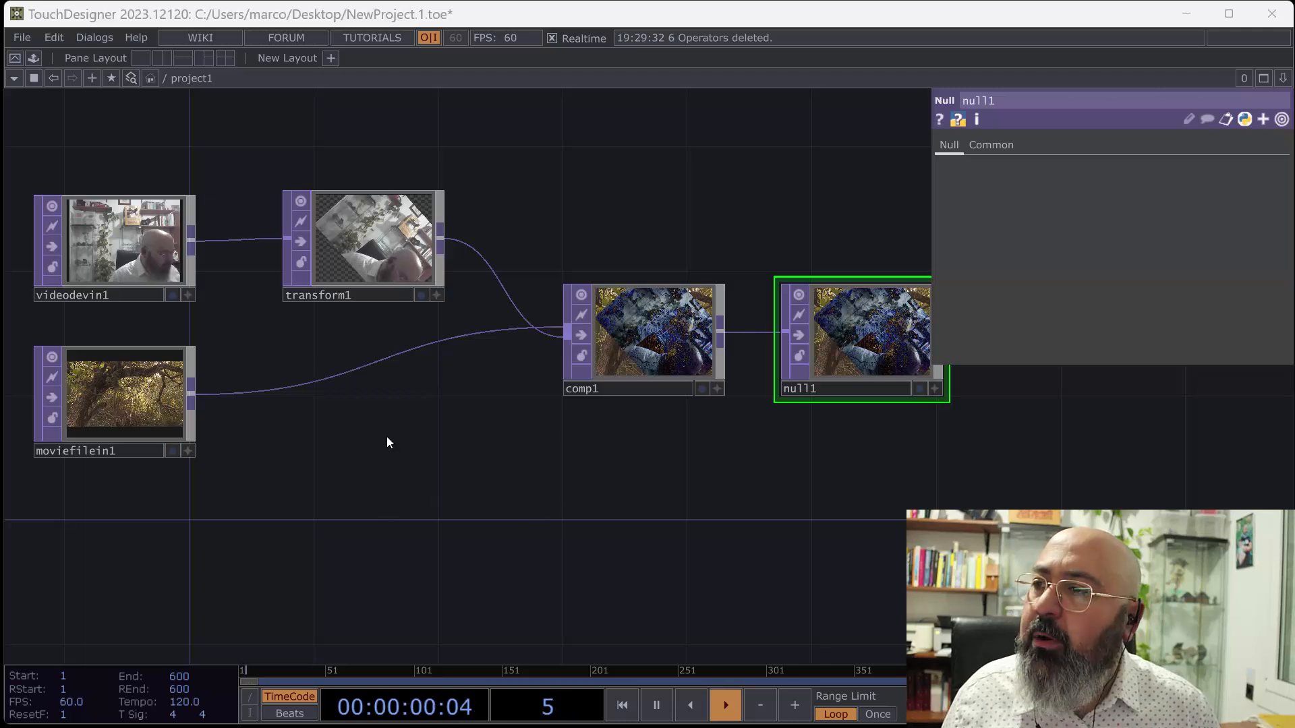
Add an LFO CHOP to the network in the empty space below transform1.
key("Tab")
left_click(210, 248)
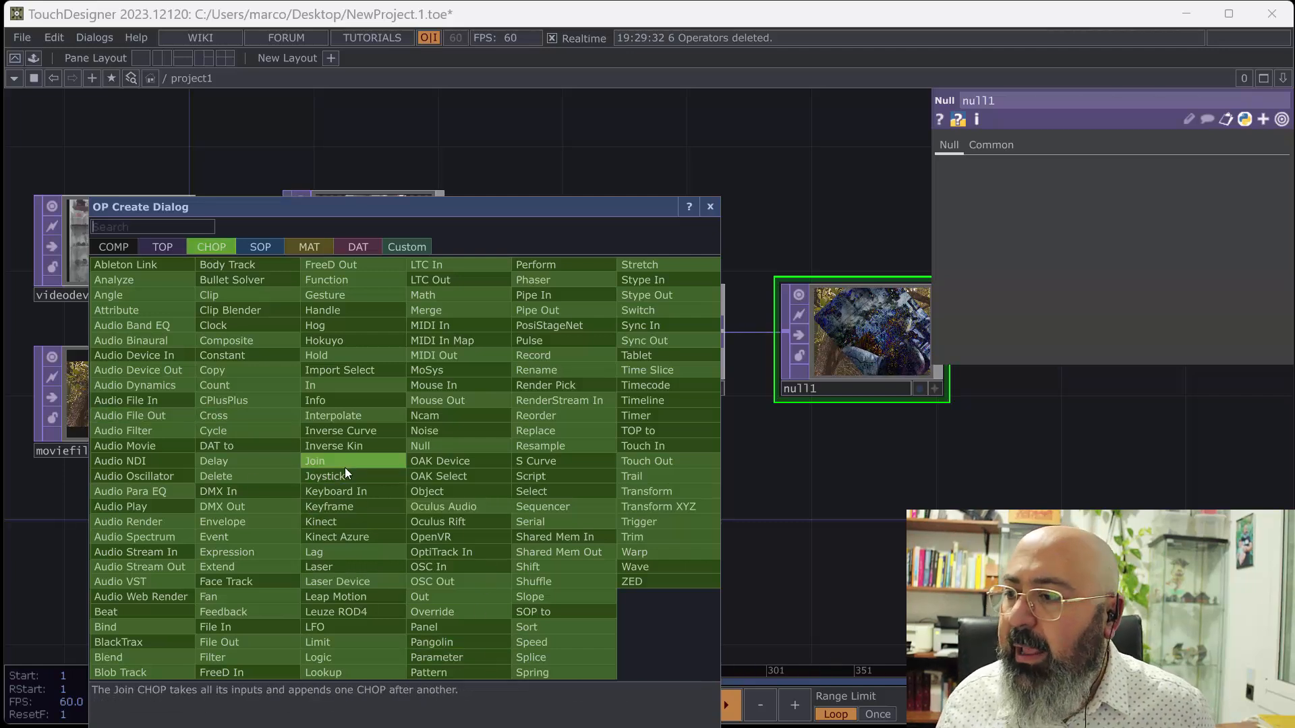
left_click(331, 628)
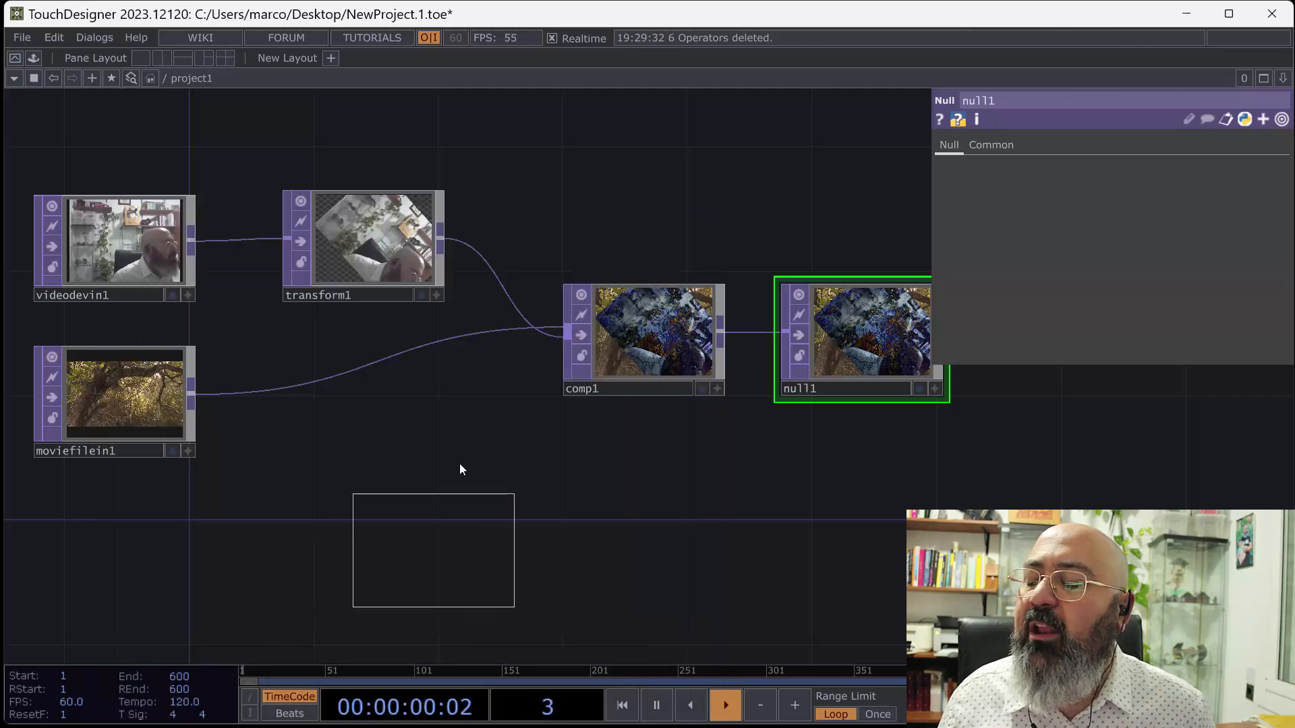
left_click(408, 485)
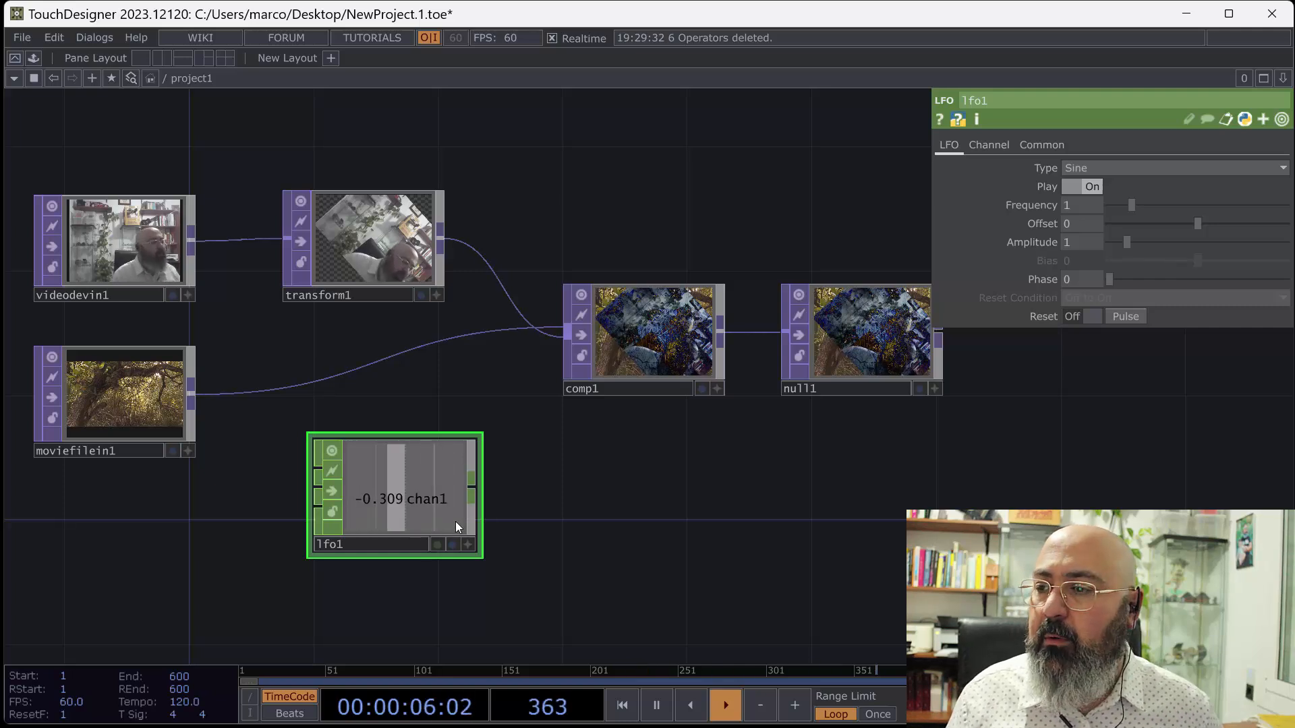
Make lfo1's viewer active and link its chan1 to transform1's horizontal Translate as a CHOP Reference.
left_click_drag(578, 489, 488, 489)
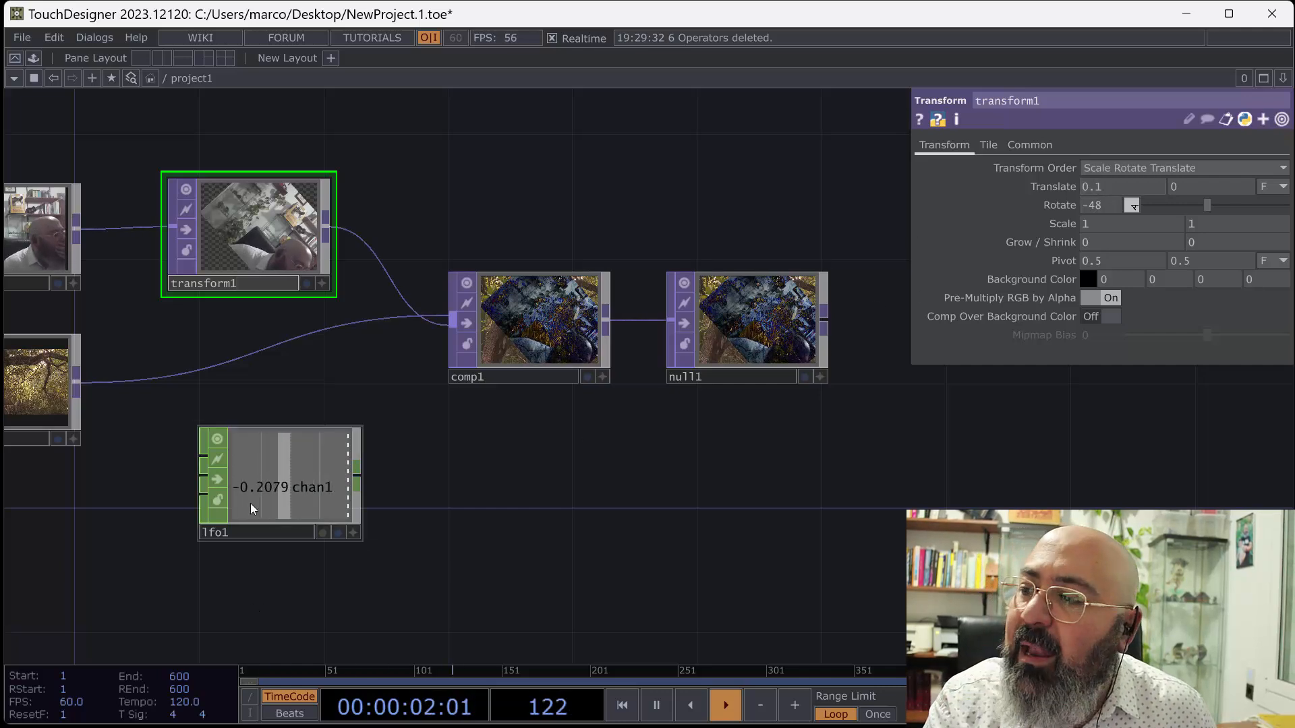
left_click(353, 533)
left_click(352, 532)
left_click(353, 533)
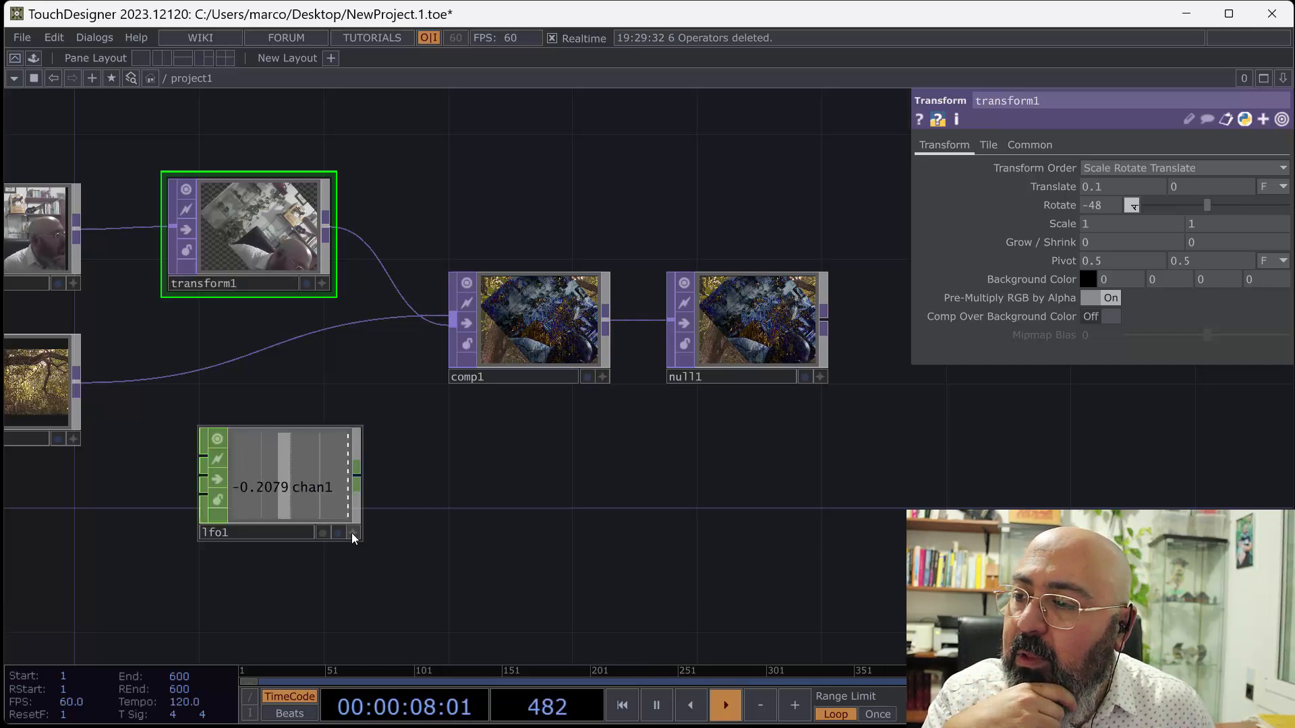
left_click(353, 533)
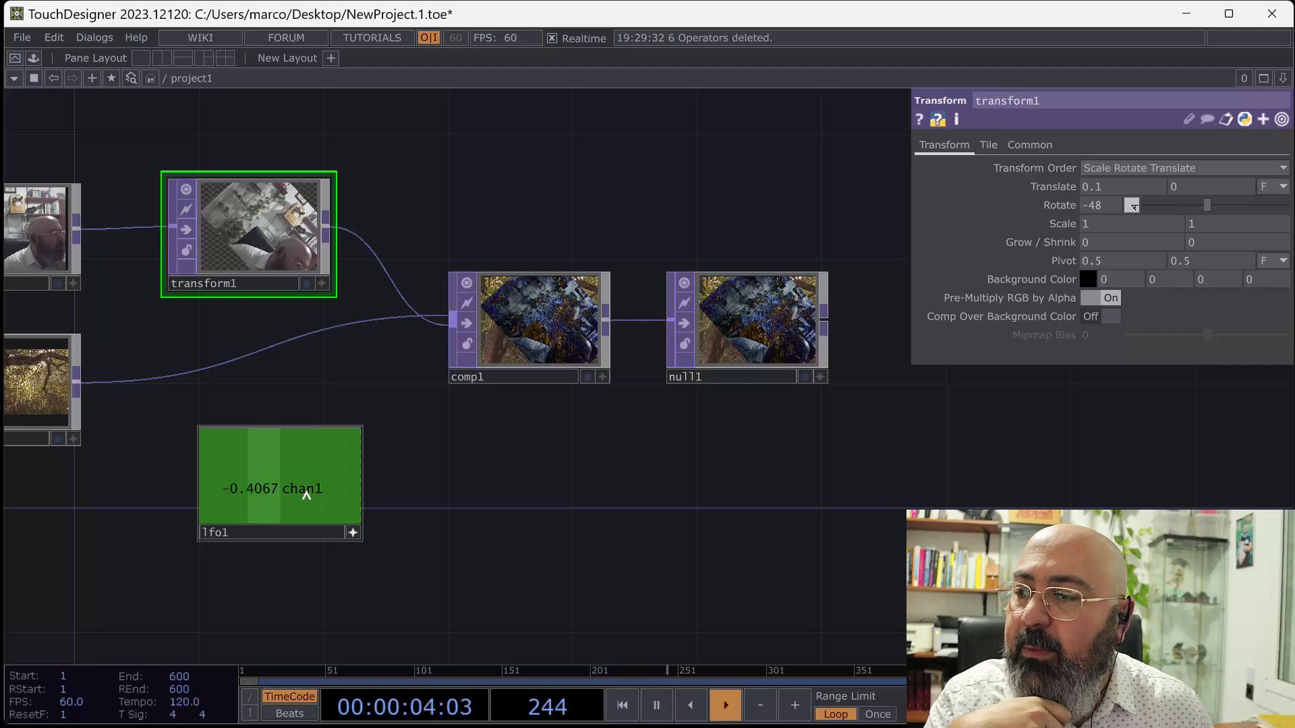
left_click_drag(270, 481, 1121, 184)
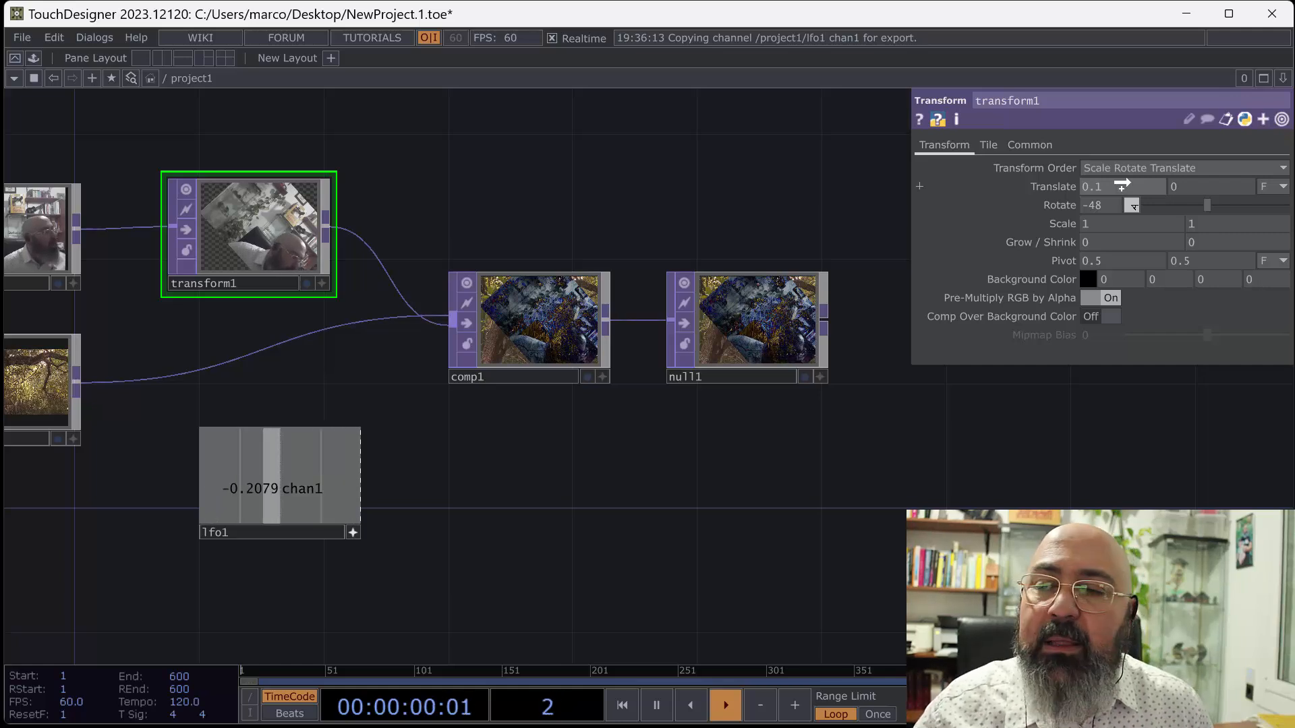
left_click_drag(1121, 184, 1123, 184)
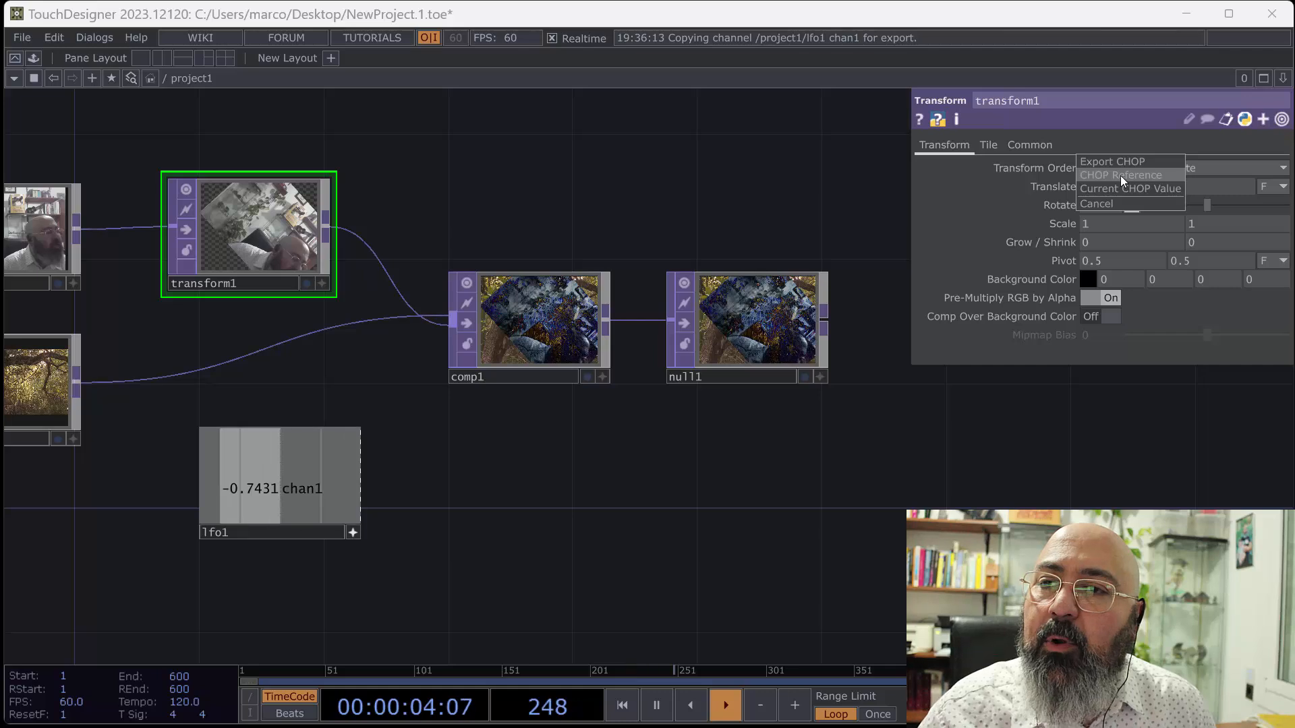
left_click(1119, 176)
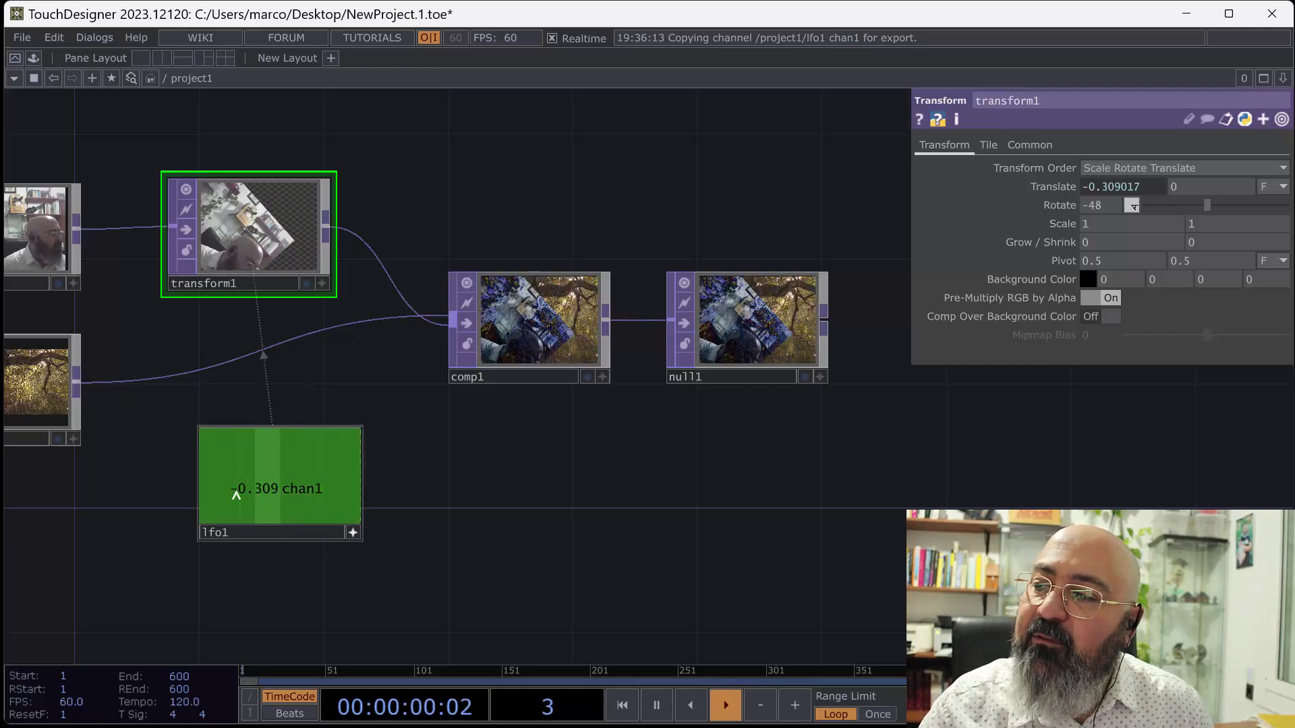
Set lfo1's Frequency to 0.39, Offset to -0.08 and Amplitude to 1.19, and check the effect on transform1.
left_click(269, 529)
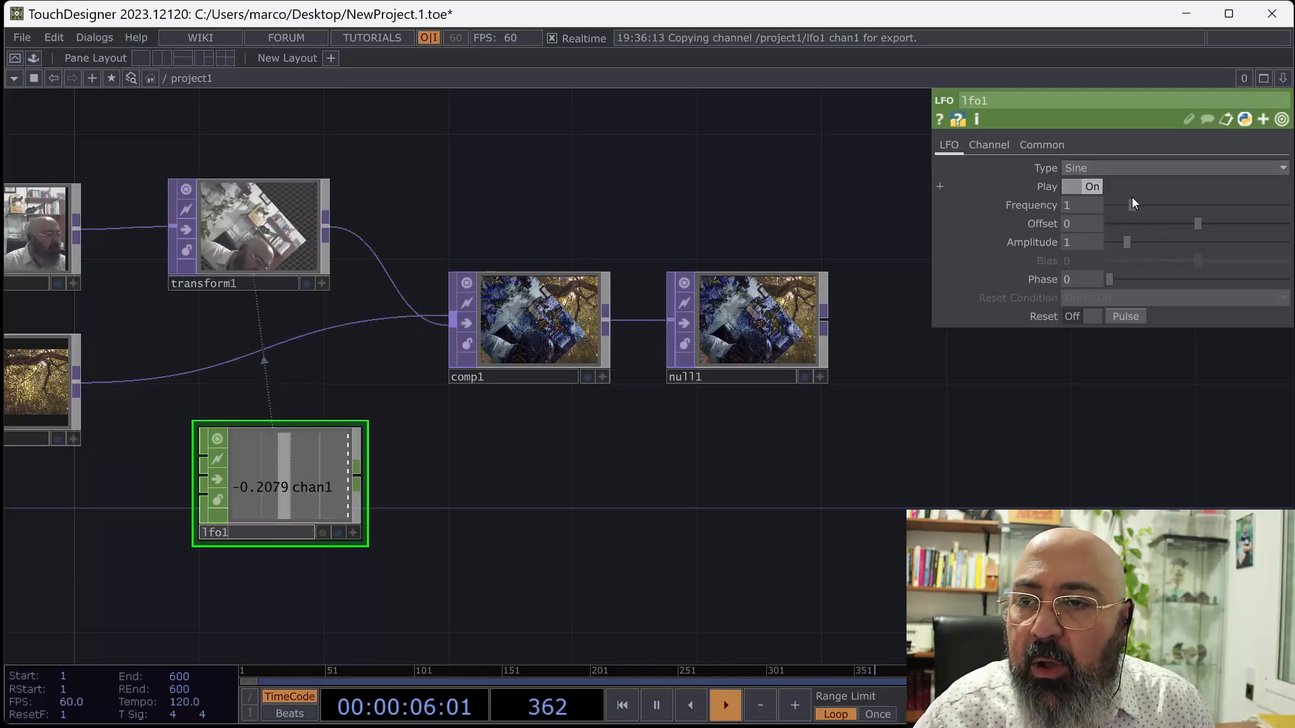
left_click_drag(1130, 205, 1117, 207)
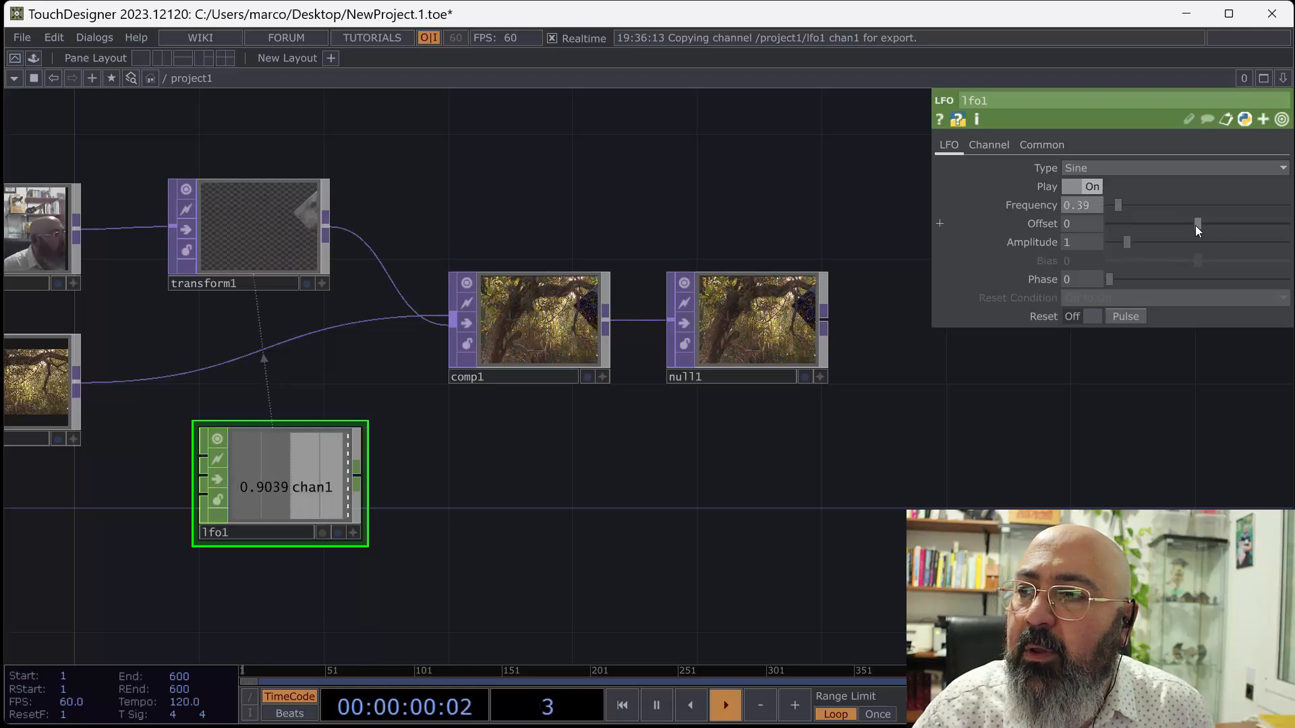
left_click_drag(1197, 225, 1131, 242)
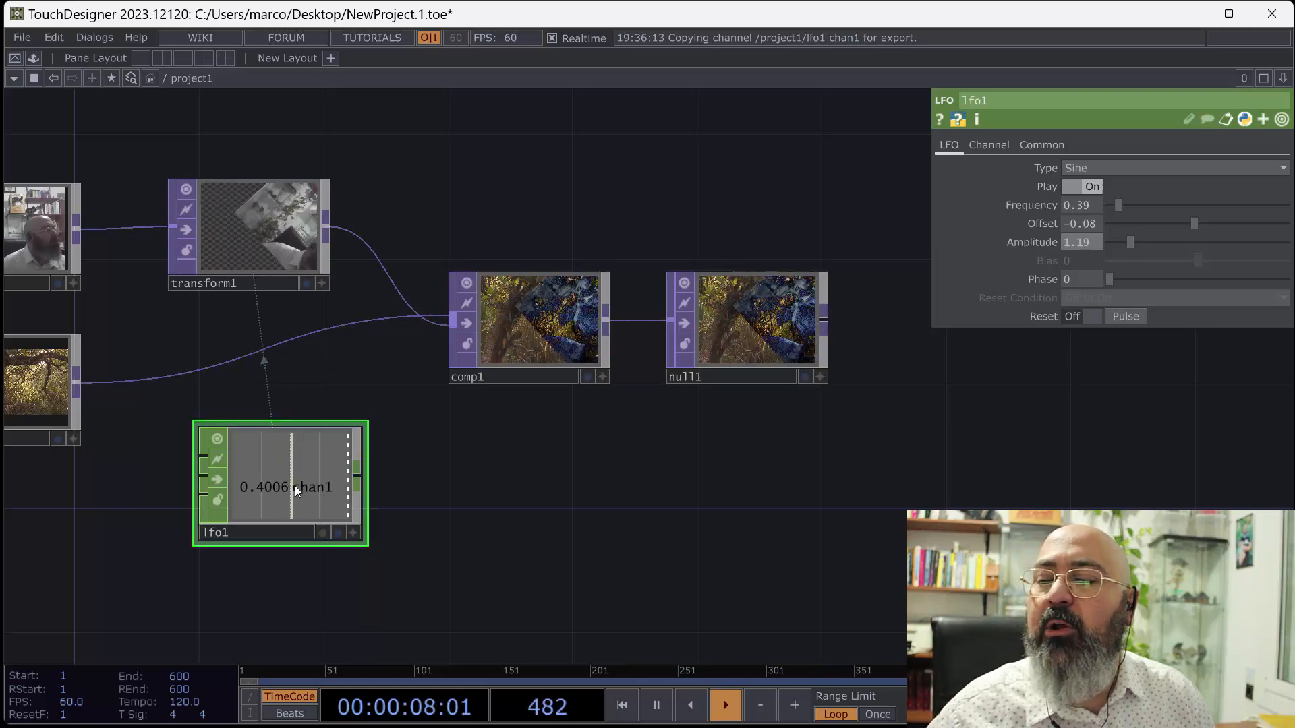
left_click(280, 257)
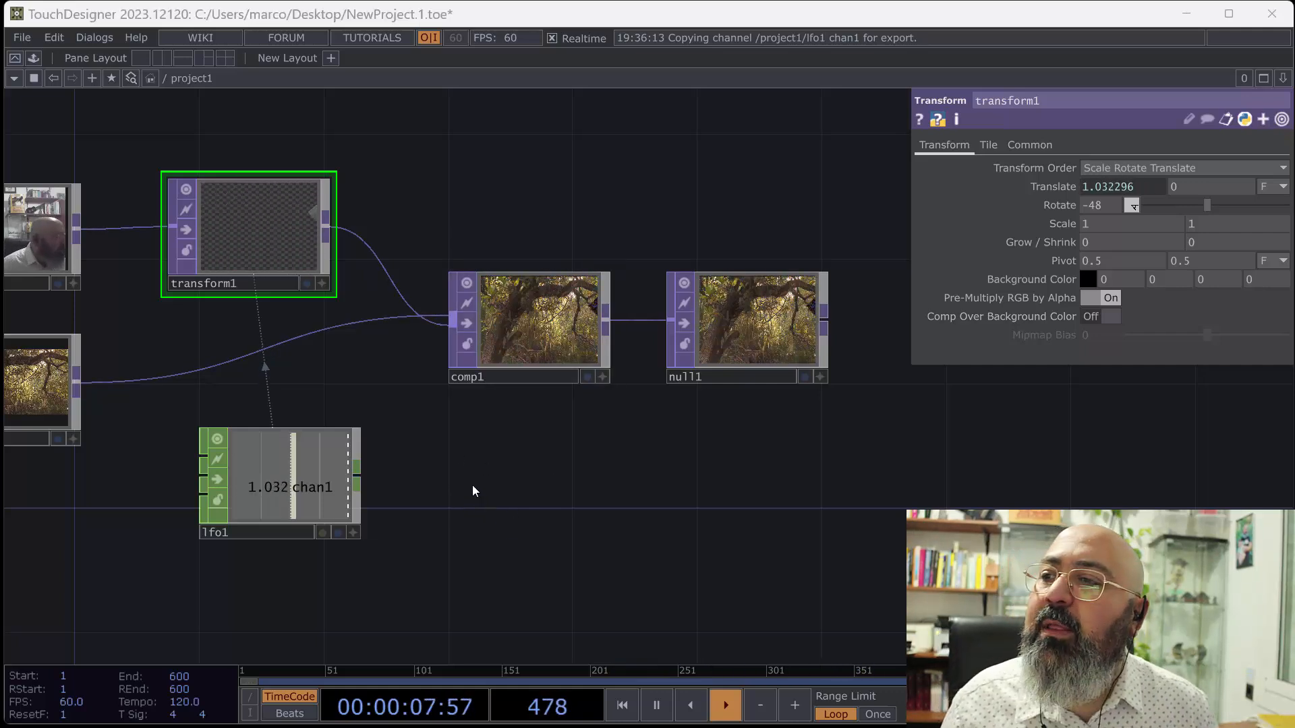
Add a Mouse In CHOP to the network in the empty space beside lfo1.
key("Tab")
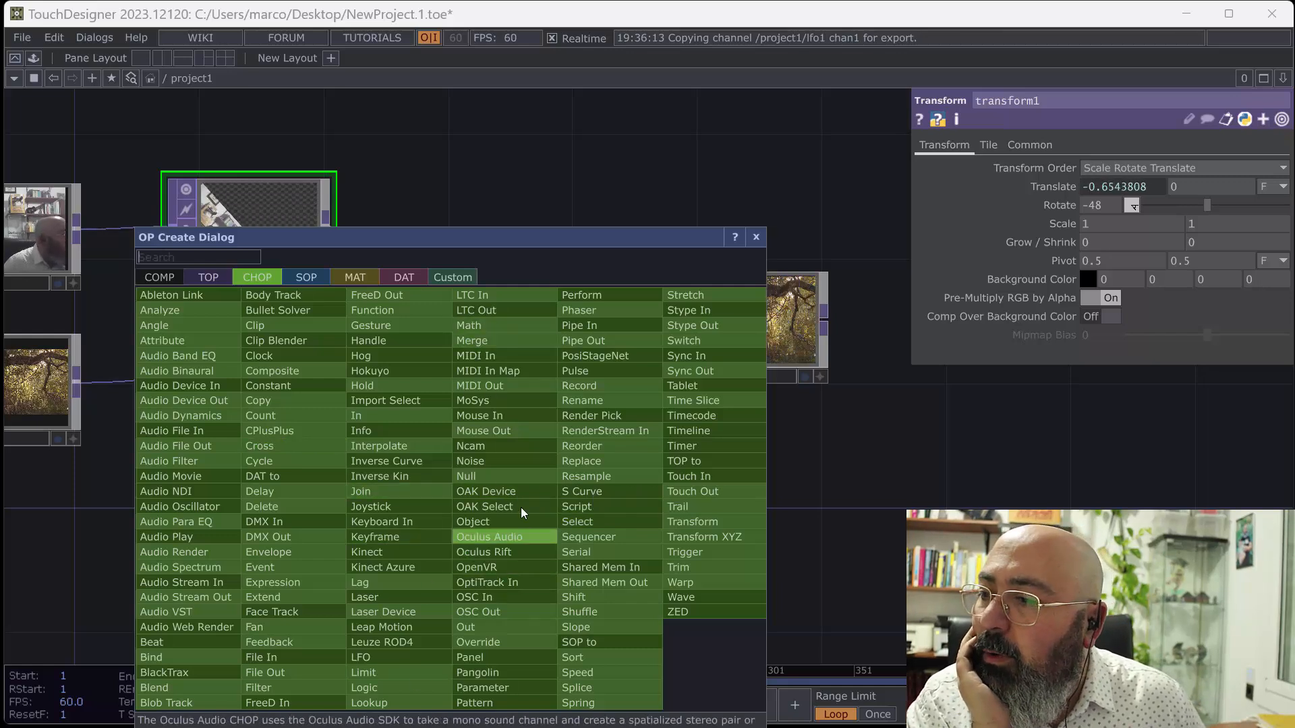
left_click(492, 412)
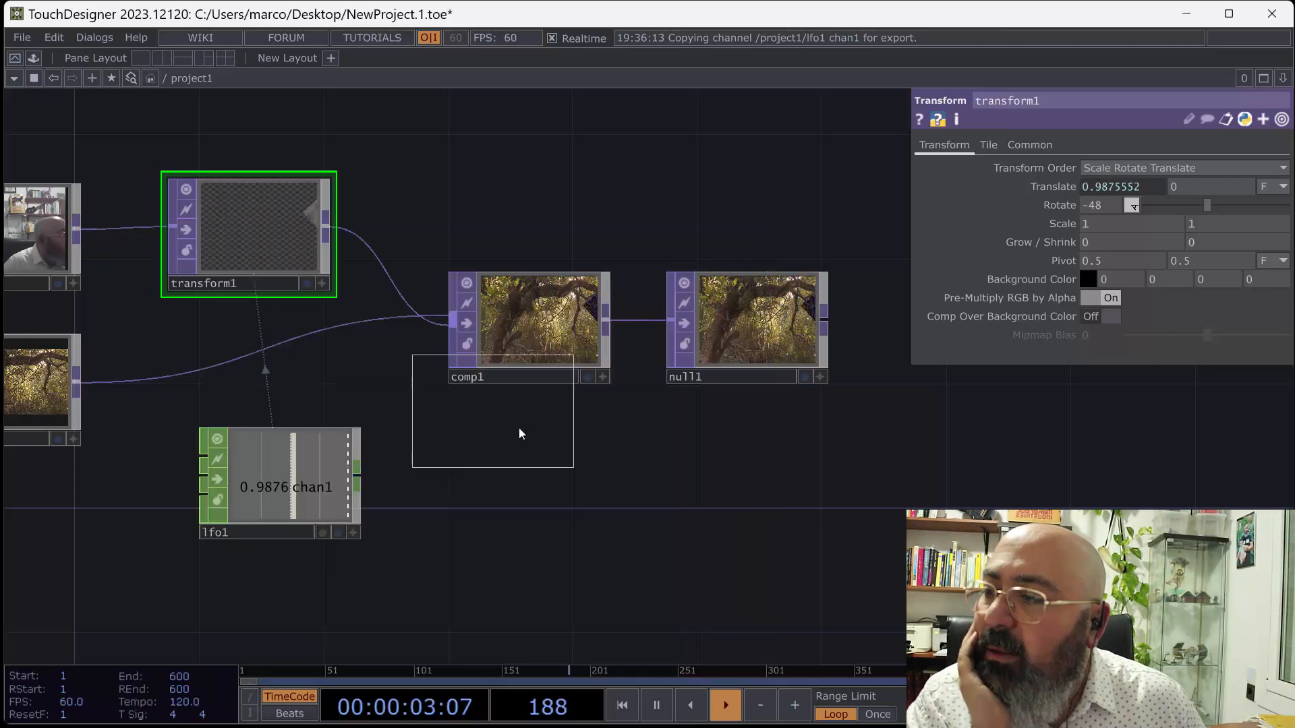
left_click(500, 489)
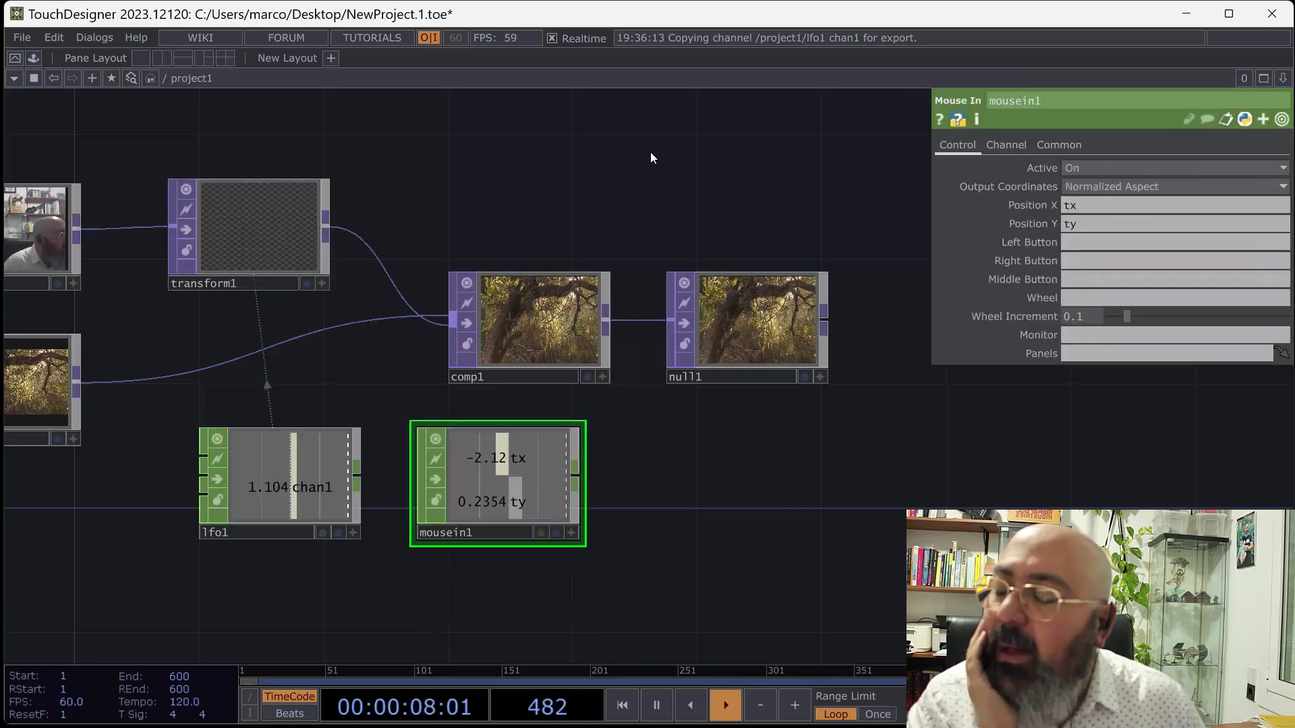
Name the Left Button channel of mousein1 ml.
left_click(1077, 240)
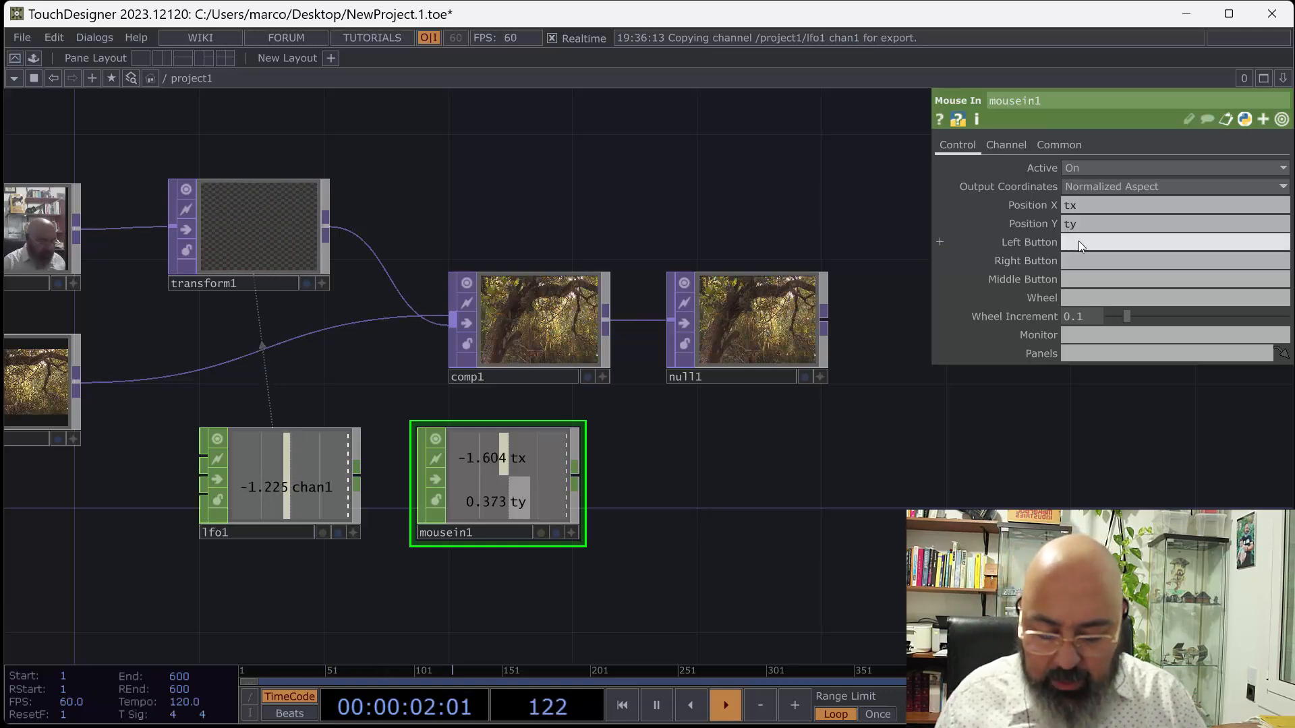
type("ml")
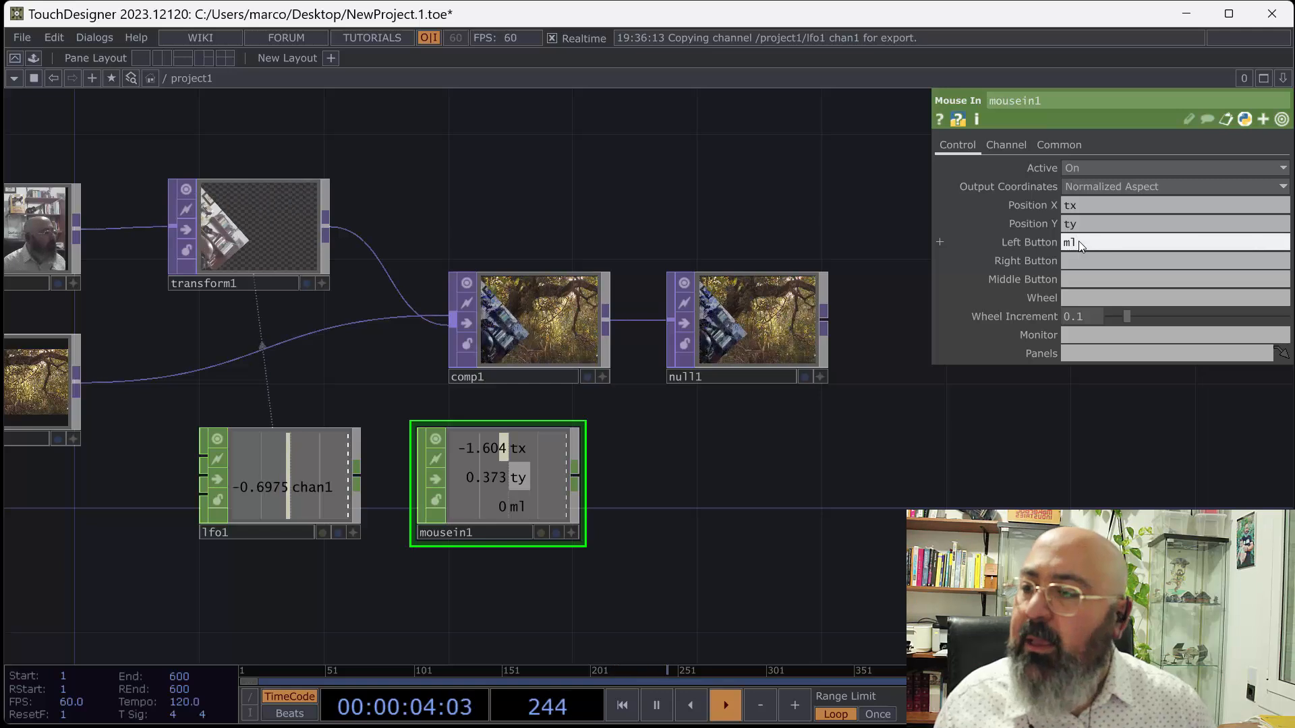
left_click(681, 455)
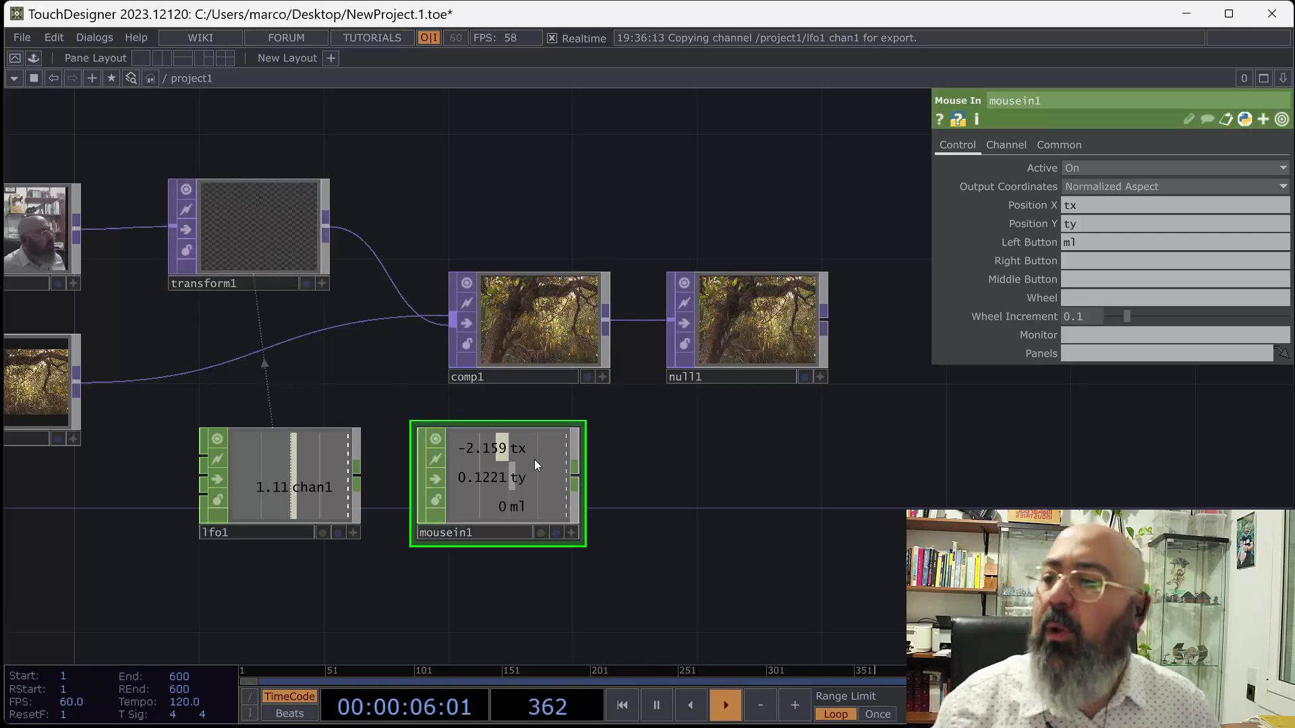
Add a Keyboard In CHOP beside mousein1 and test its channel with the 1 key.
key("Tab")
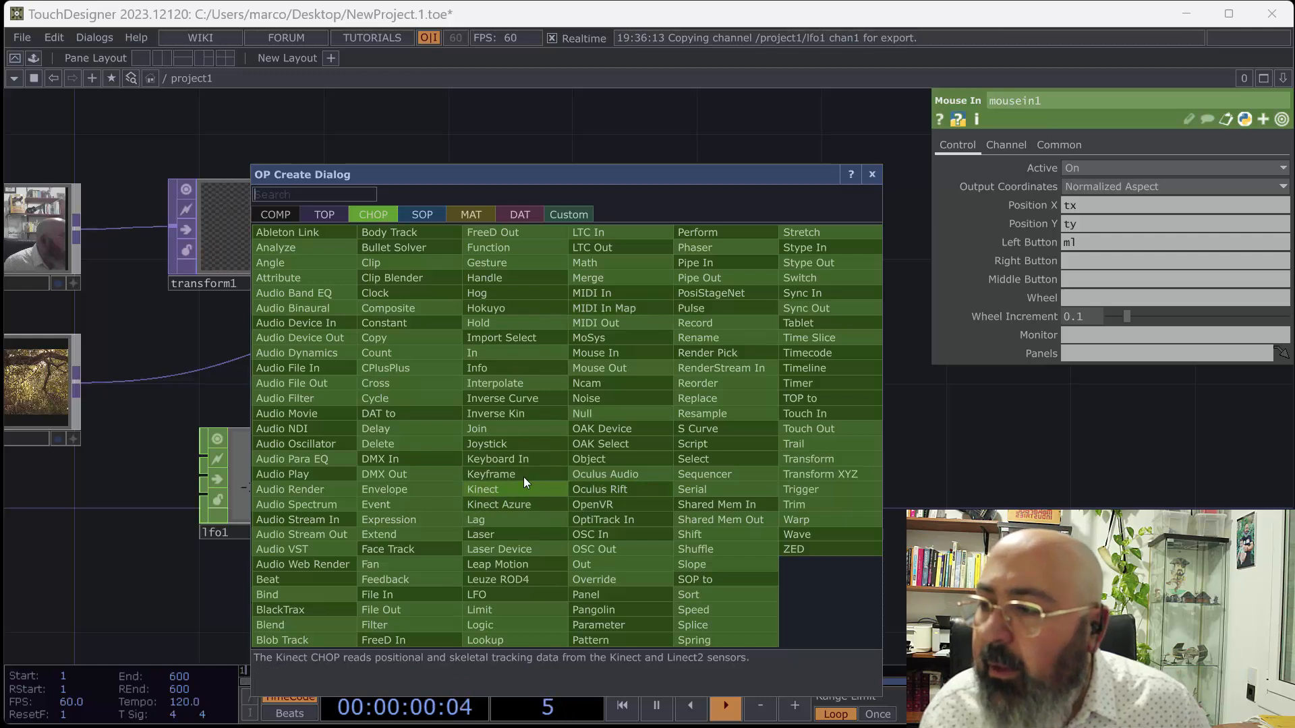
left_click(508, 459)
left_click(770, 520)
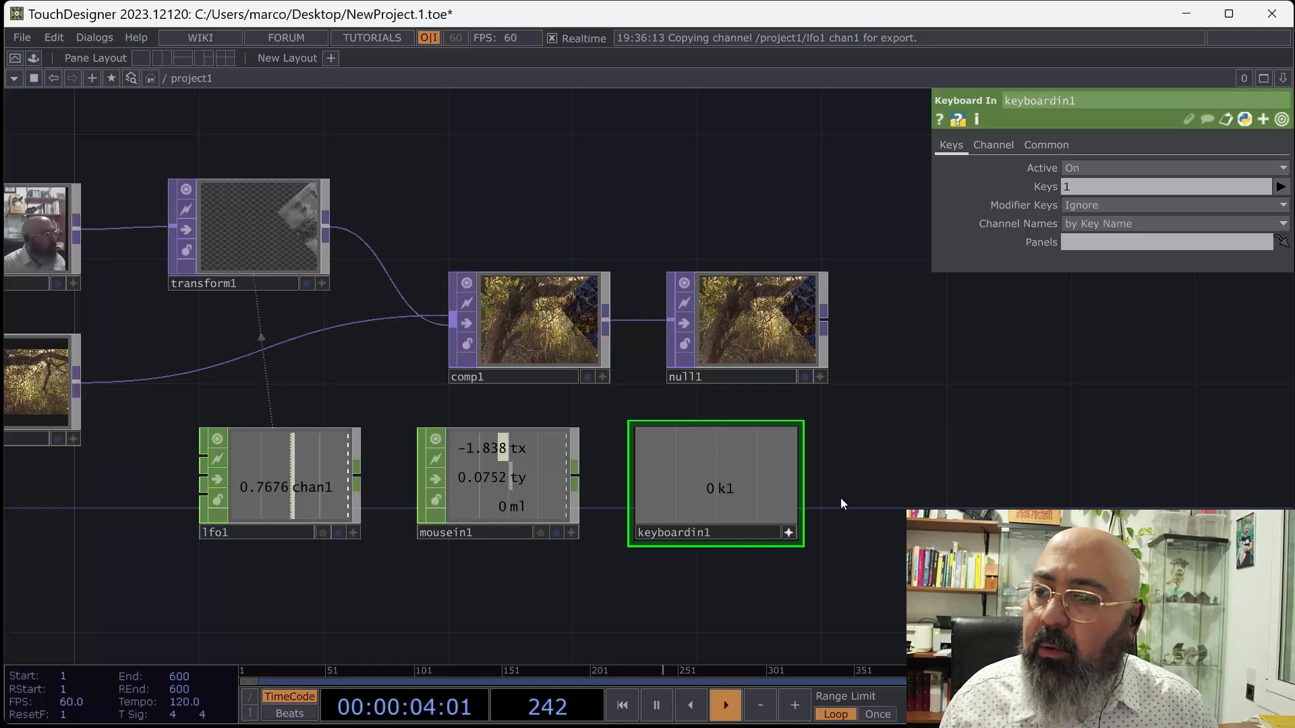
key("1")
key("1")
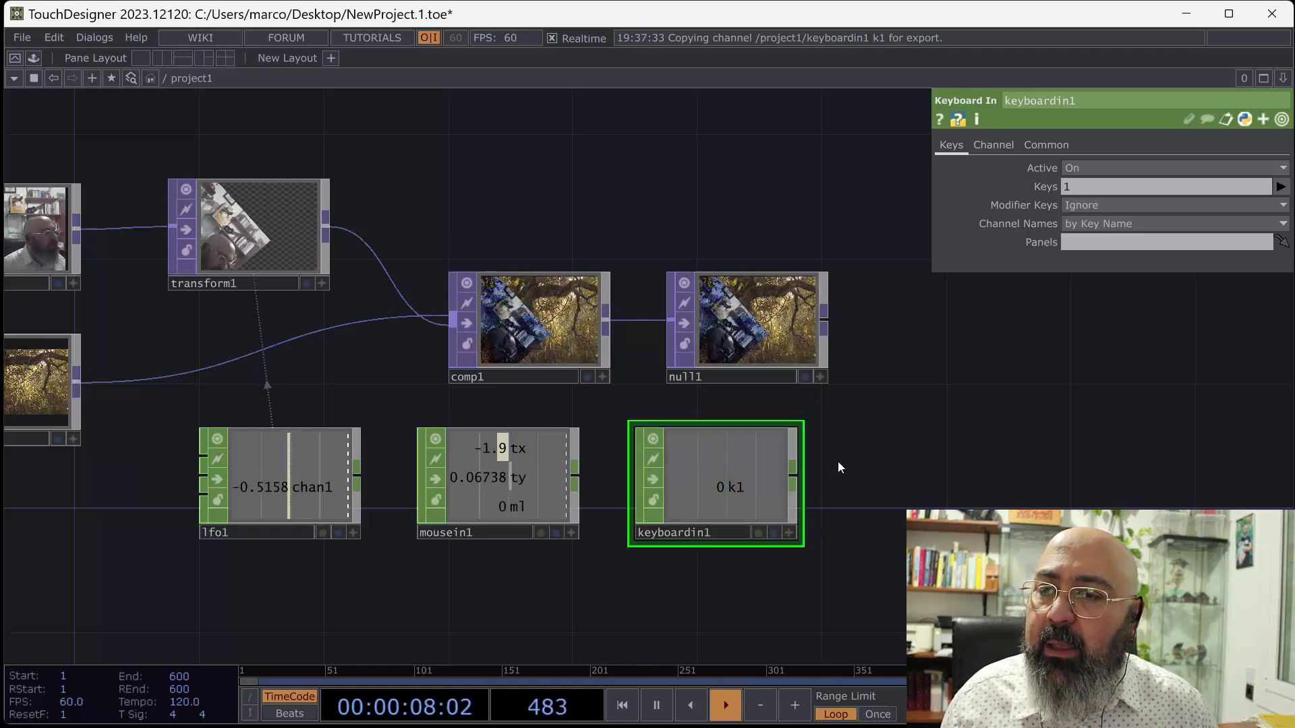
Add an Audio File In CHOP beside keyboardin1 and look at its waveform channels.
key("Tab")
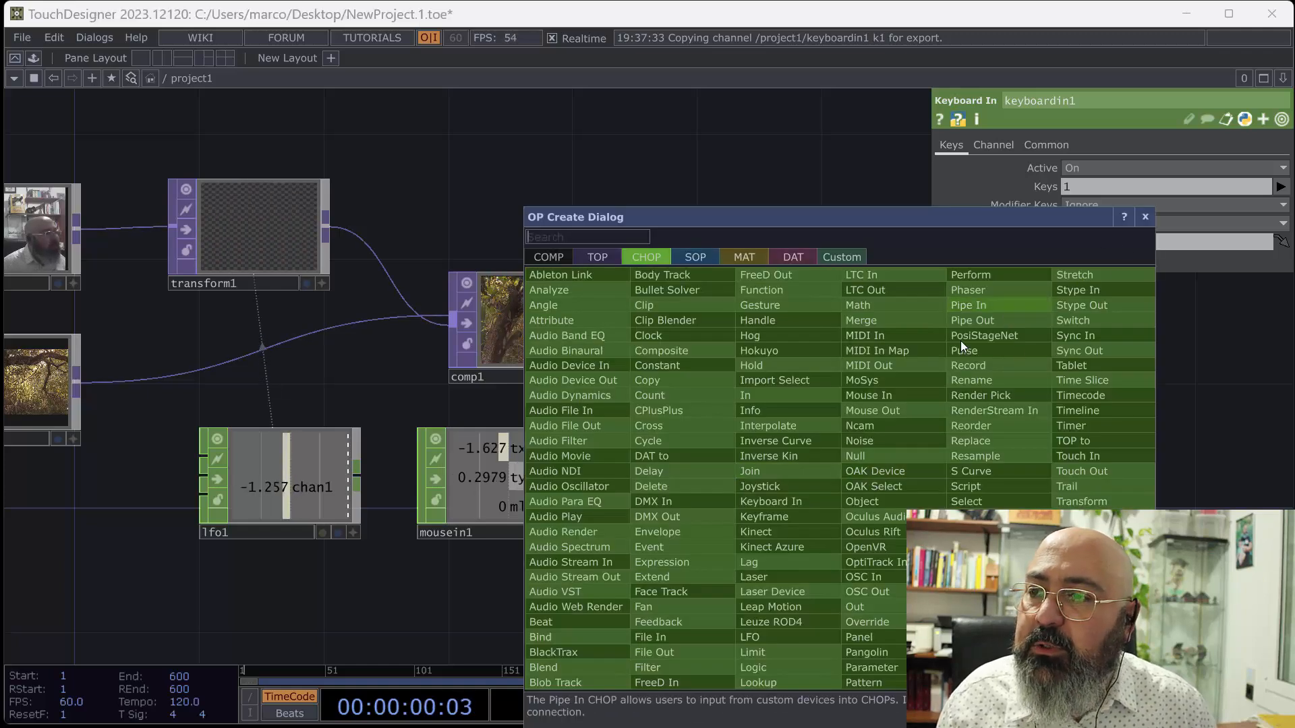
left_click(588, 410)
left_click(939, 478)
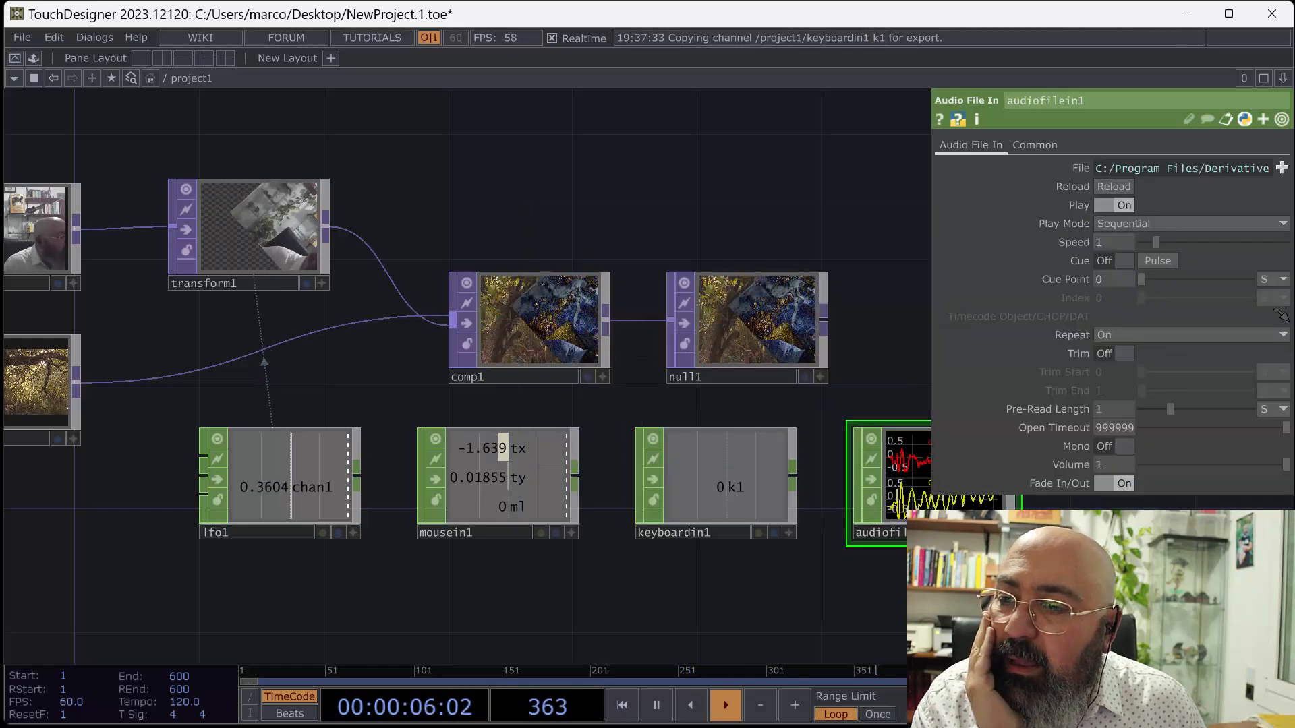
left_click_drag(971, 591, 788, 580)
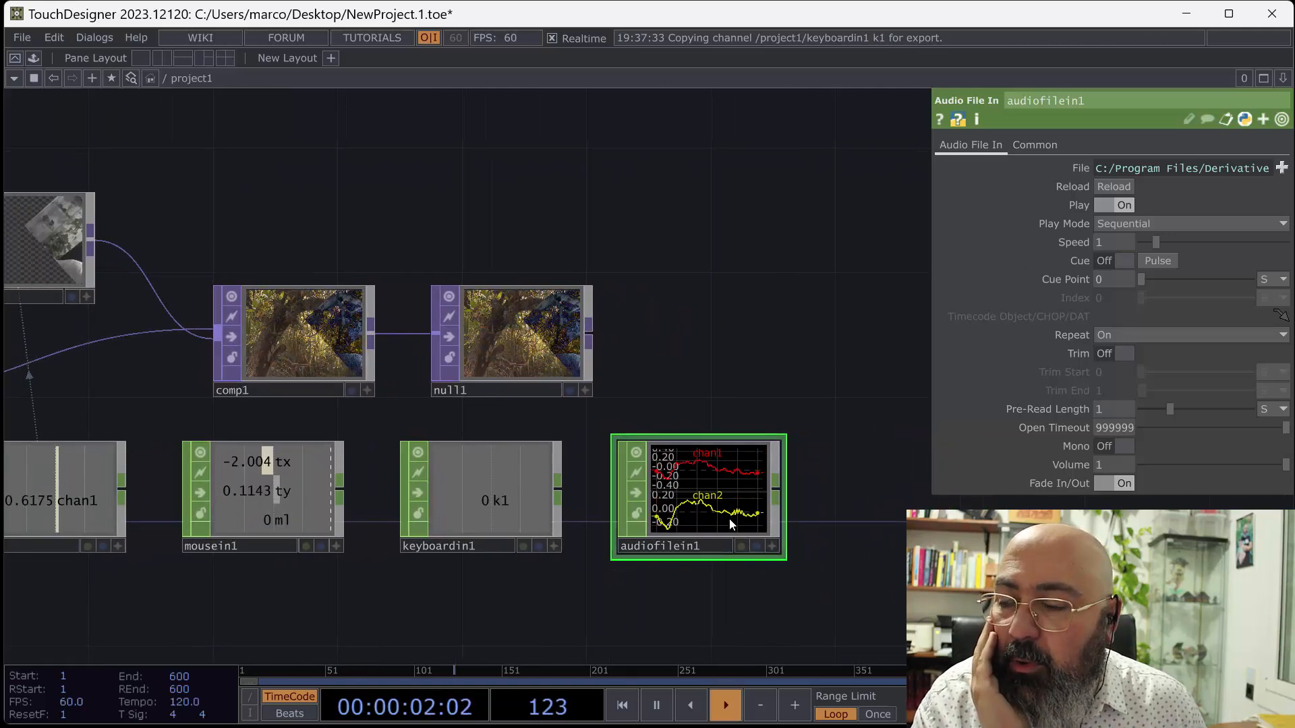
left_click_drag(855, 526, 777, 529)
Add a MIDI In CHOP above audiofilein1, look over its parameters, and delete it.
key("Tab")
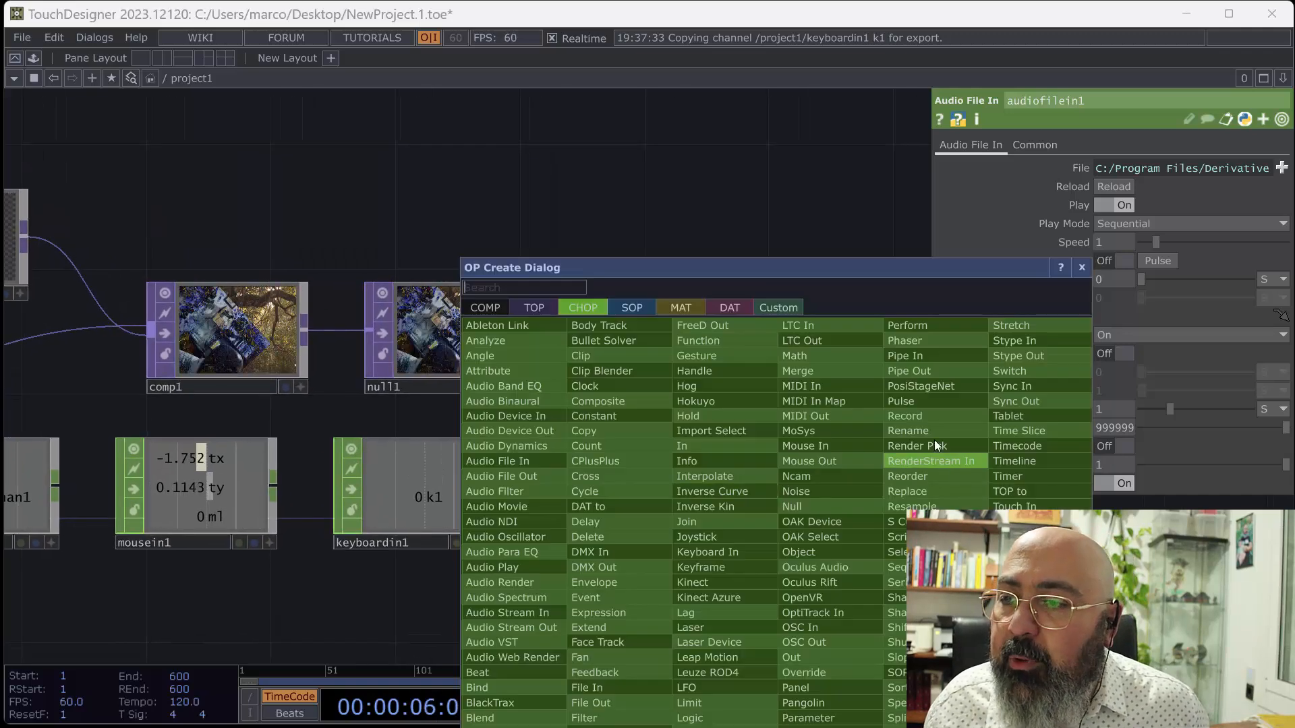
left_click(804, 391)
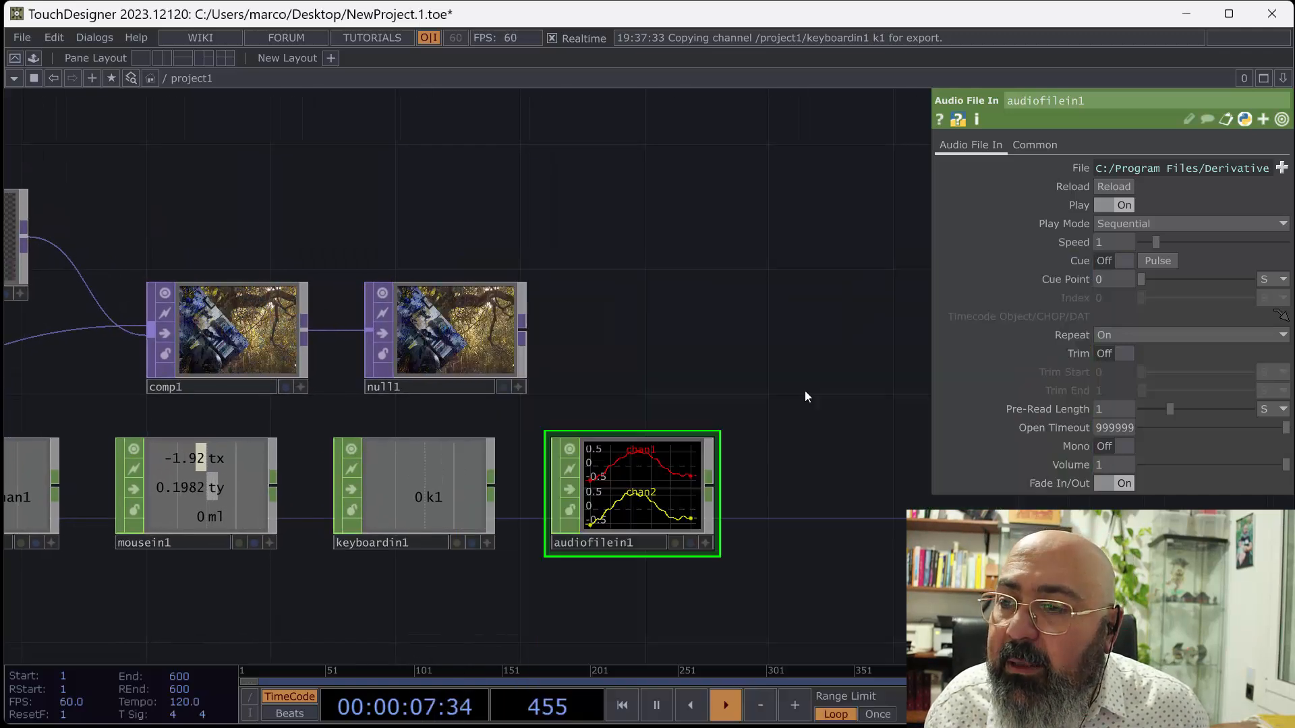
left_click(689, 337)
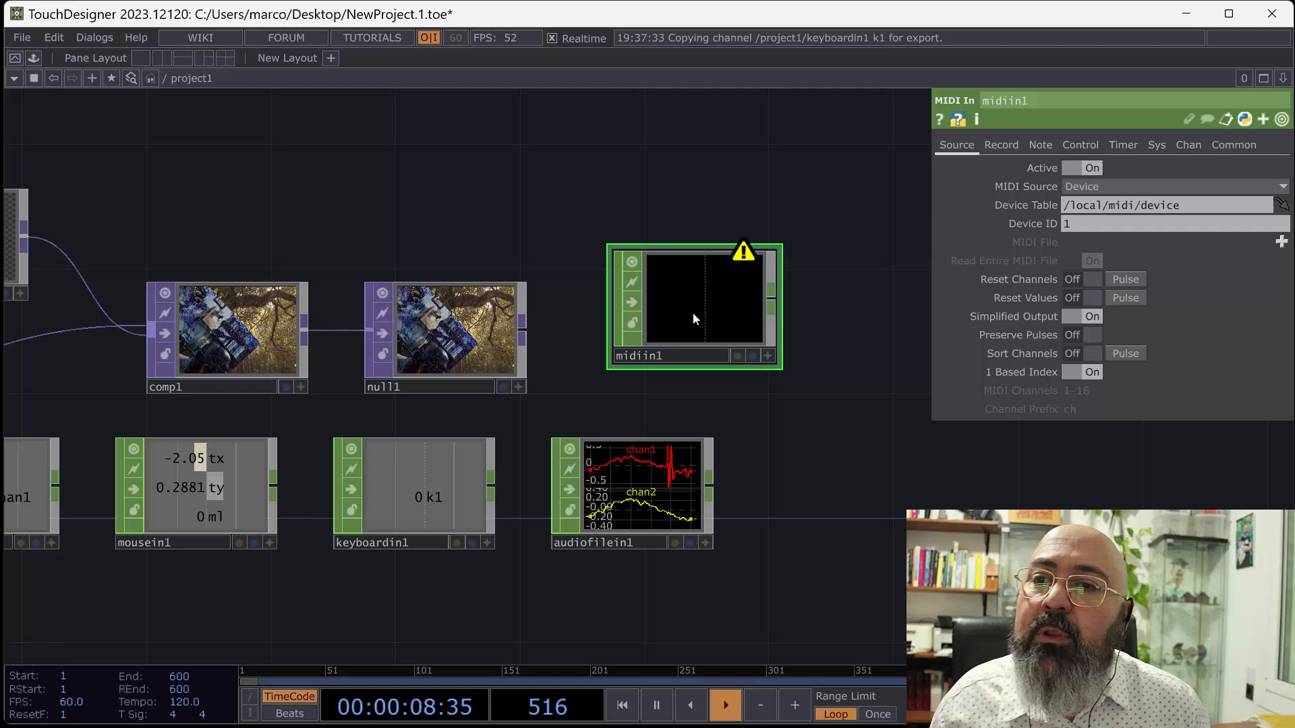
left_click(677, 358)
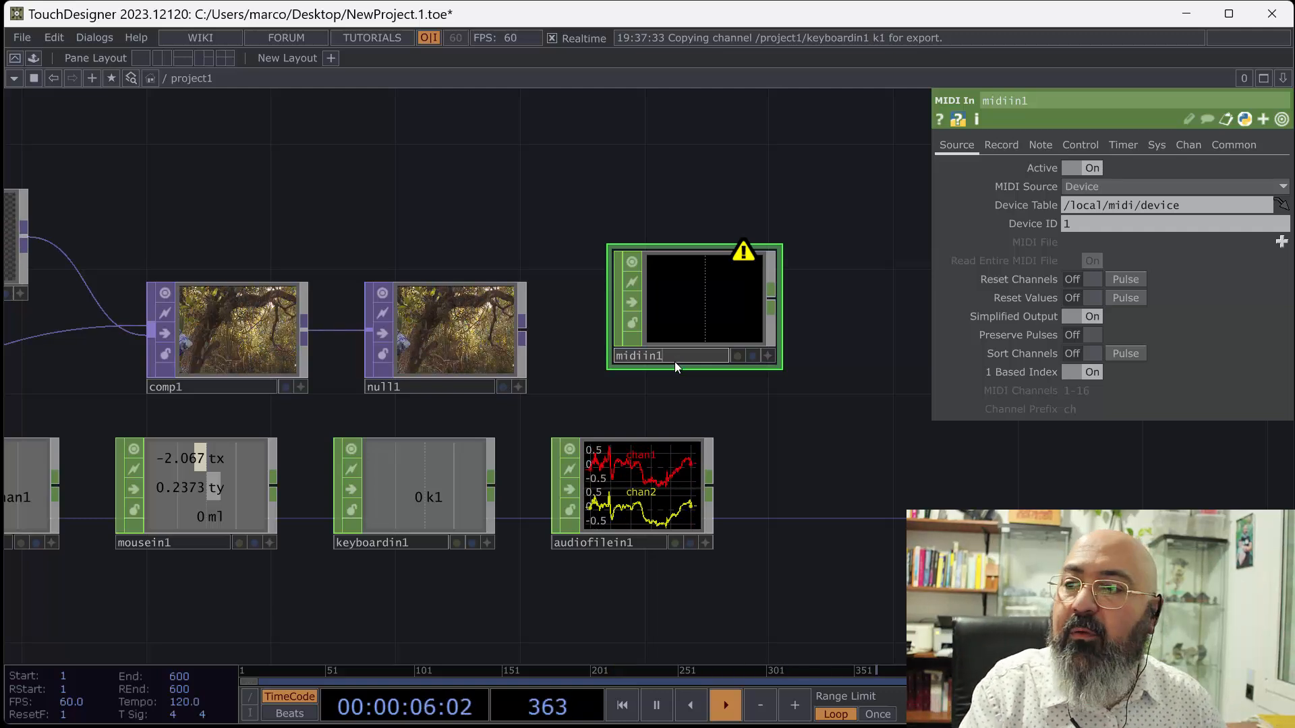
left_click(709, 336)
key("Delete")
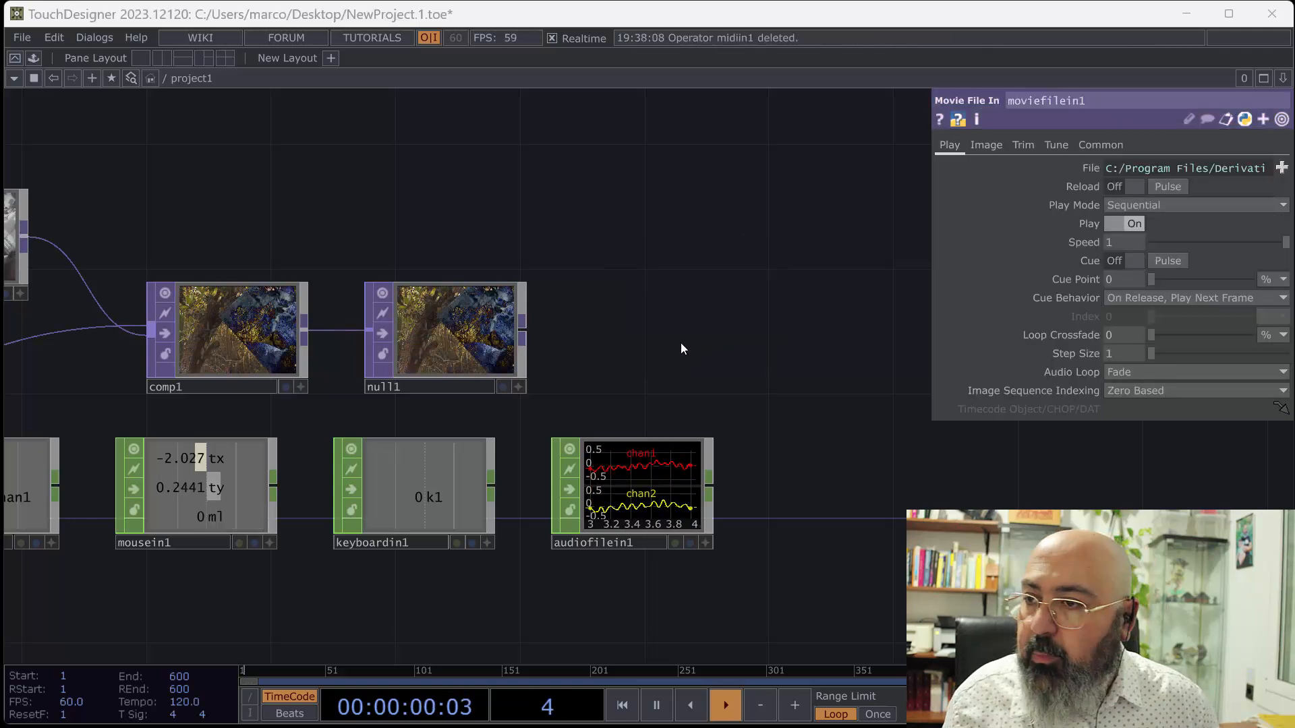
Move lfo1 and mousein1 slightly lower and further left in the network, keeping them side by side.
key("Tab")
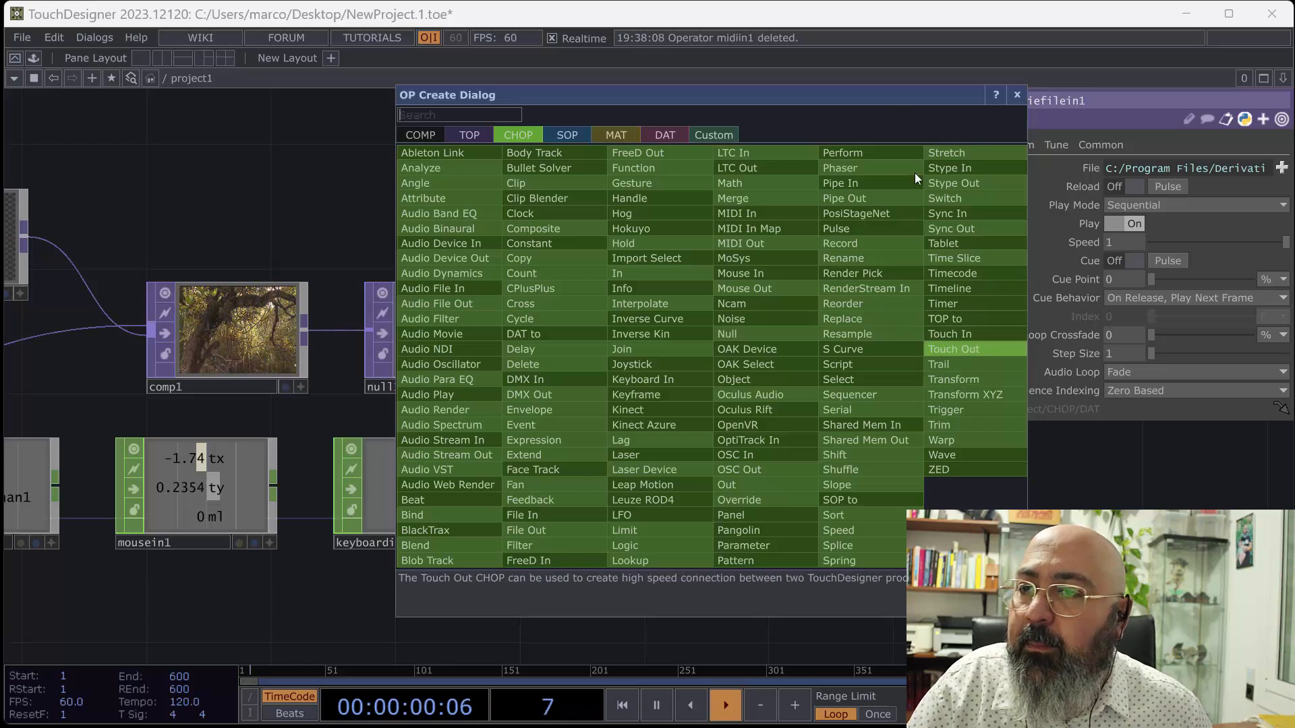
left_click(285, 176)
left_click_drag(641, 269, 823, 254)
left_click_drag(533, 569, 682, 564)
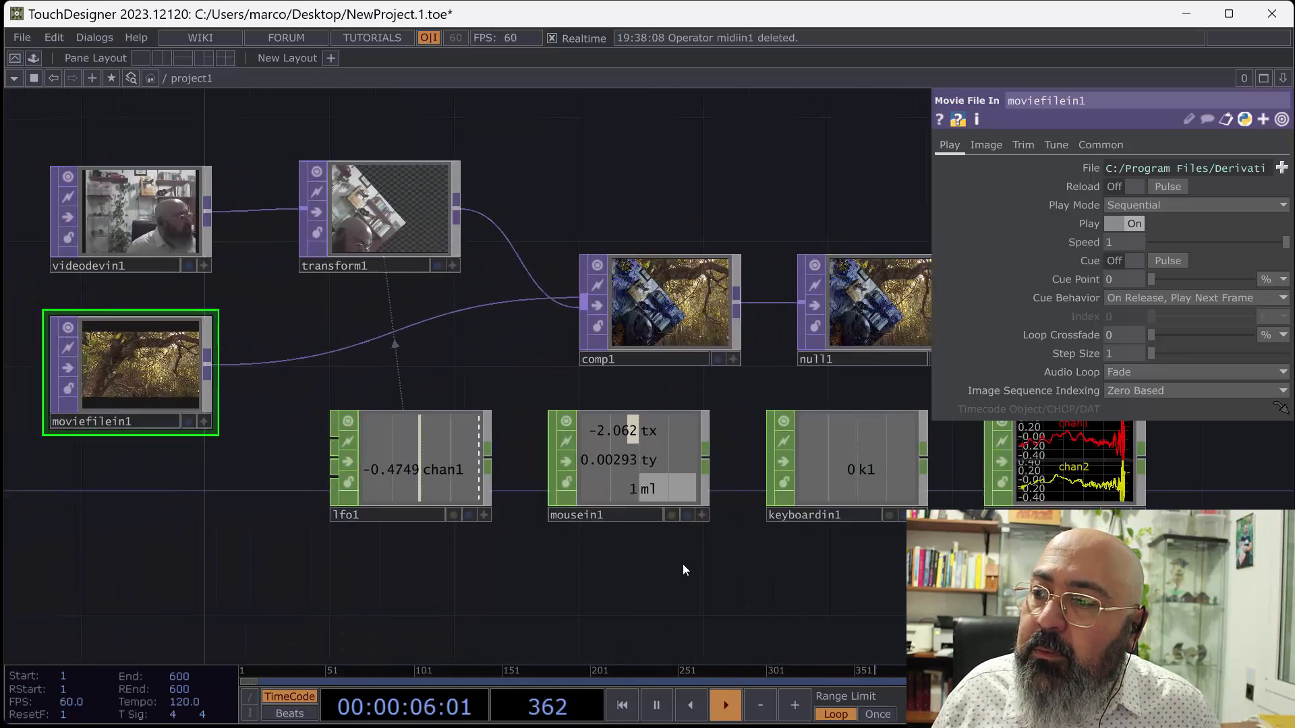
left_click_drag(410, 512, 259, 567)
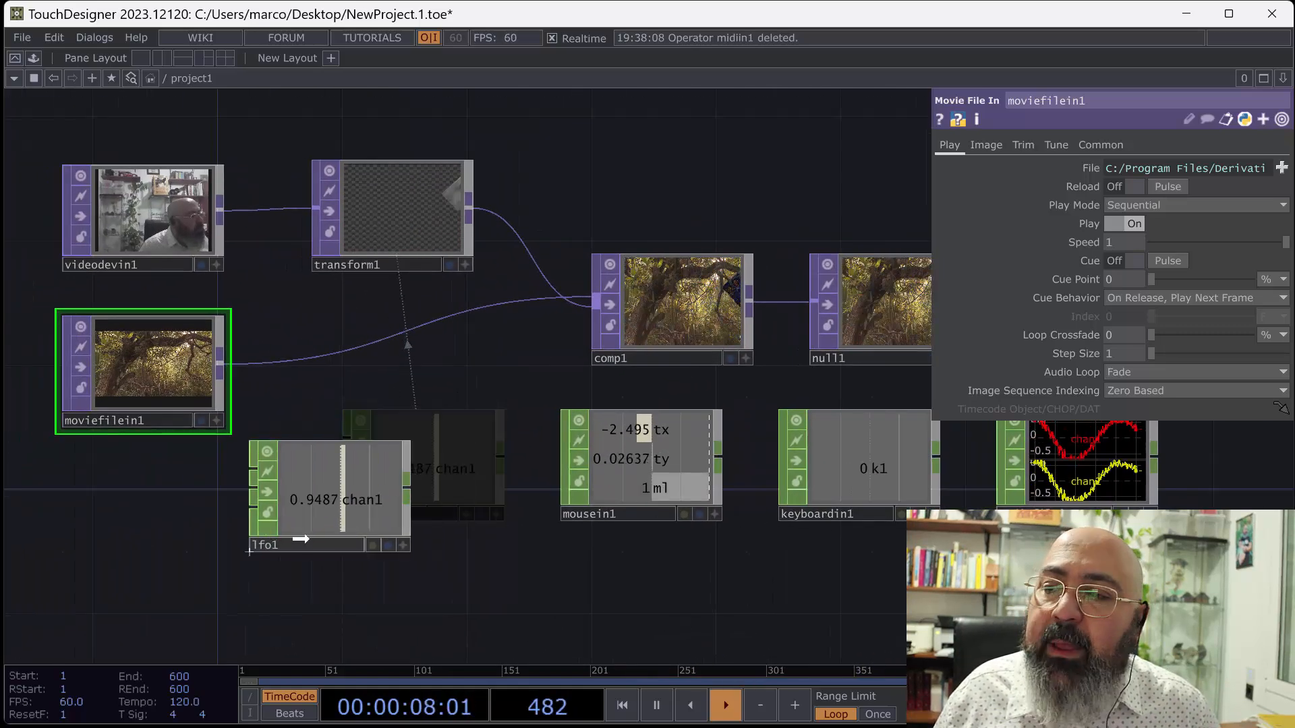
left_click_drag(649, 513, 586, 544)
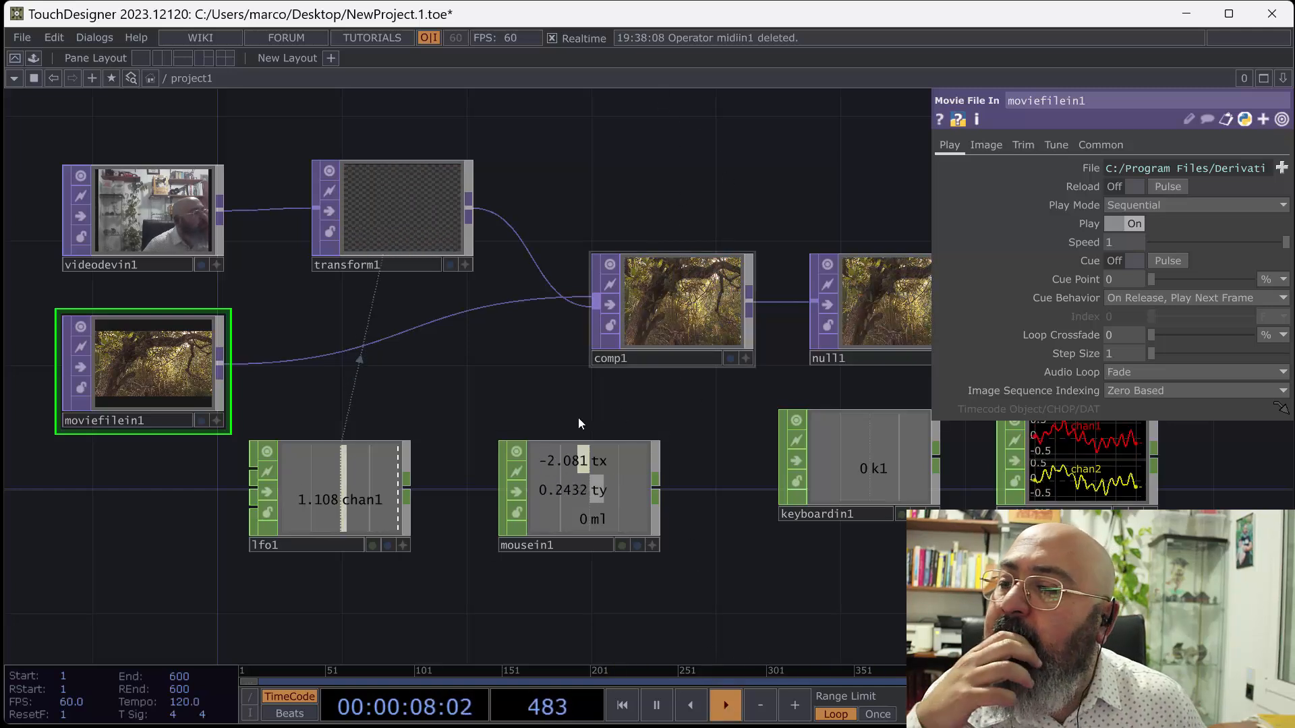
Make mousein1's viewer active and export its ty channel to transform1's Rotate parameter.
left_click(653, 546)
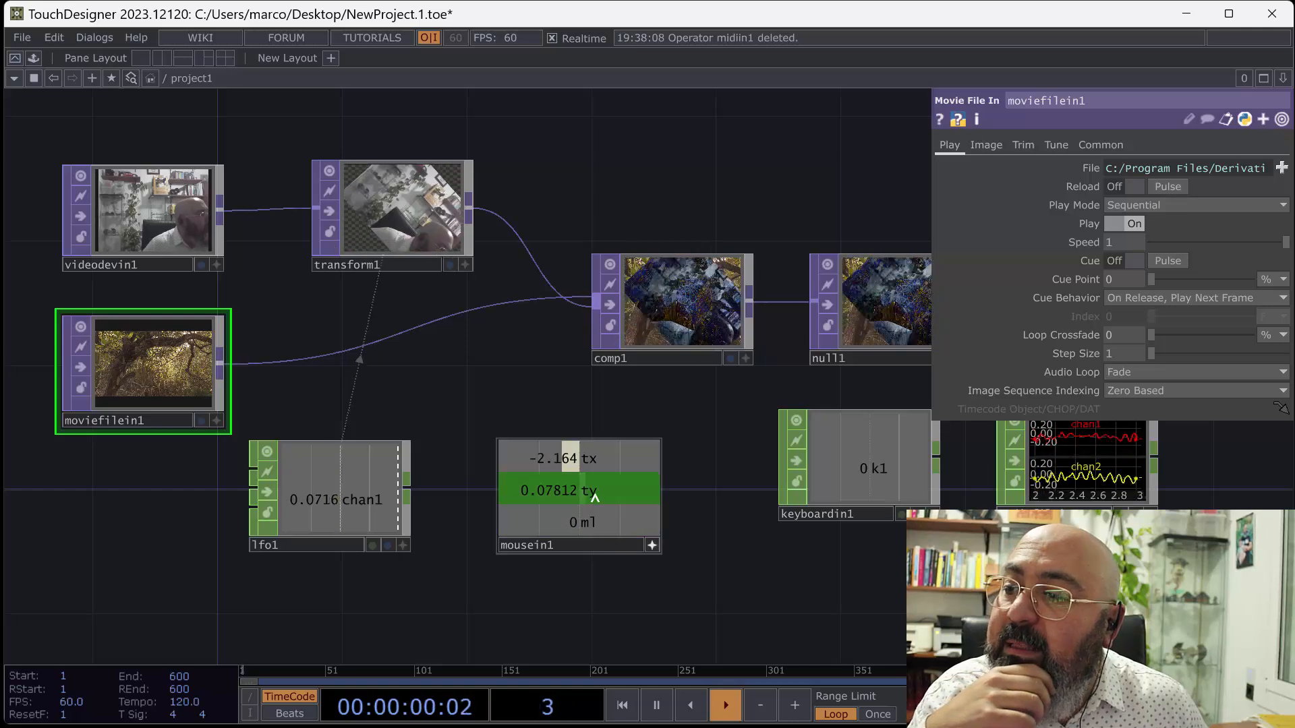
left_click(412, 245)
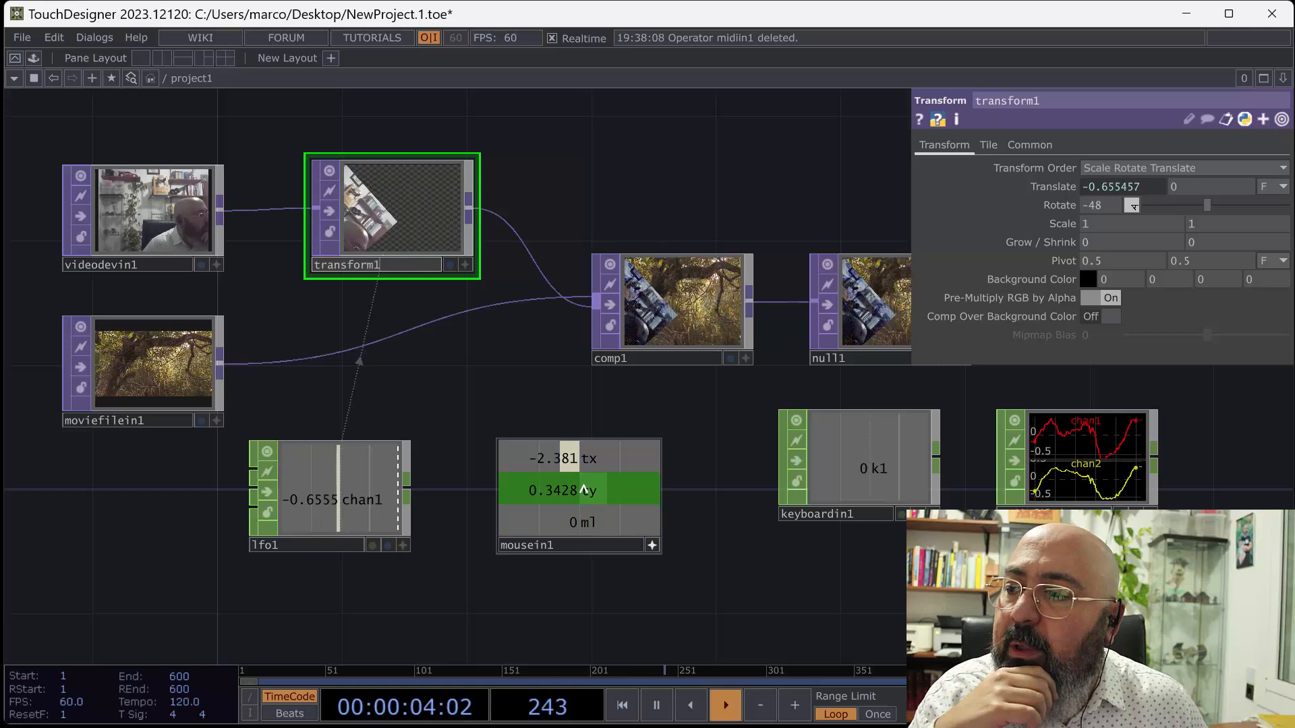
left_click_drag(584, 490, 1099, 206)
left_click(1099, 183)
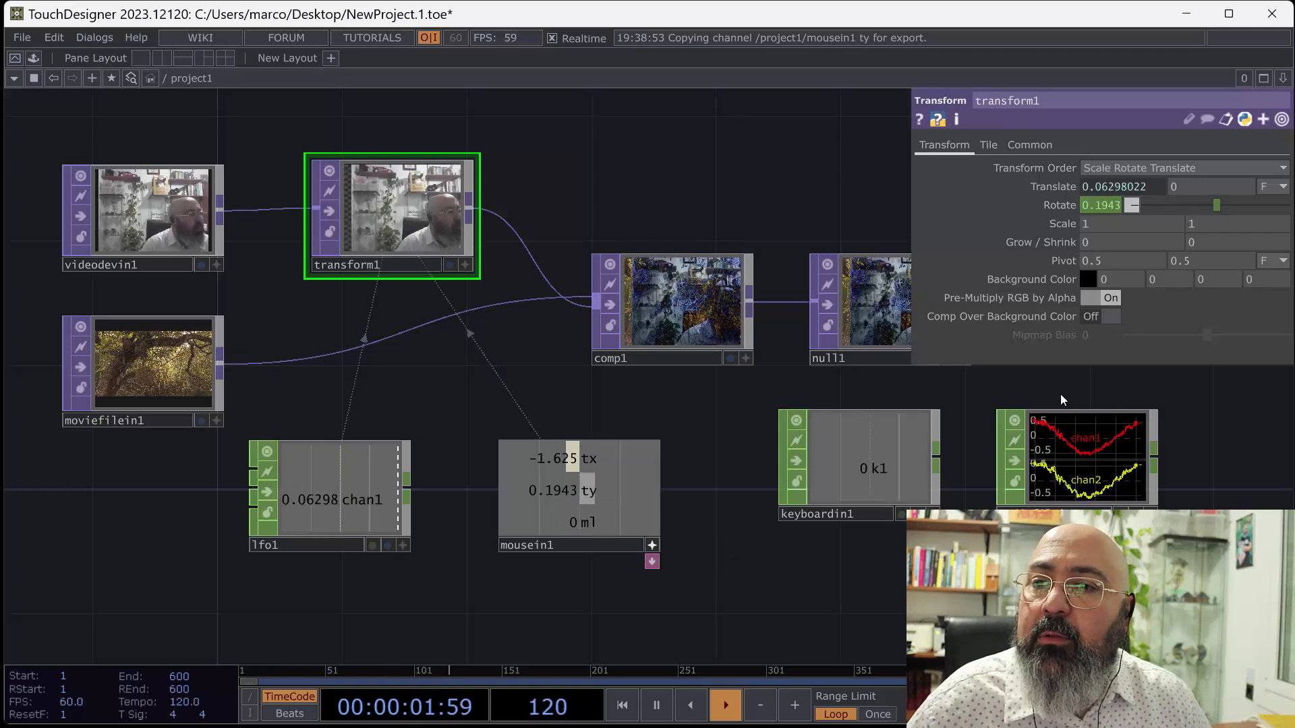
Return transform1's Rotate from the mousein1 export to constant mode and set it to 17.
left_click(1096, 204)
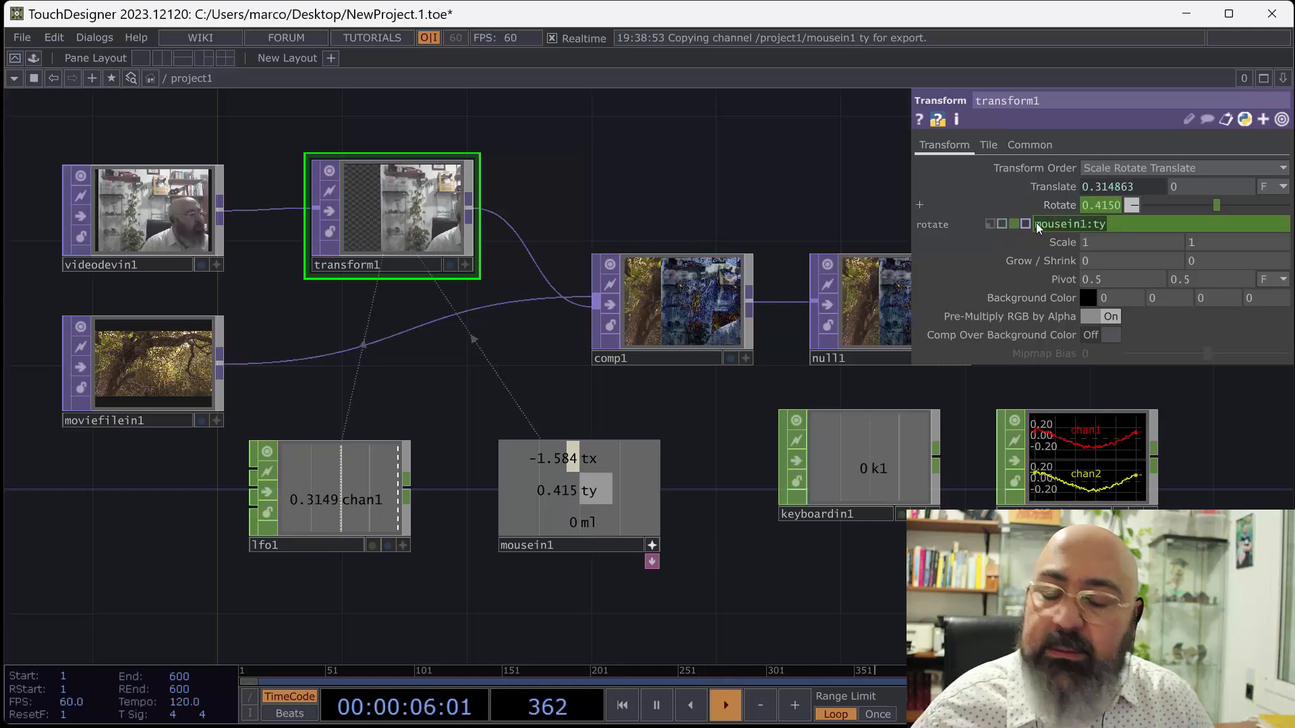
left_click(990, 223)
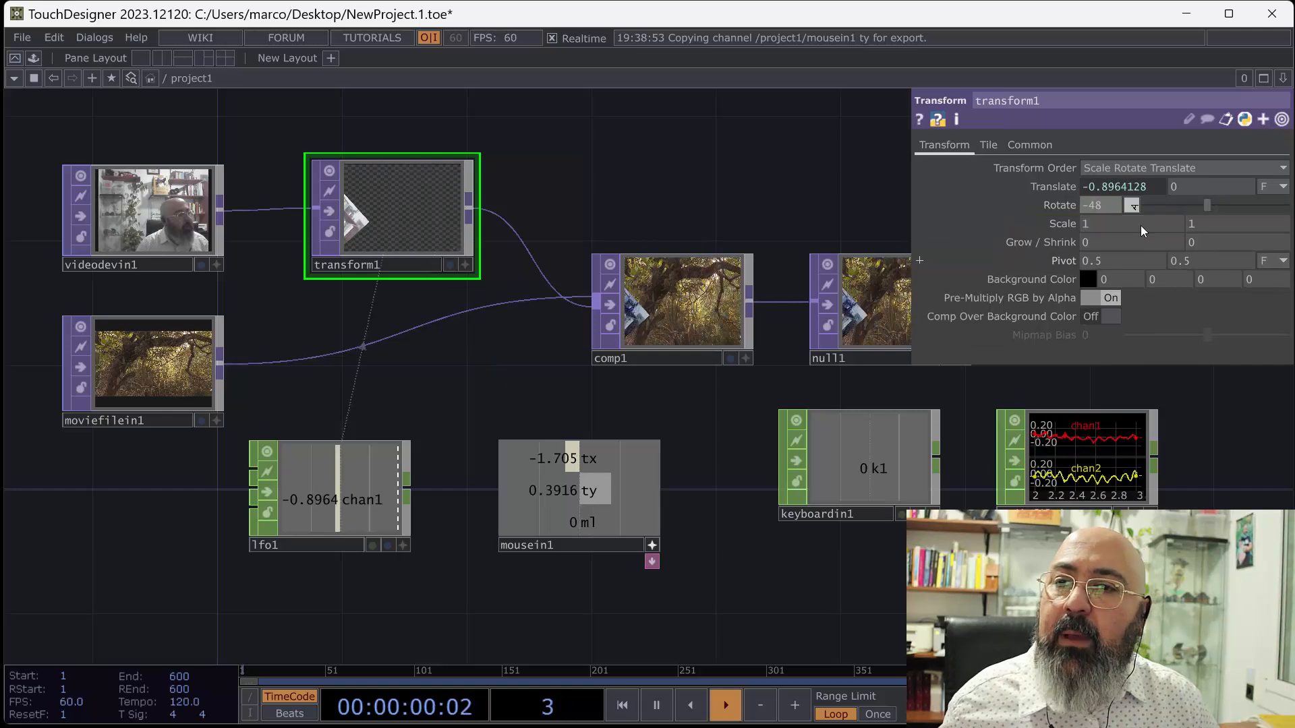
left_click_drag(1207, 204, 1264, 206)
left_click_drag(1139, 211, 1215, 204)
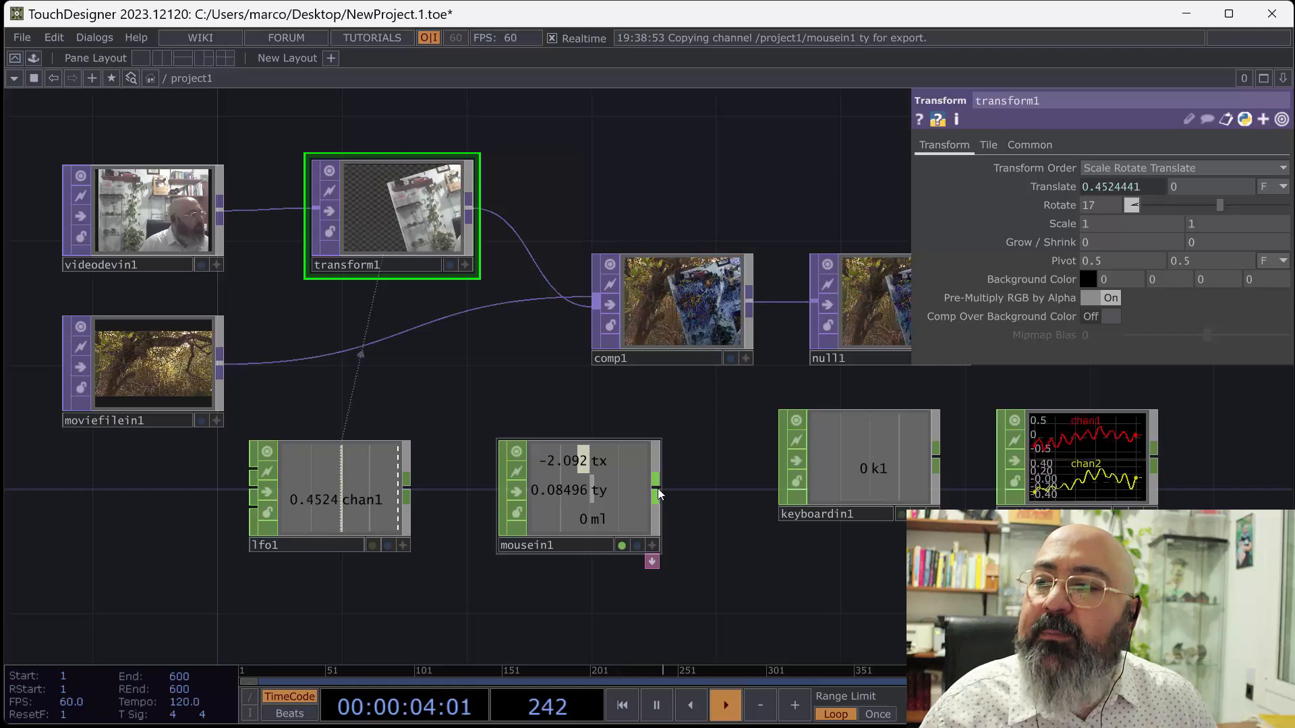
Move mousein1 directly below lfo1 and add a Math CHOP beside it.
left_click_drag(510, 476, 277, 539)
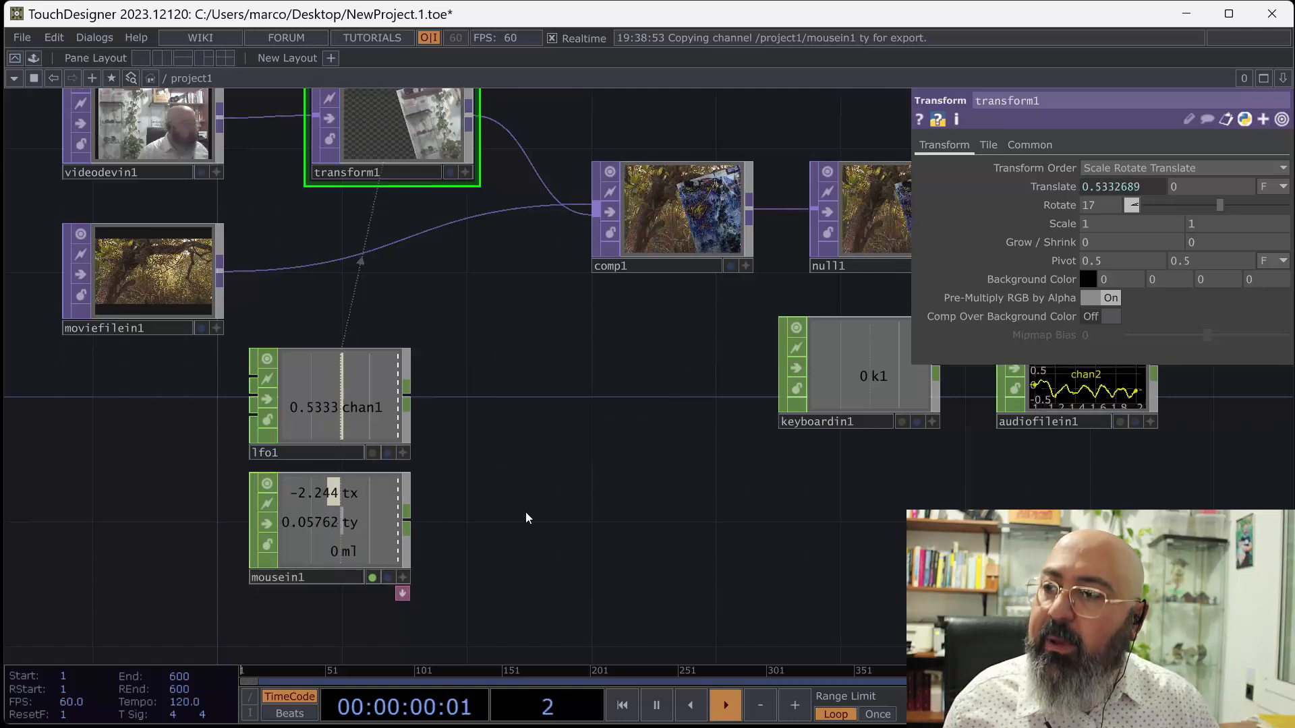
key("Tab")
type("m,a")
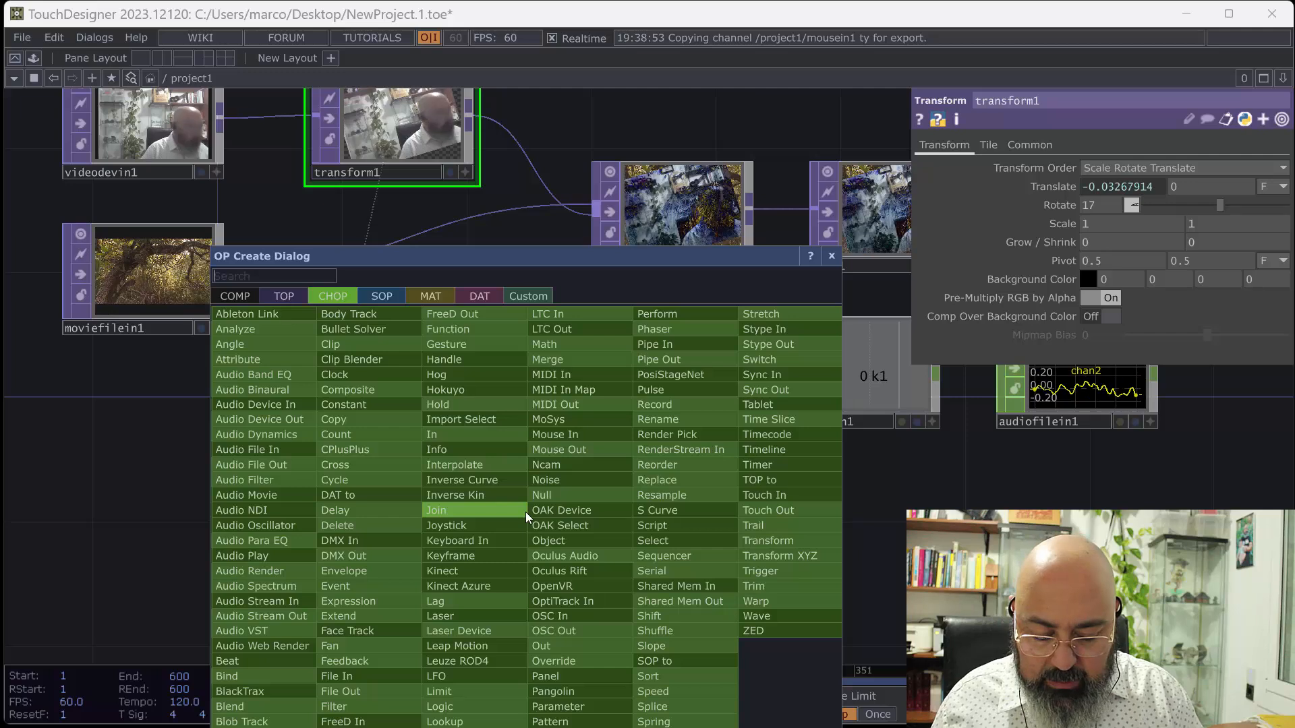
key("BackSpace")
key("BackSpace")
type("ath")
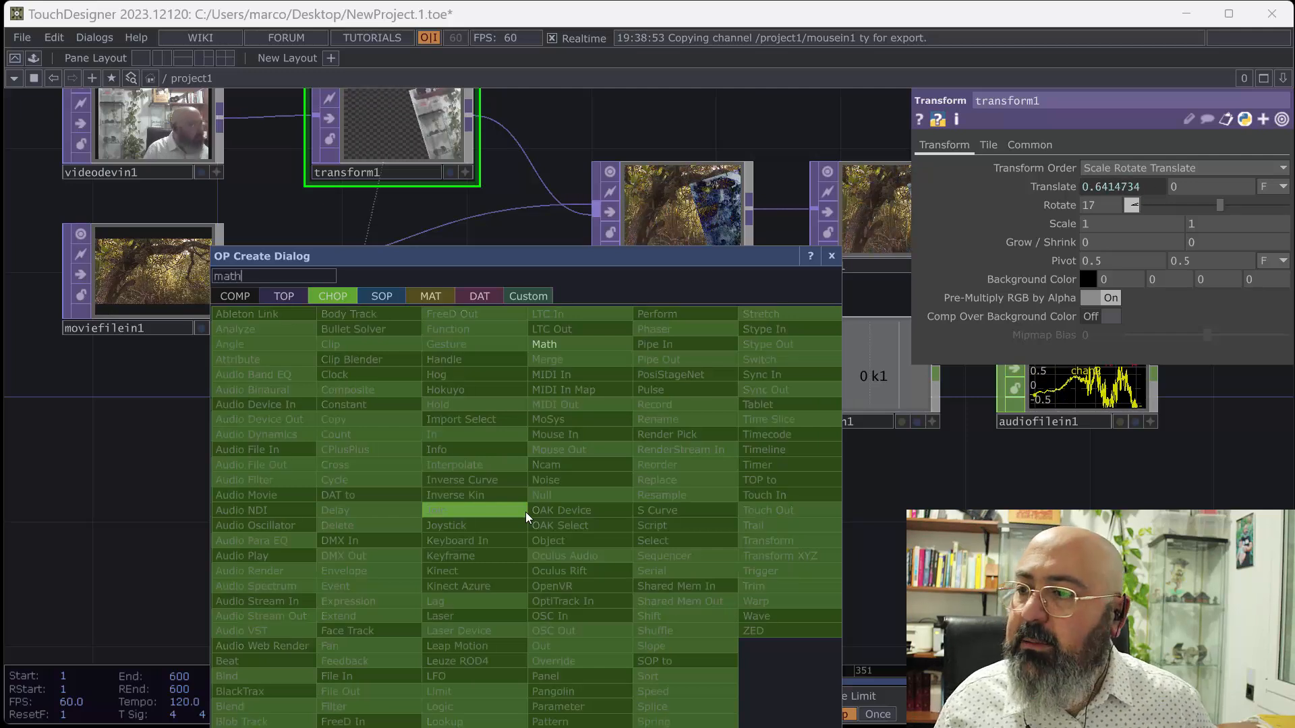
left_click(548, 342)
left_click(558, 529)
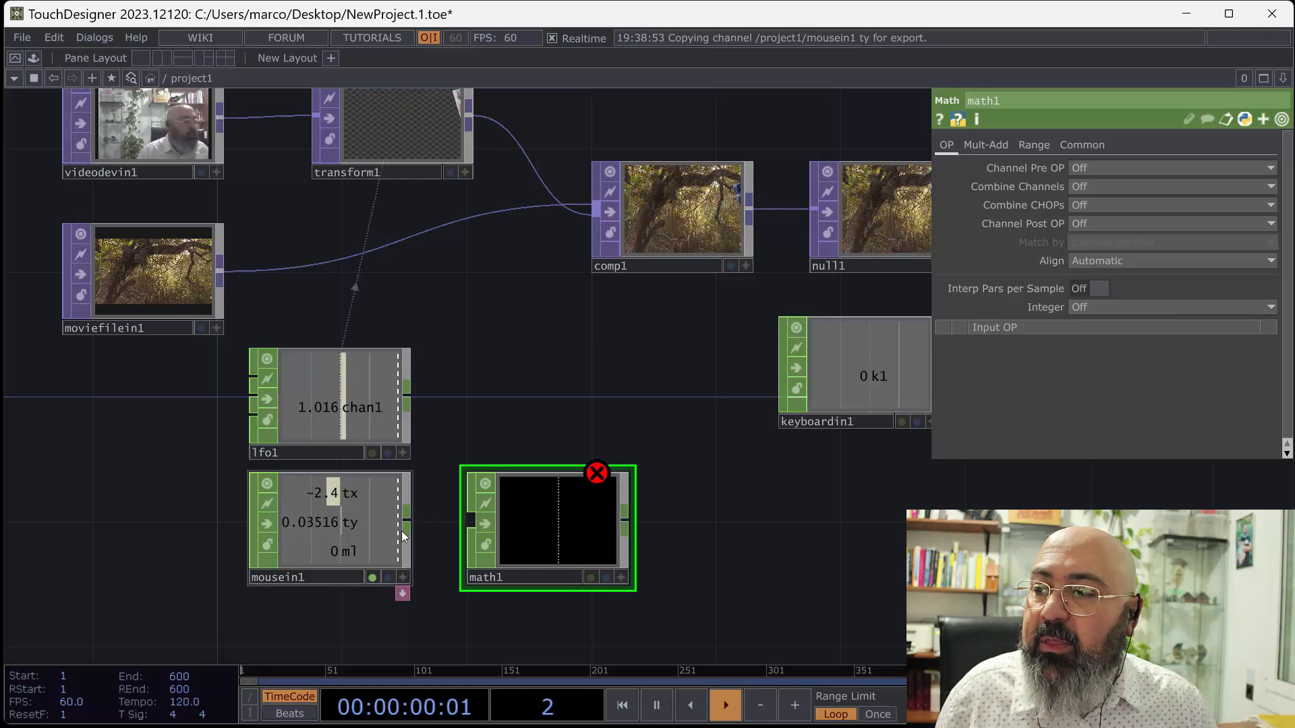
Wire mousein1 into math1 and remap its values from a range of -1 to 1 to a range of 0 to 360.
left_click_drag(410, 521, 484, 522)
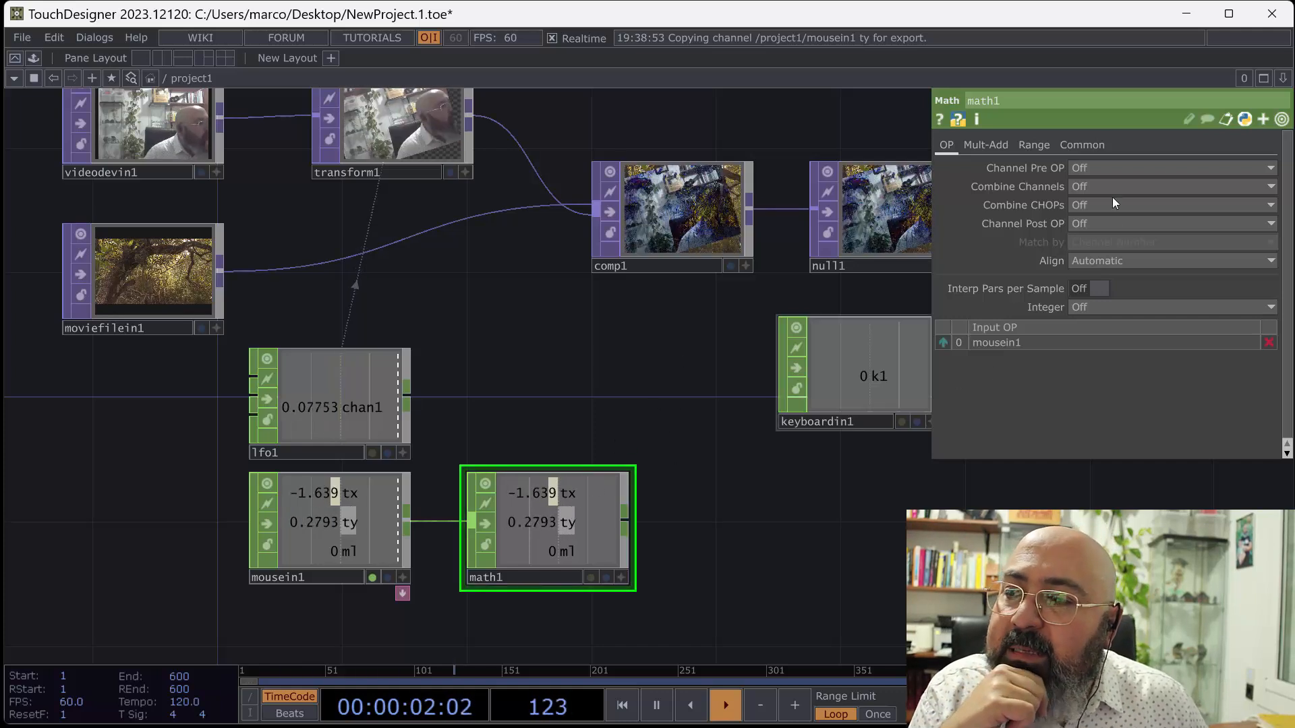
left_click(989, 145)
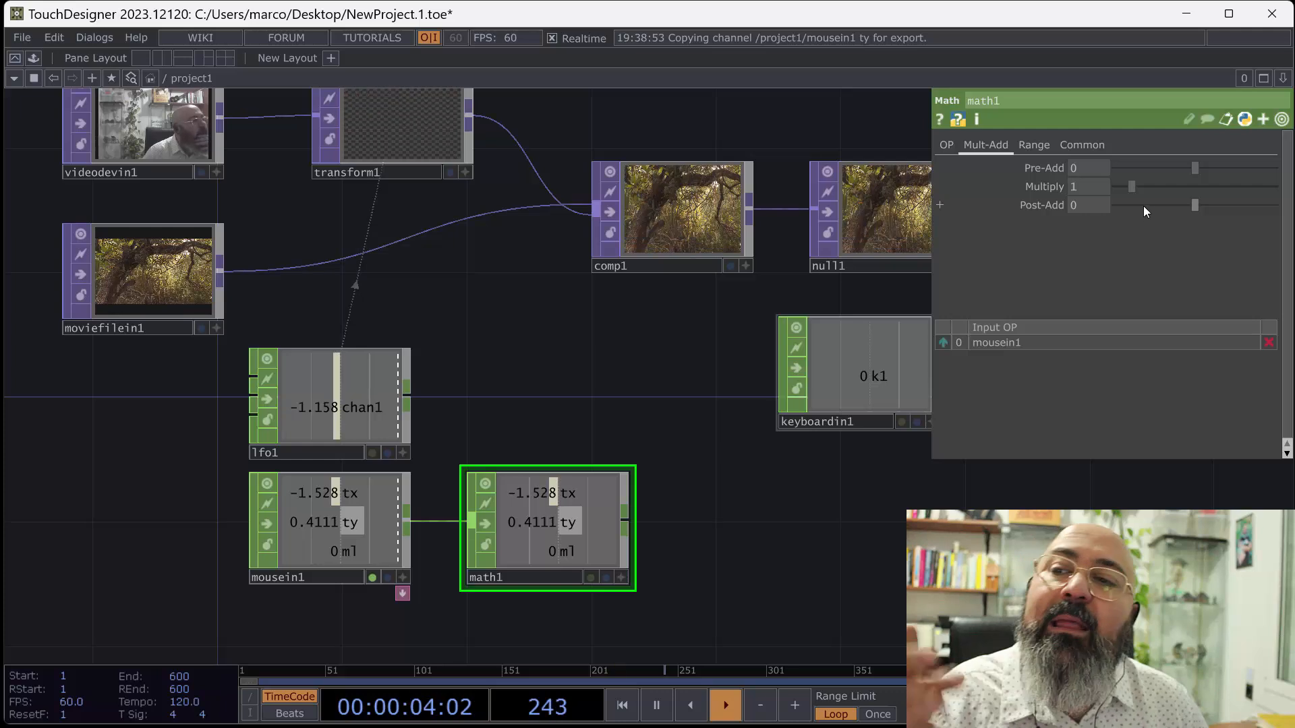
left_click(1031, 146)
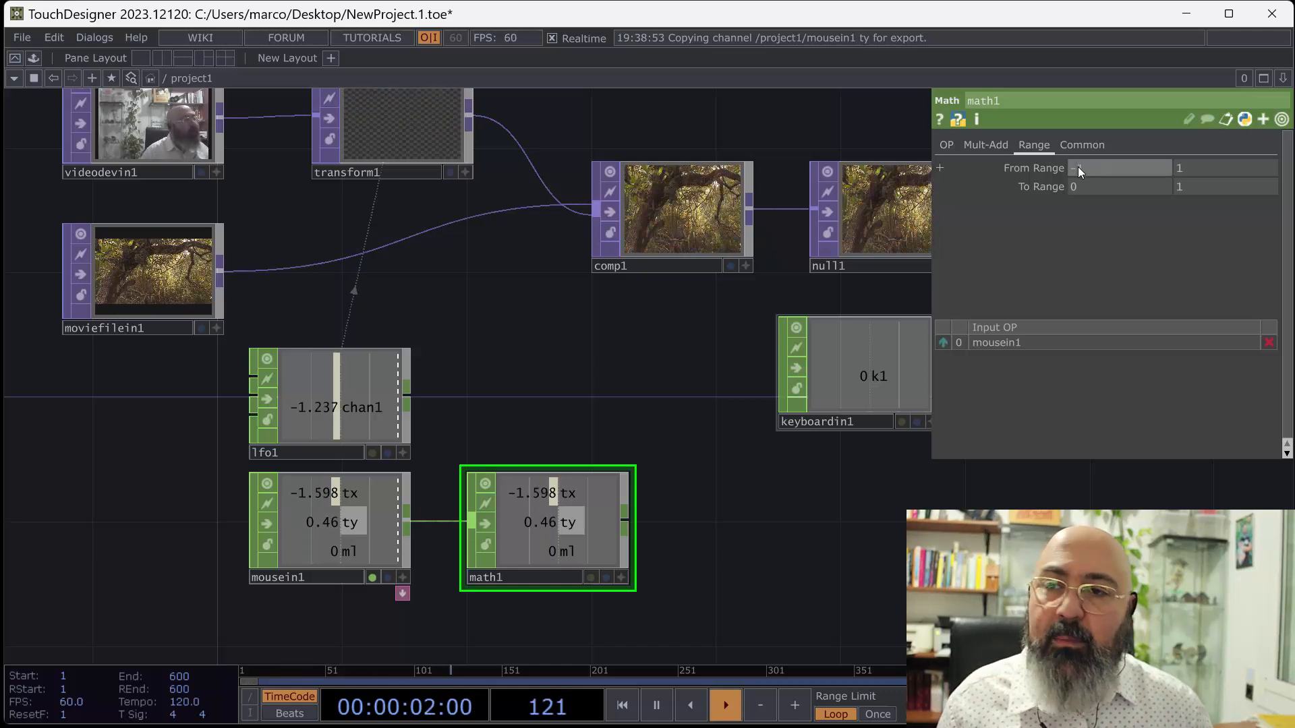
left_click(1125, 188)
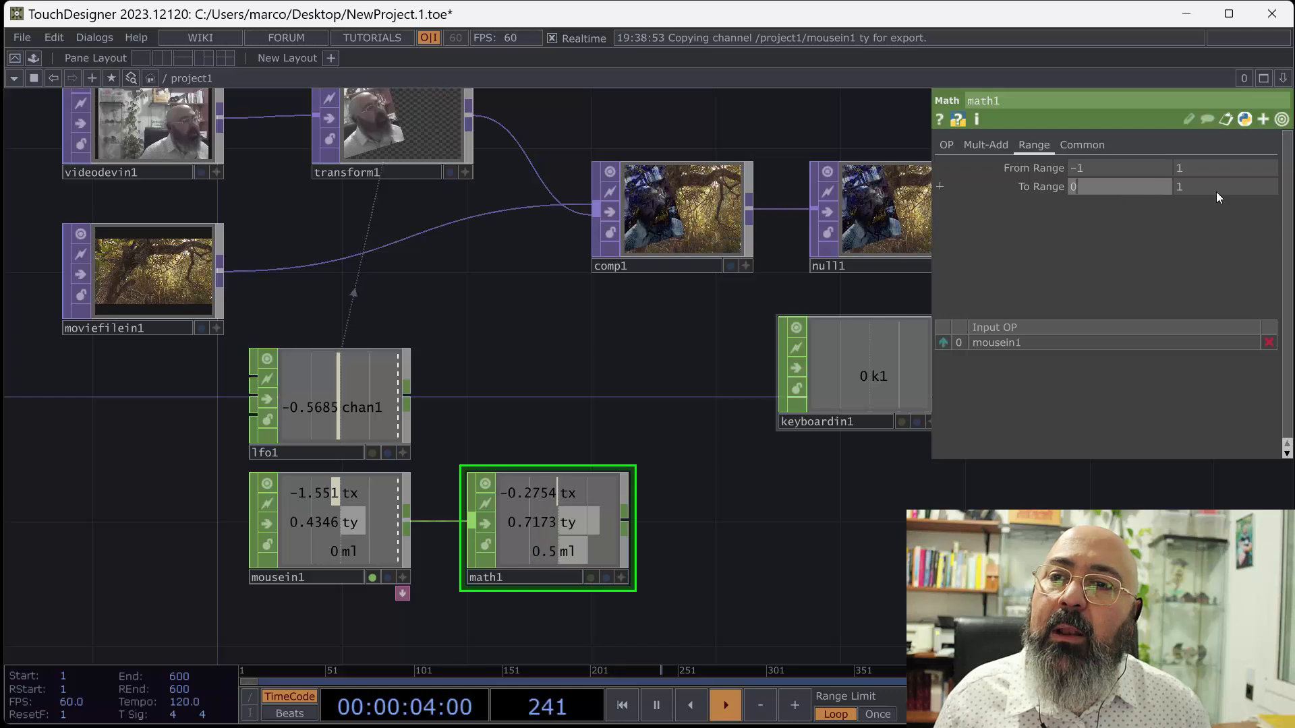
left_click(1201, 191)
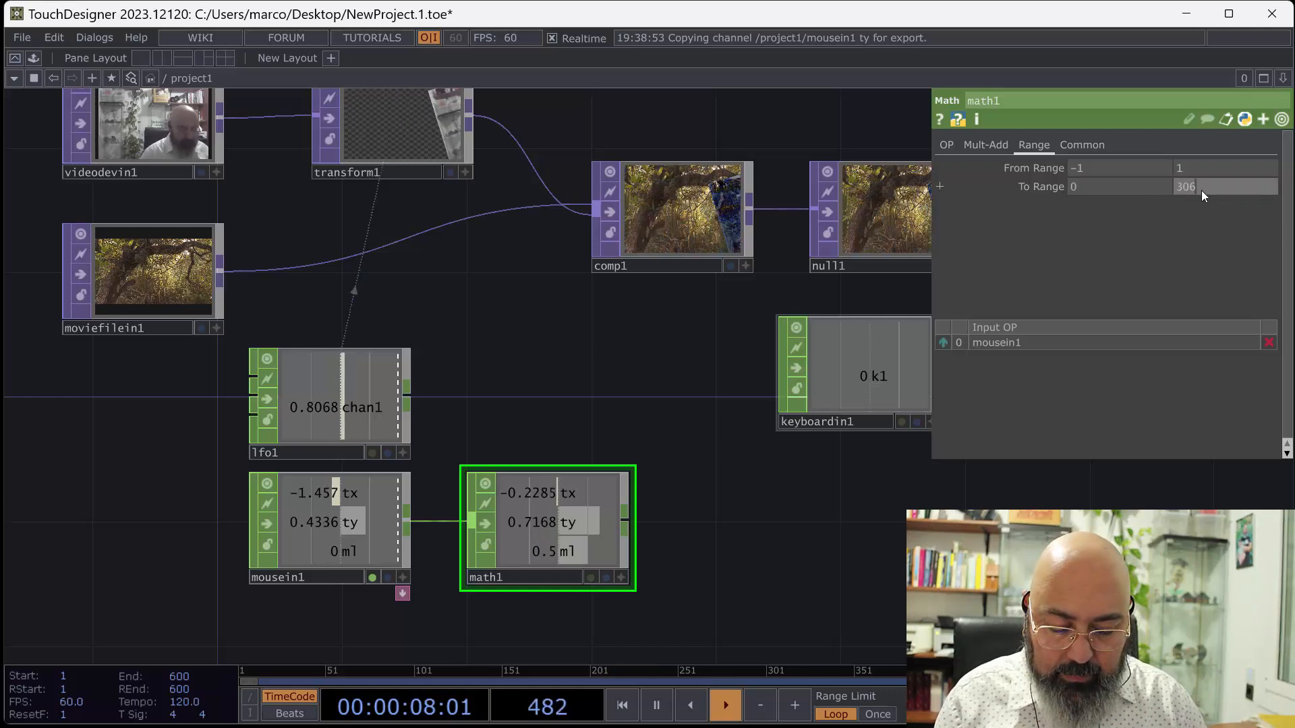
type("0")
key("Tab")
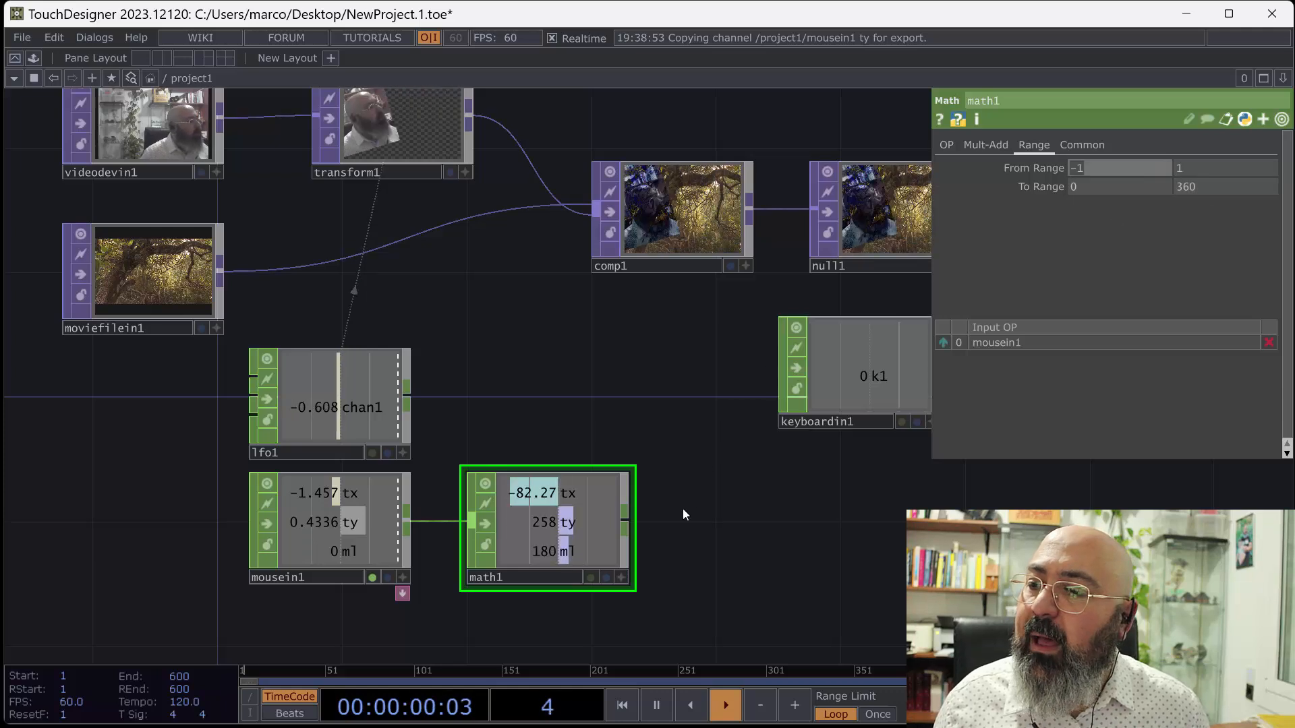
left_click(743, 483)
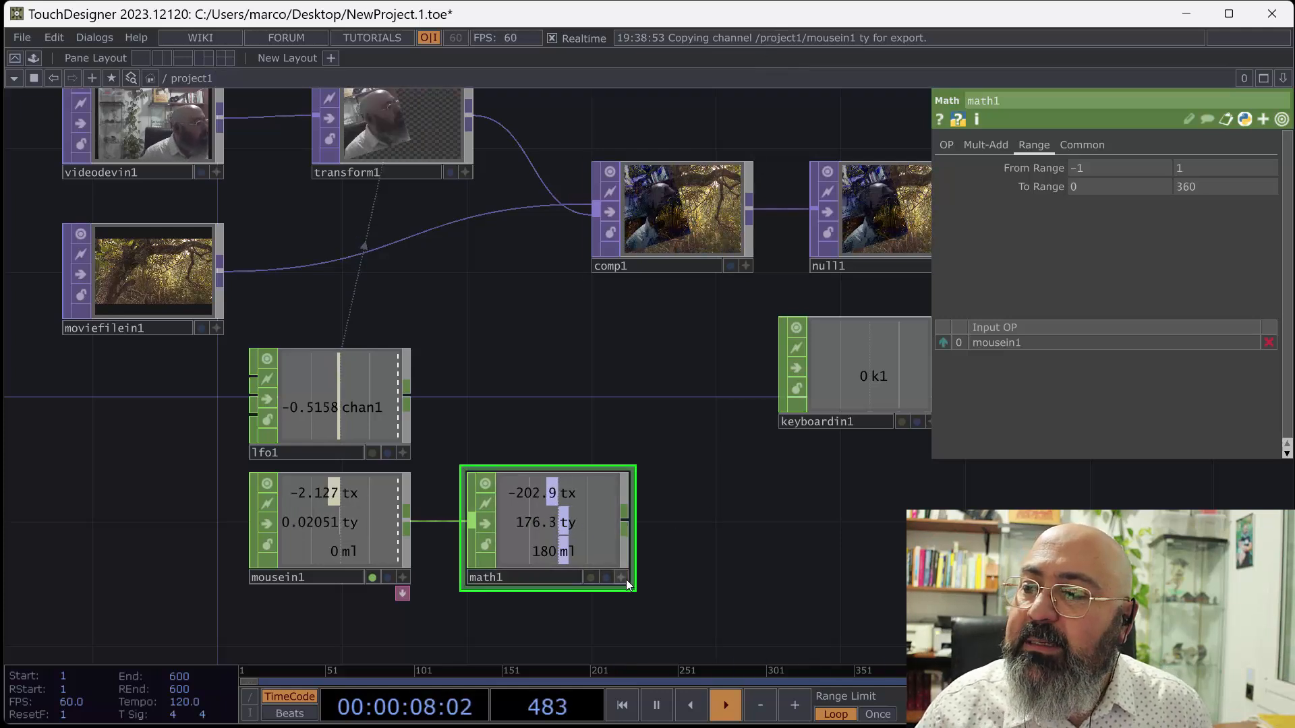
Make math1's viewer active and export its ty channel to transform1's Rotate parameter.
left_click(419, 168)
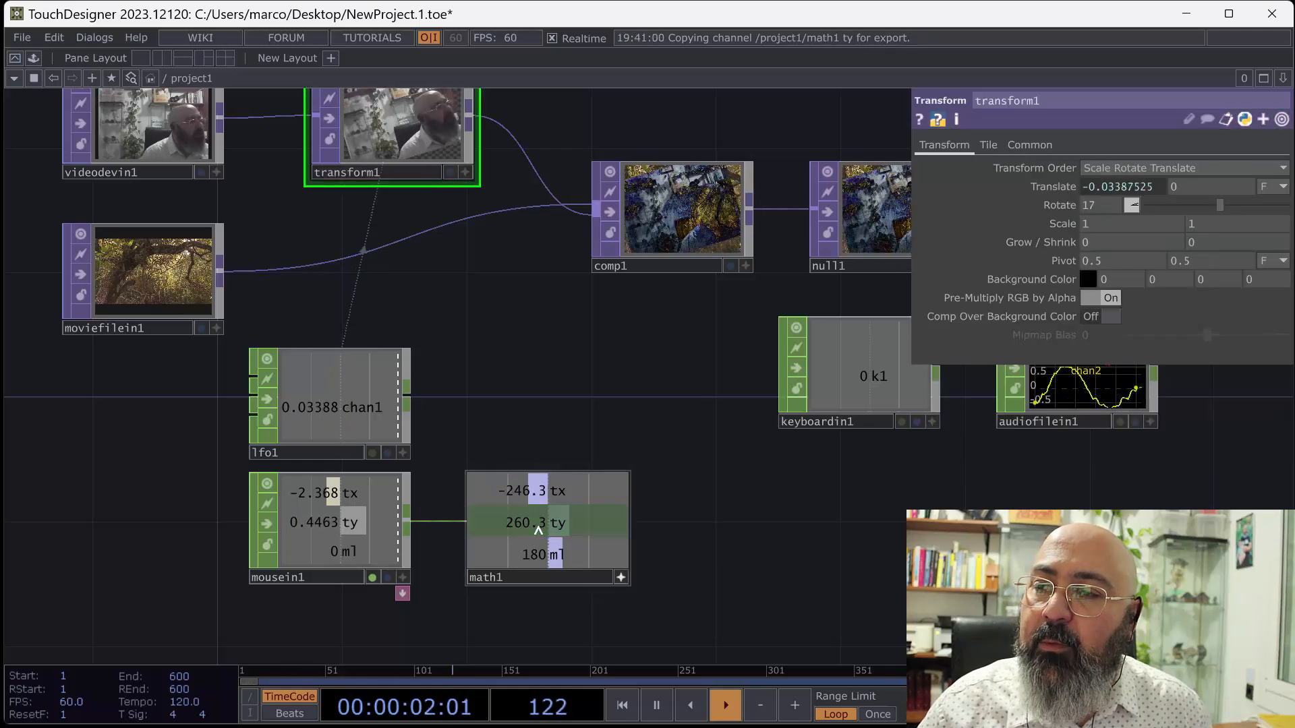
left_click_drag(539, 530, 1093, 202)
left_click(1110, 196)
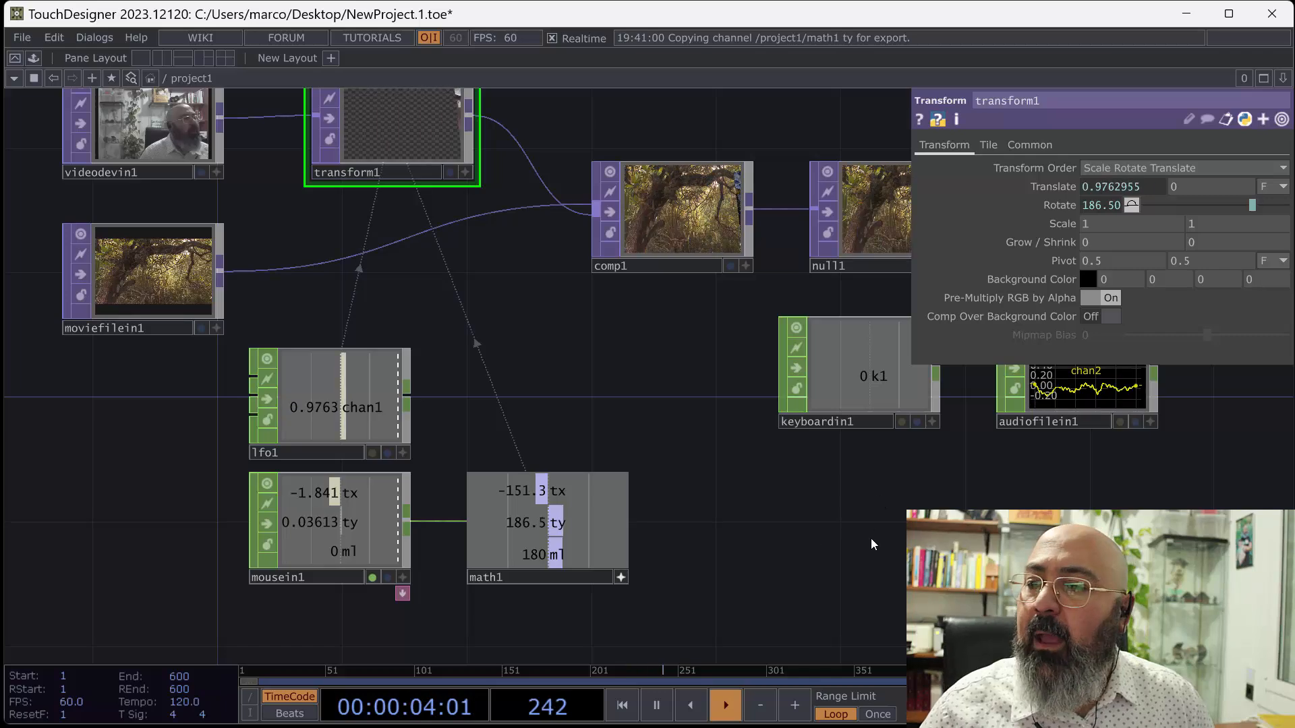
Preview null1's output as the network background to check the mouse-driven rotation, and turn the background display off again.
left_click_drag(749, 541, 443, 558)
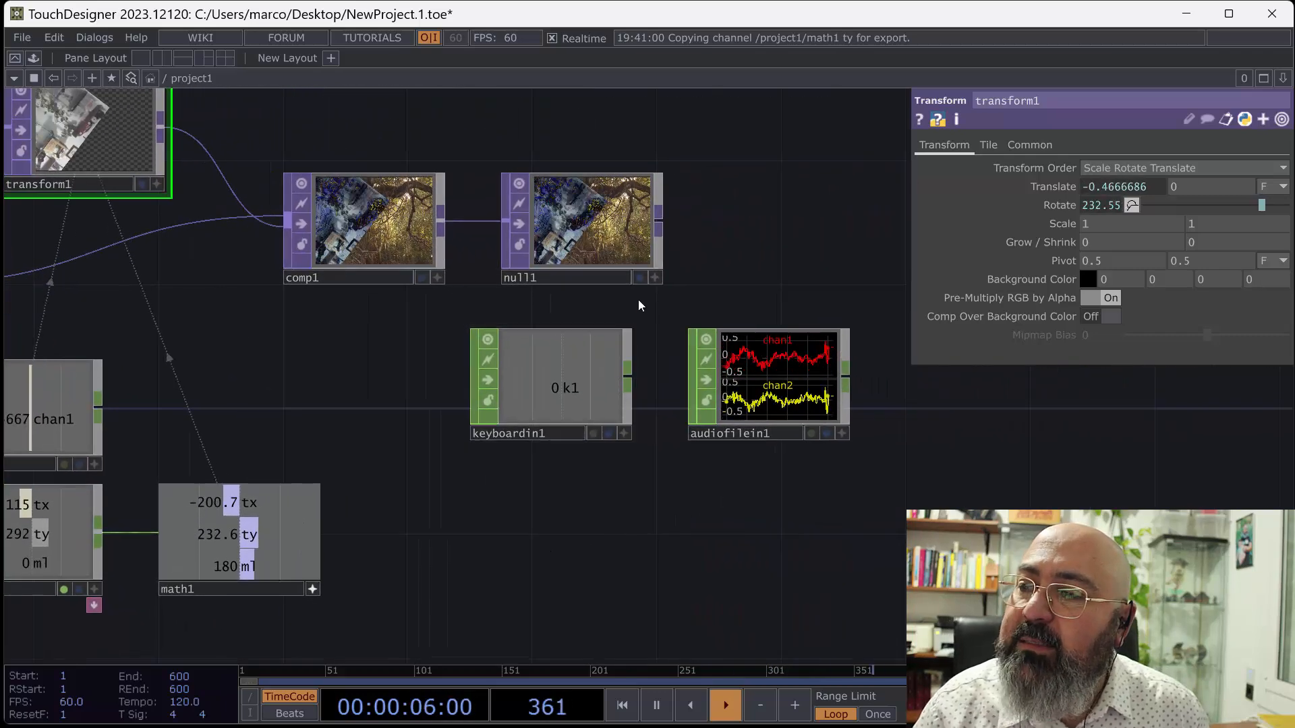
left_click(639, 278)
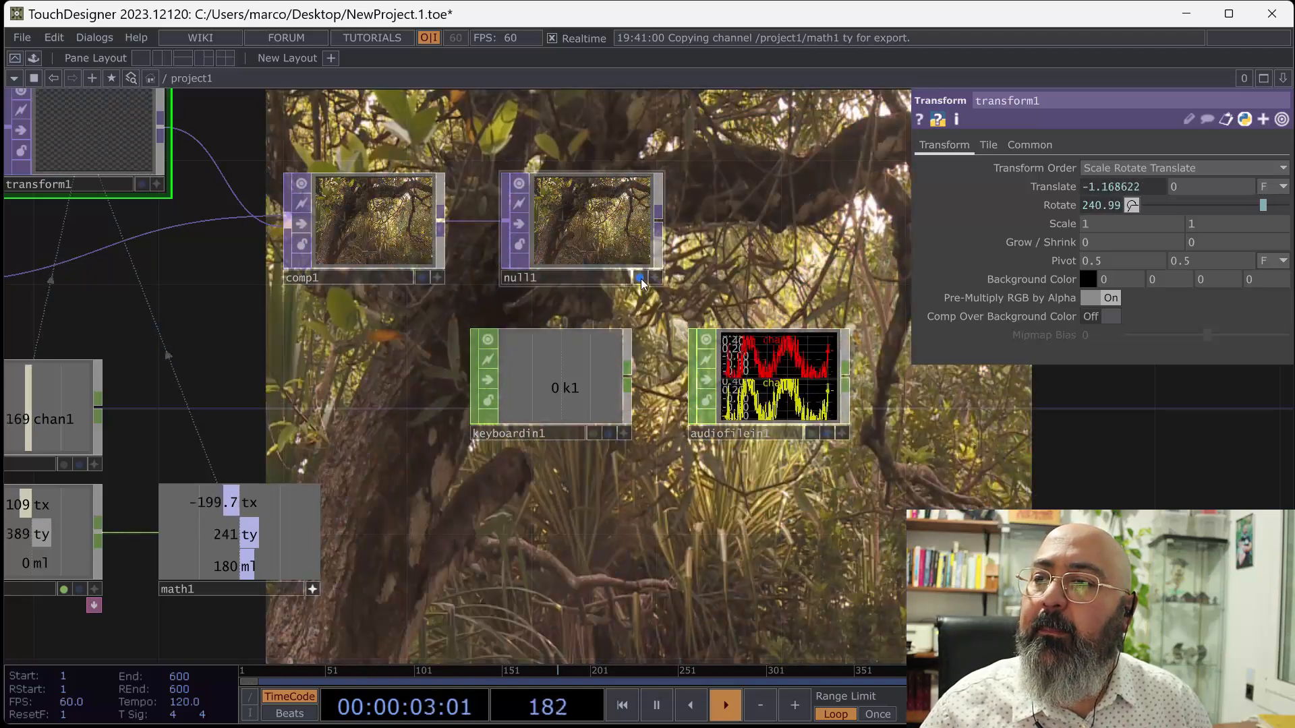
left_click(640, 278)
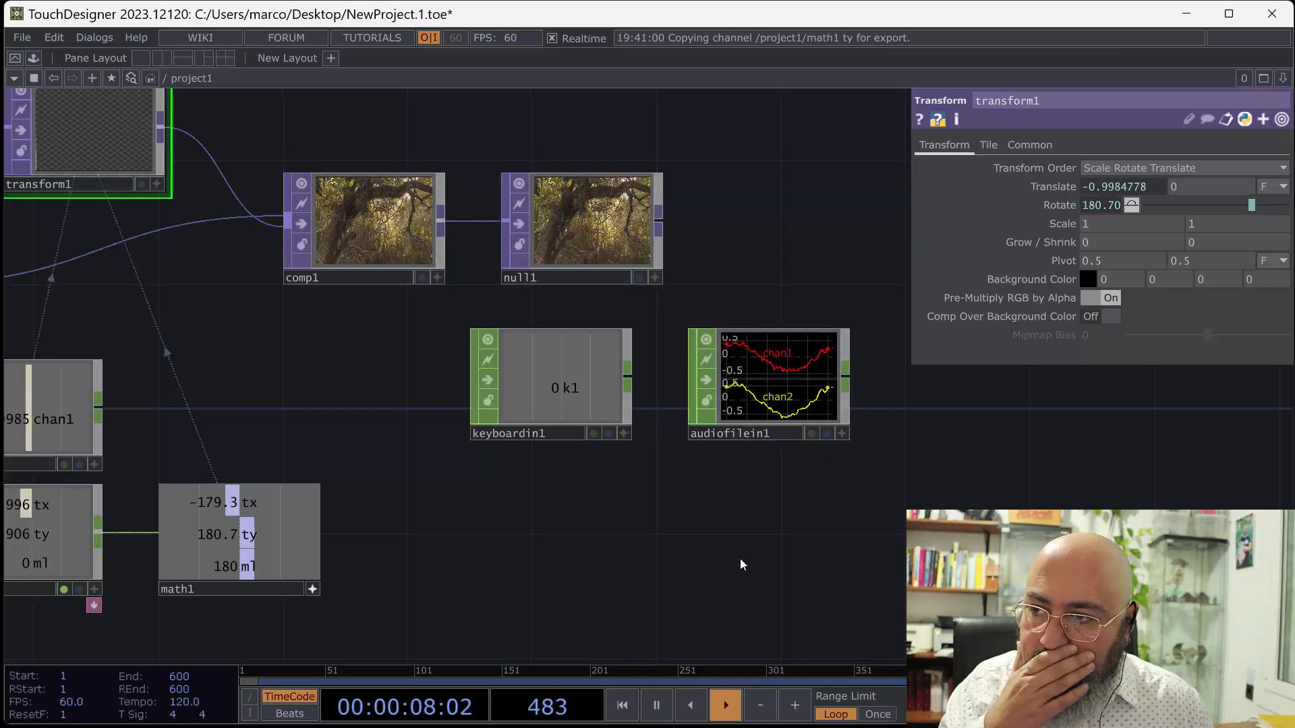
Look over the available CHOP operators in the OP Create Dialog and close it without adding one.
left_click_drag(615, 504, 852, 532)
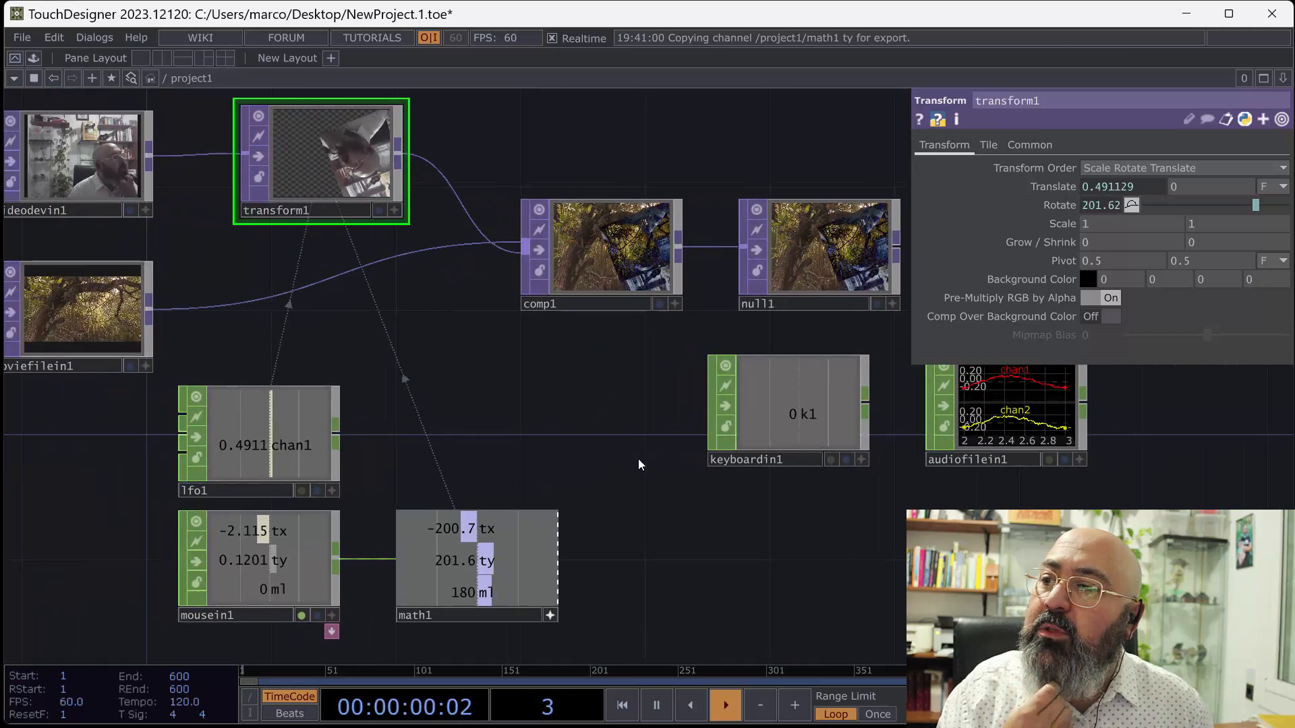
scroll(638, 459, "down", 3)
left_click_drag(661, 443, 630, 343)
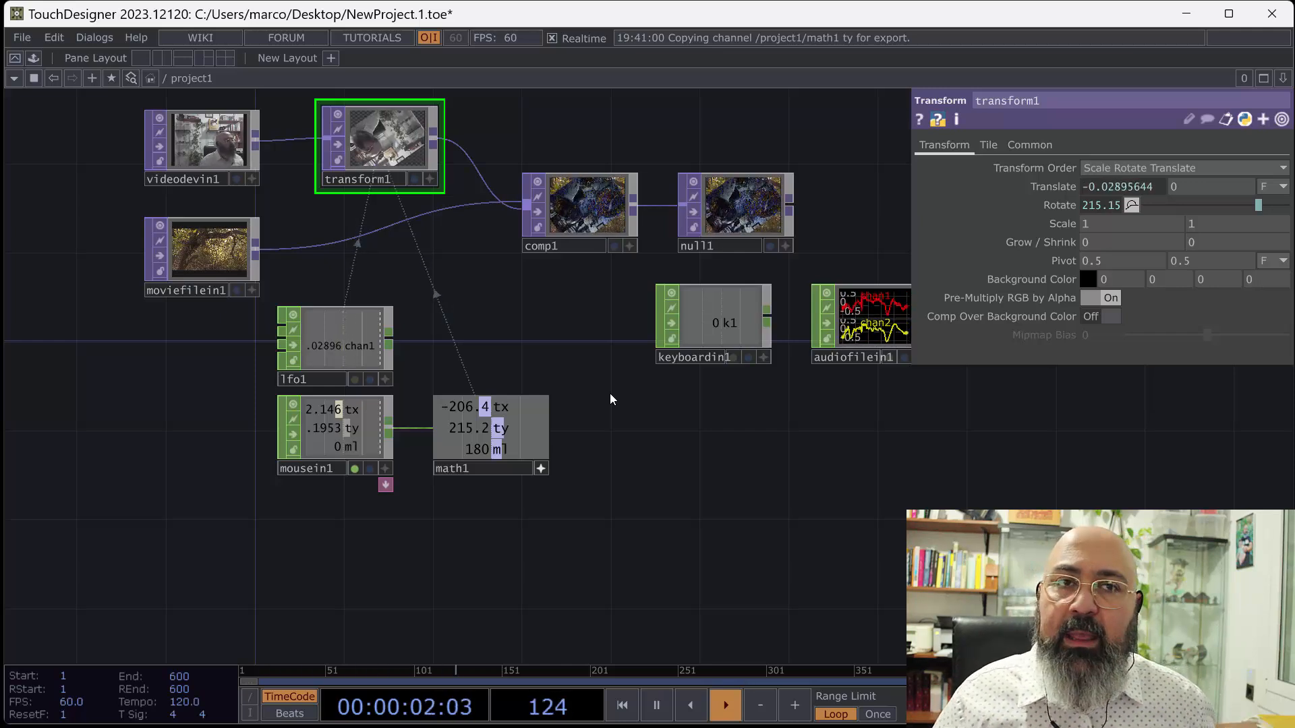
left_click_drag(716, 488, 668, 504)
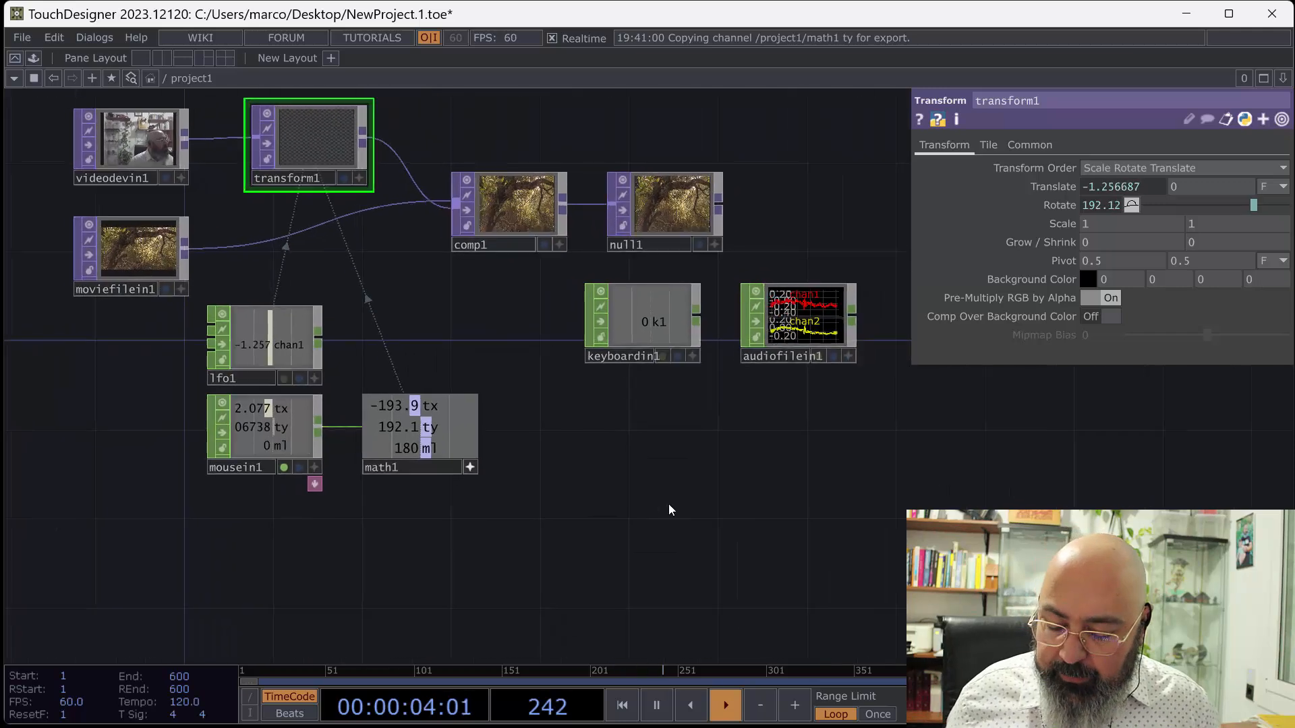
key("Tab")
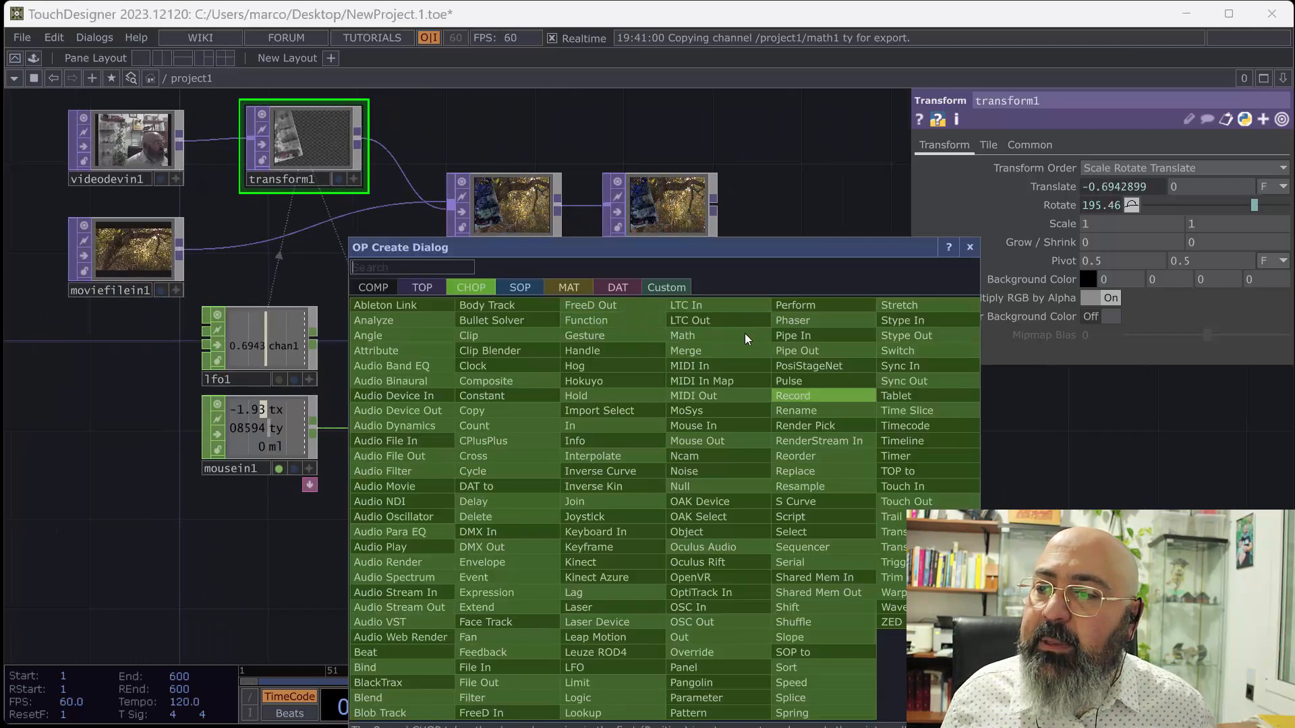
left_click_drag(745, 248, 627, 120)
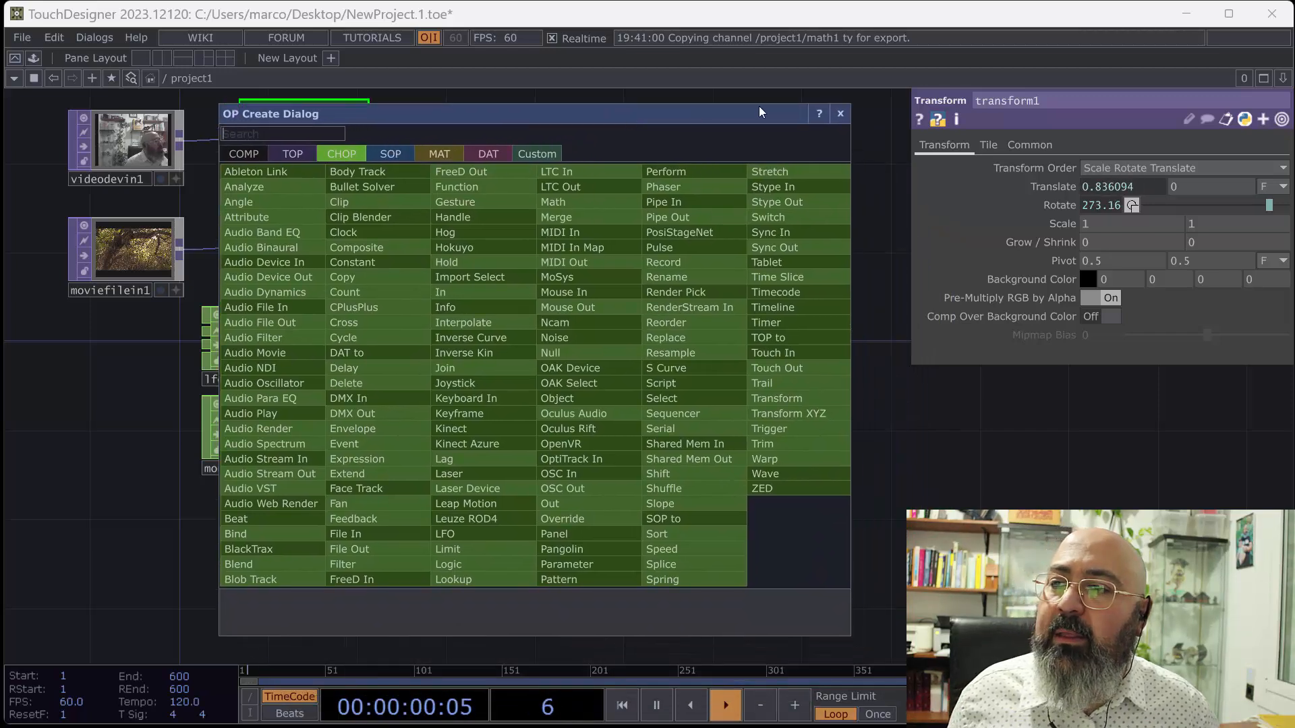
left_click(840, 114)
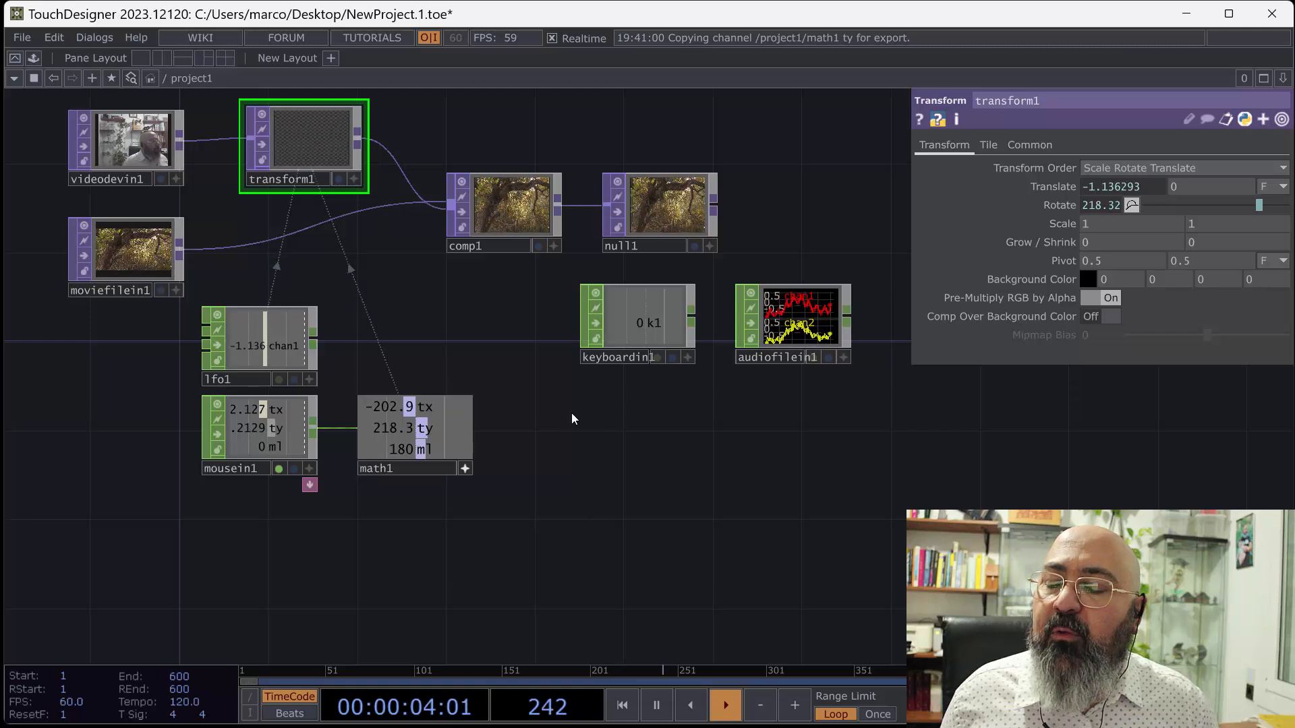